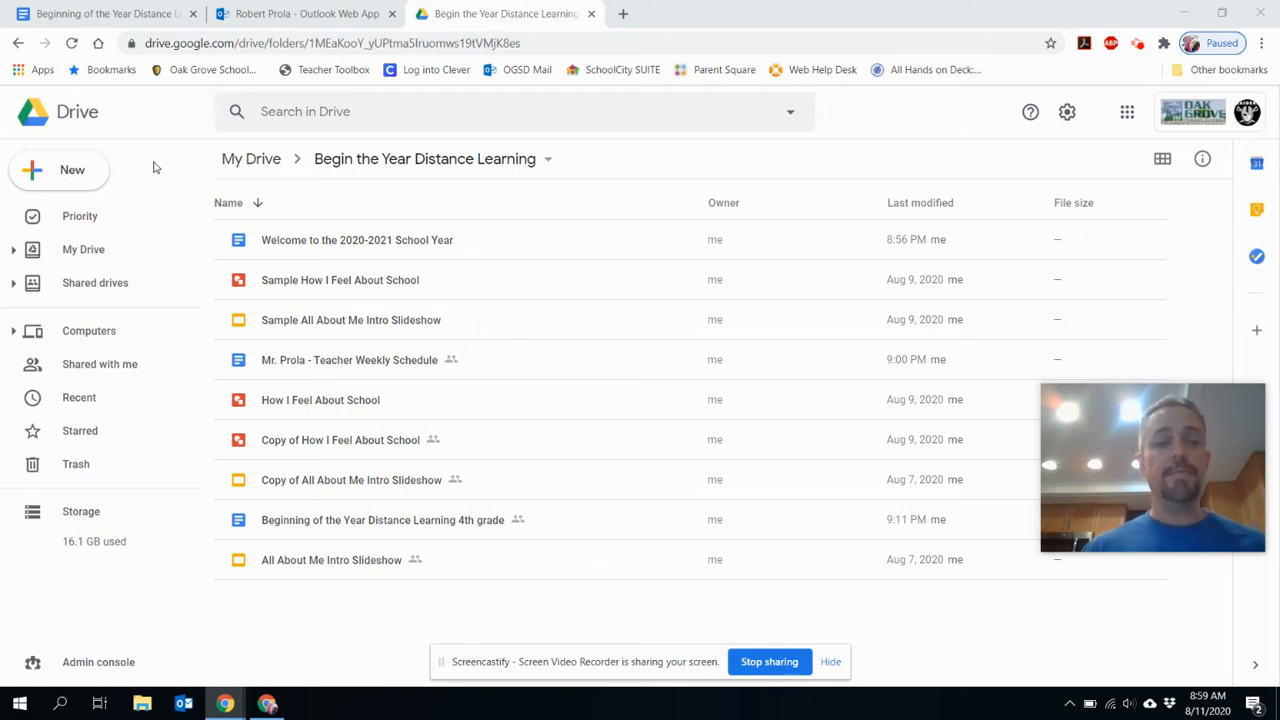
Create a new Google Docs document in the current Drive folder and name it "Sample Google Doc for my class".
click(82, 171)
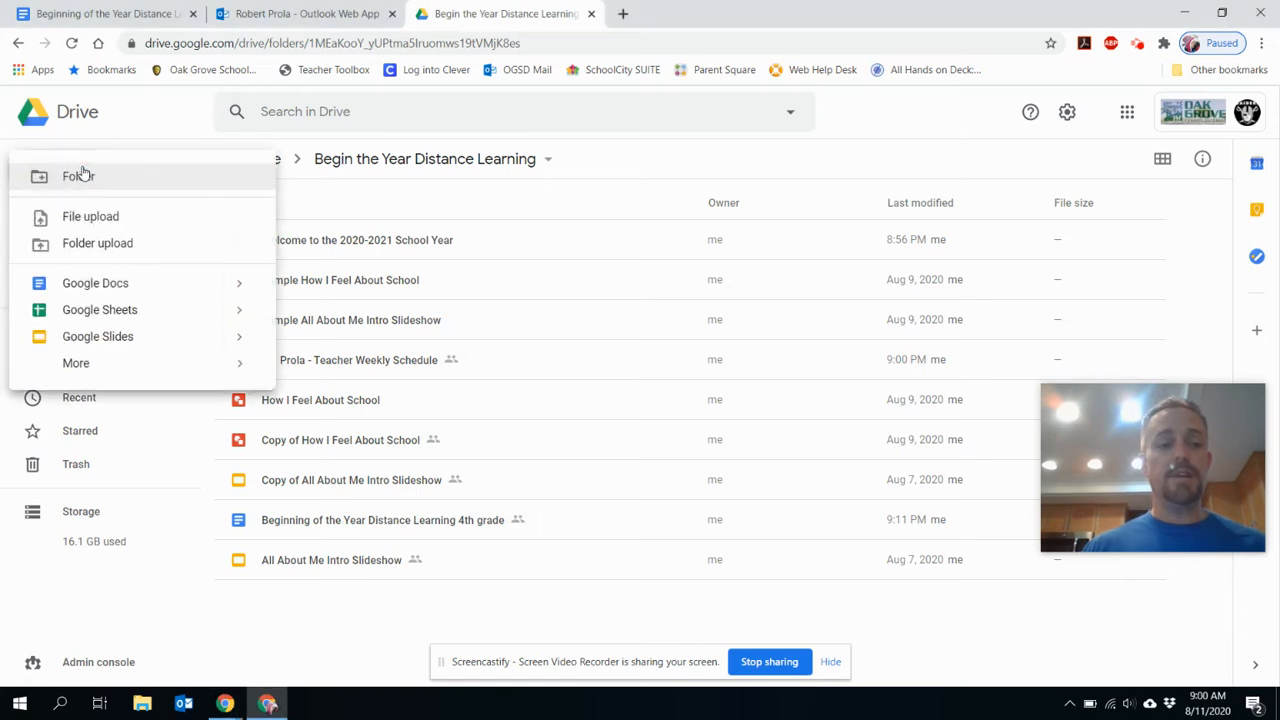
click(95, 283)
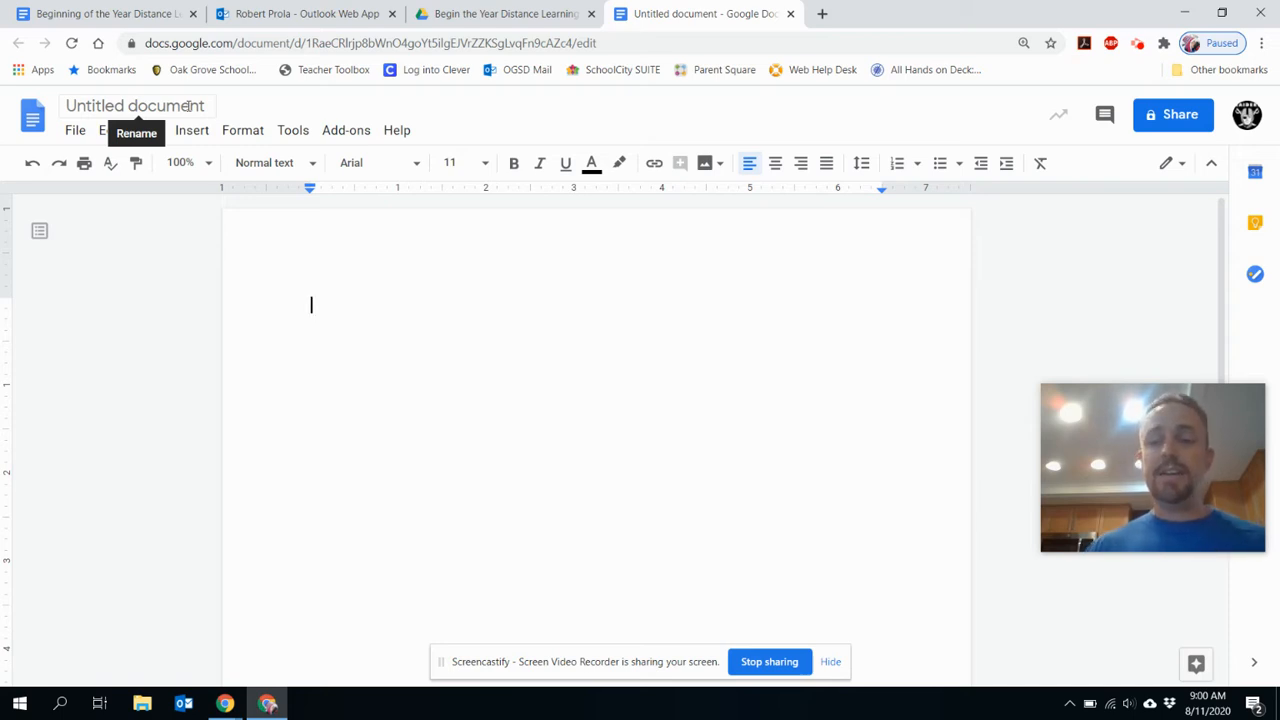
click(189, 105)
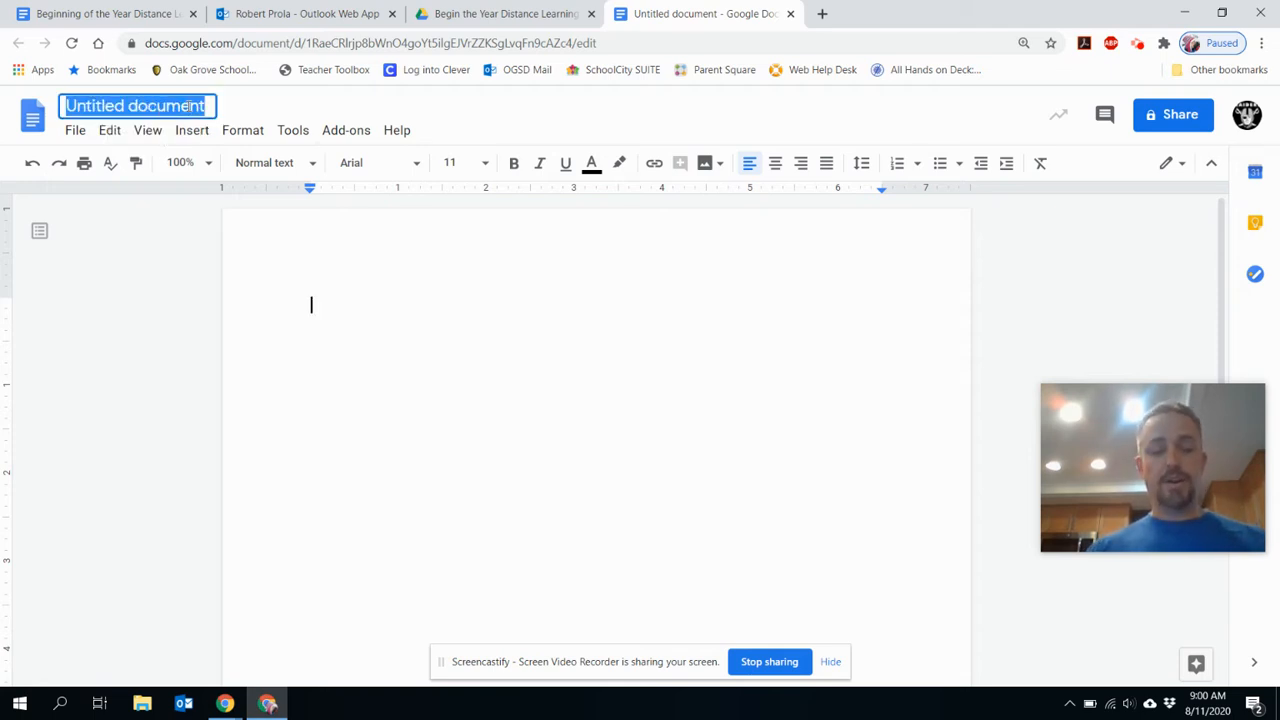
text(Sampel)
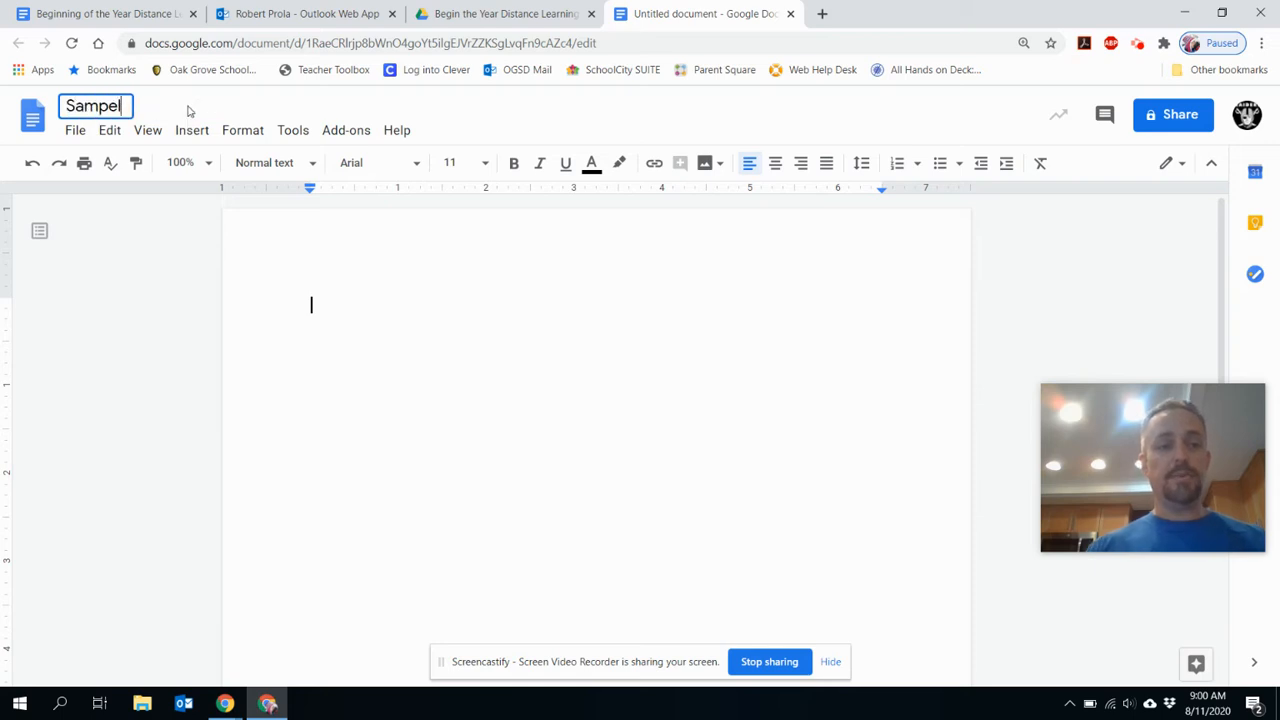
key(BackSpace)
key(BackSpace)
key(BackSpace)
text(le Goo)
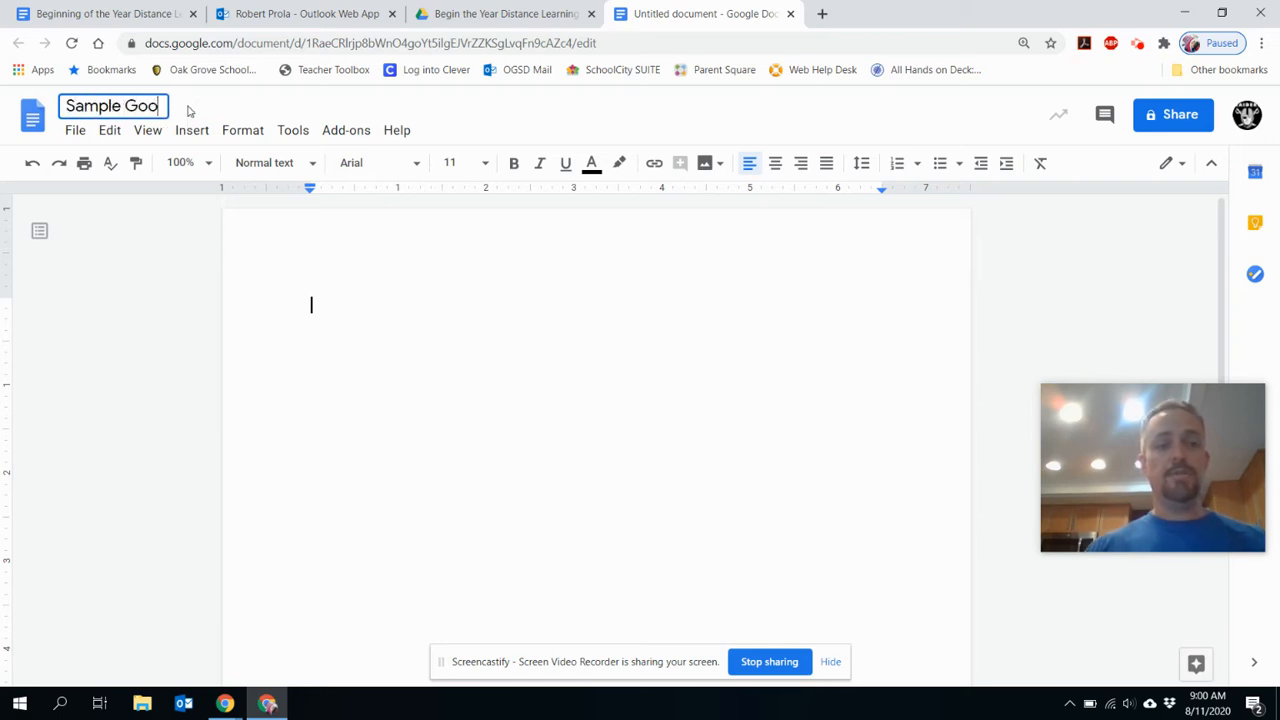
text(gle Doc f)
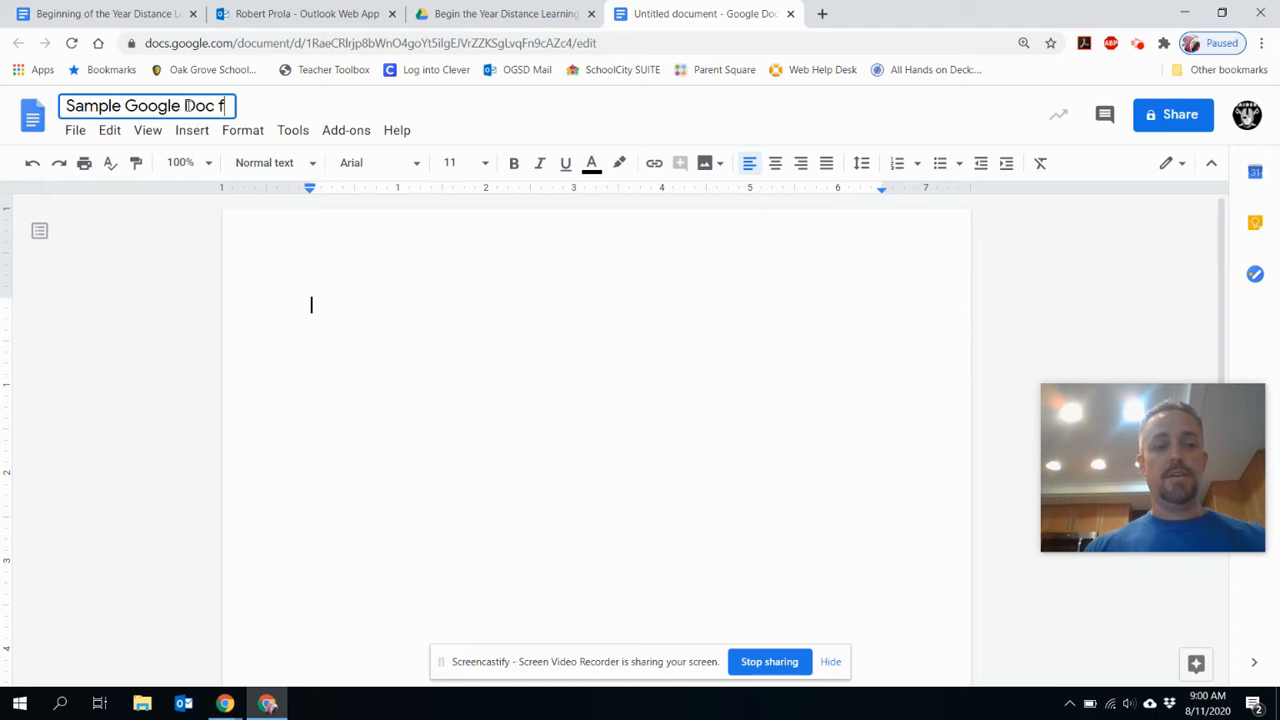
text(or my class)
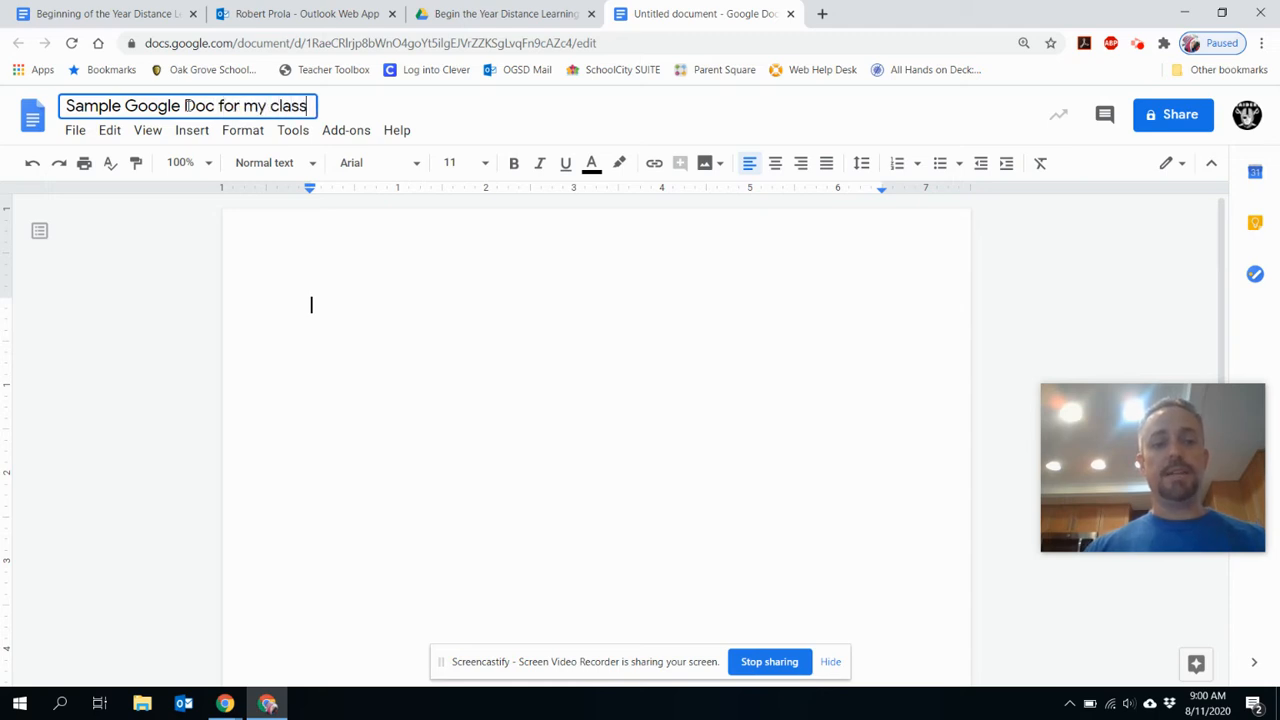
Write the title "Sample Google Doc for My Class" with the teacher's name on the line below, followed by an empty line.
click(379, 310)
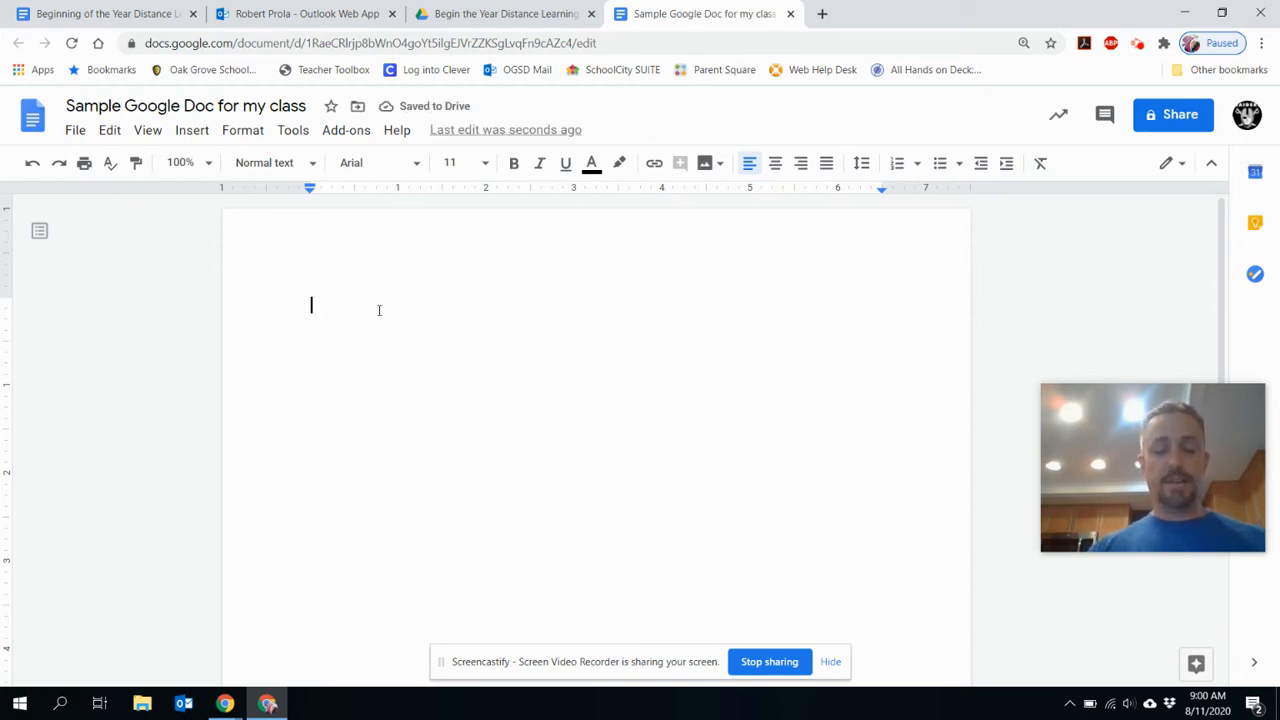
text(Sam)
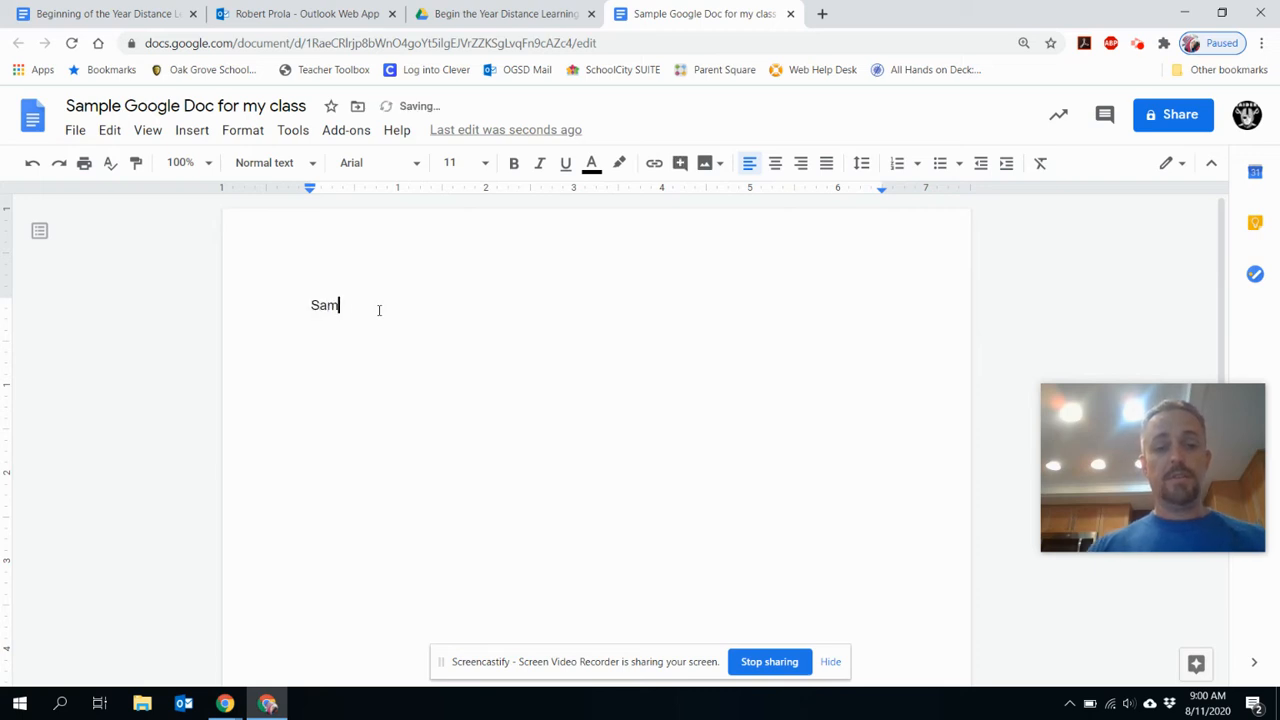
text(ple Google)
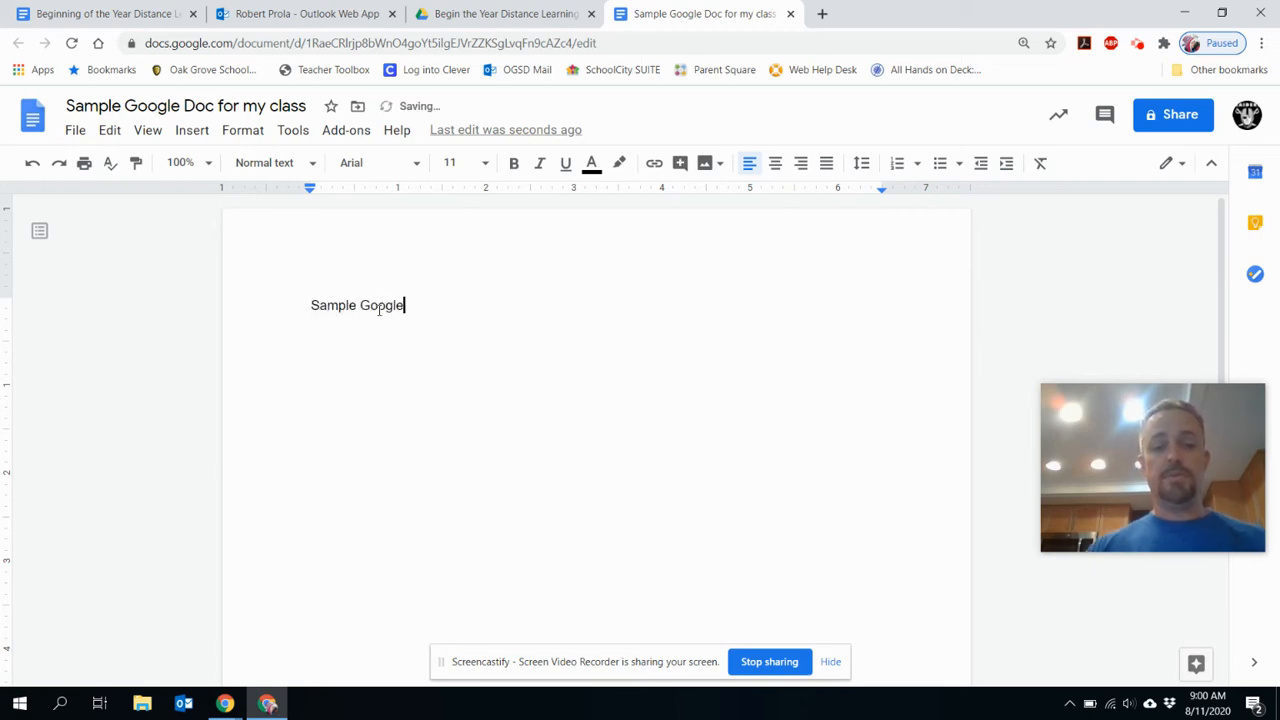
text( Doc for My Class)
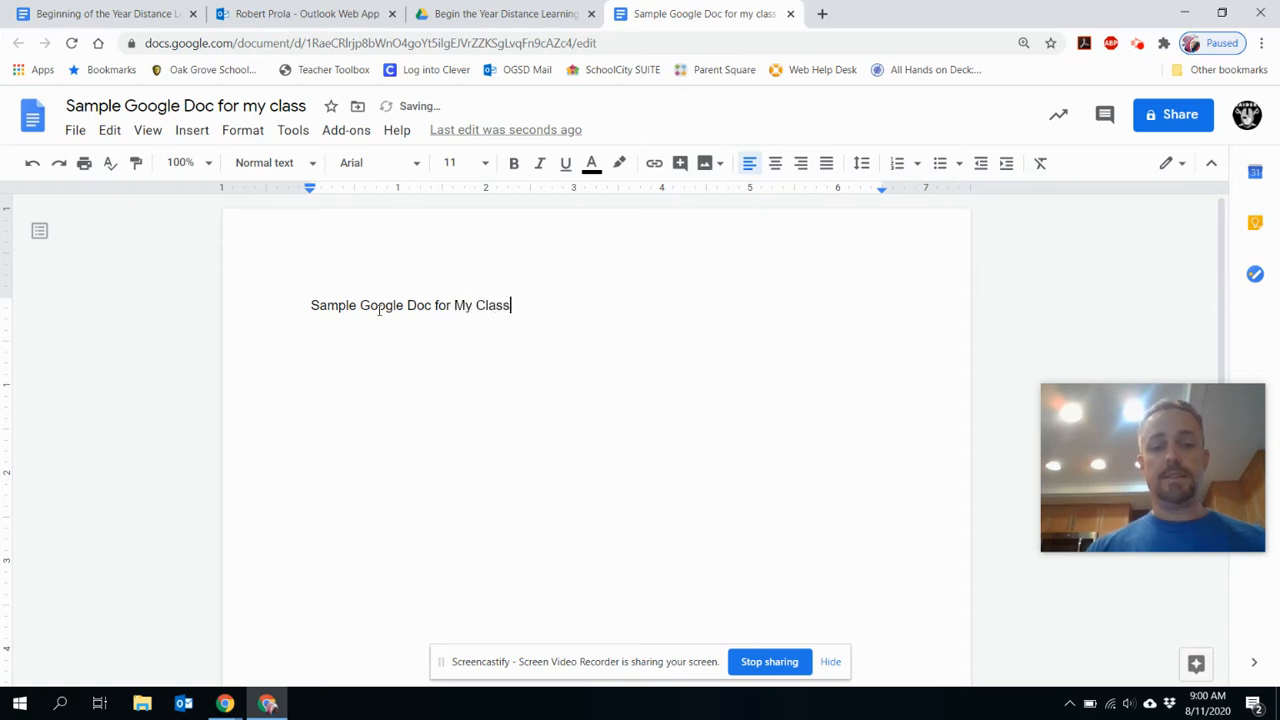
key(Return)
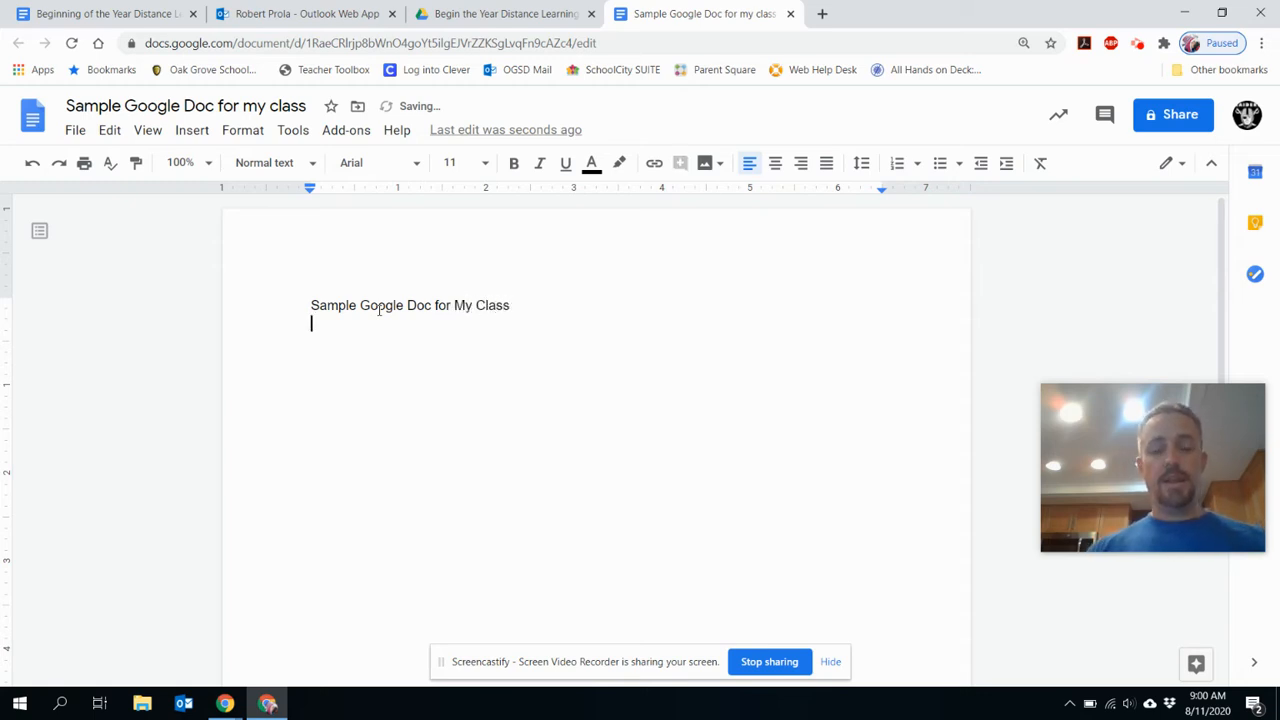
text(Mr. Prola)
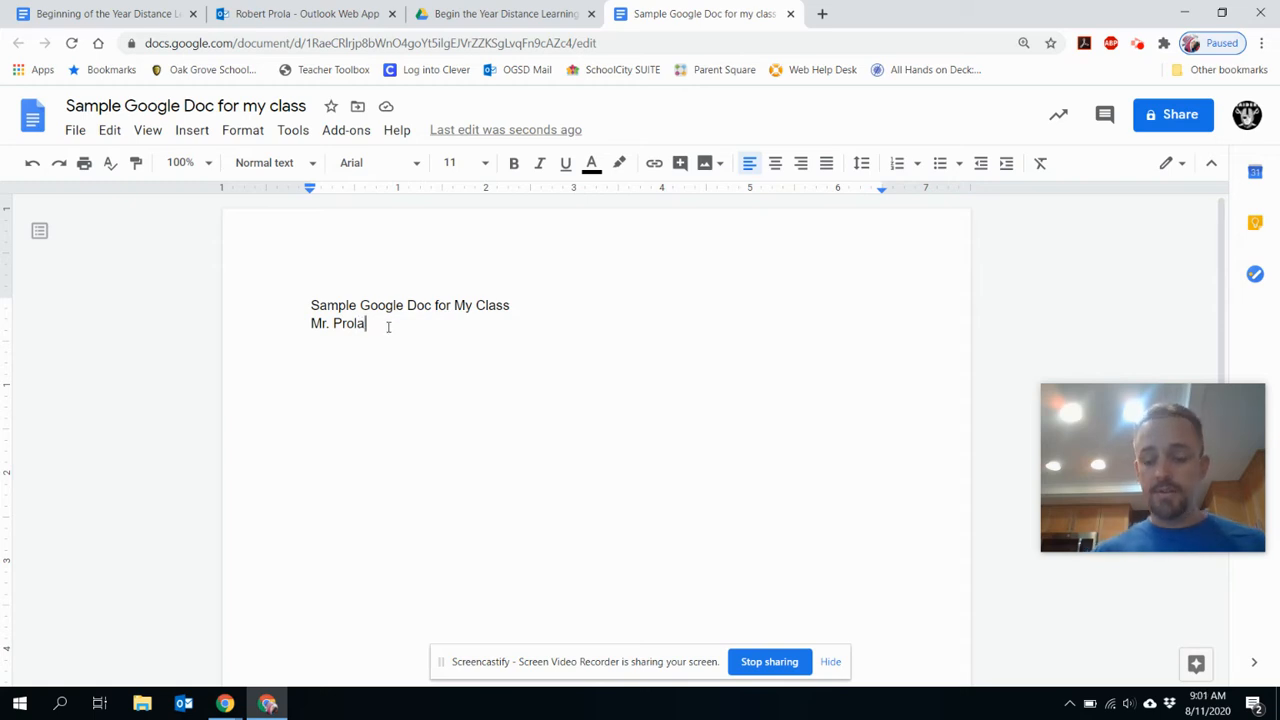
key(Return)
key(Return)
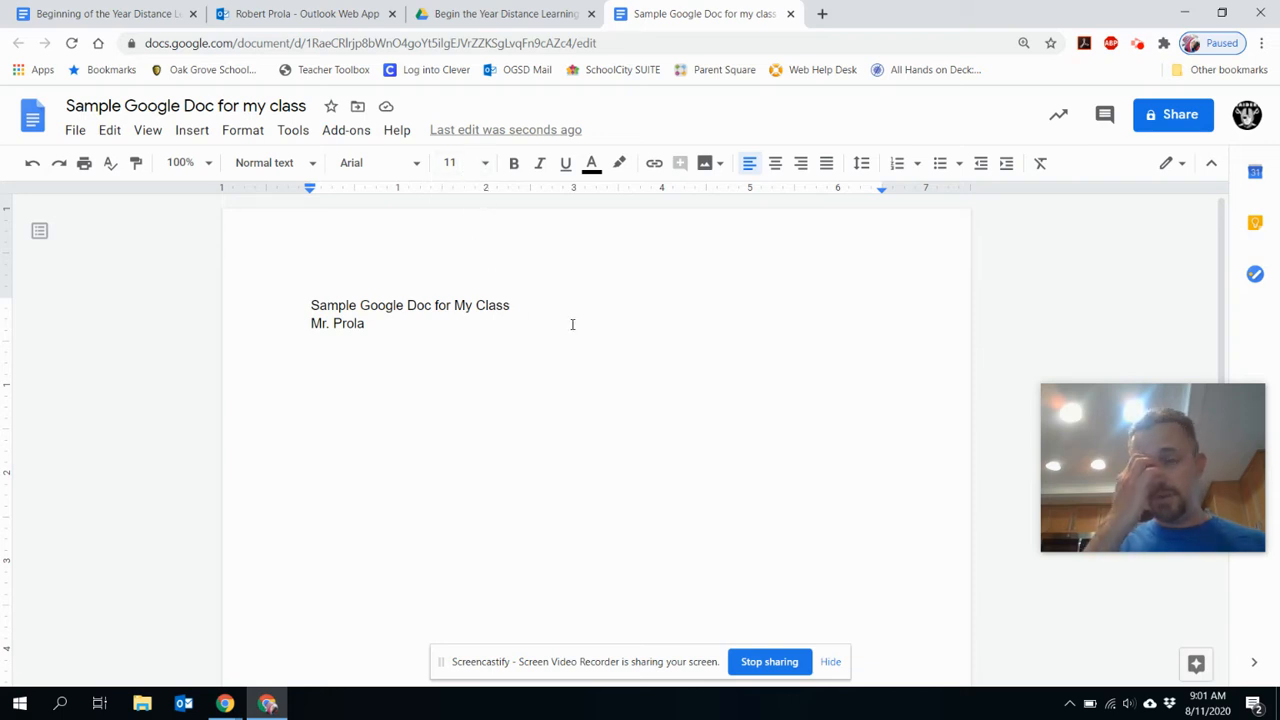
Set the font size of all the document text to 12.
key(ctrl+a)
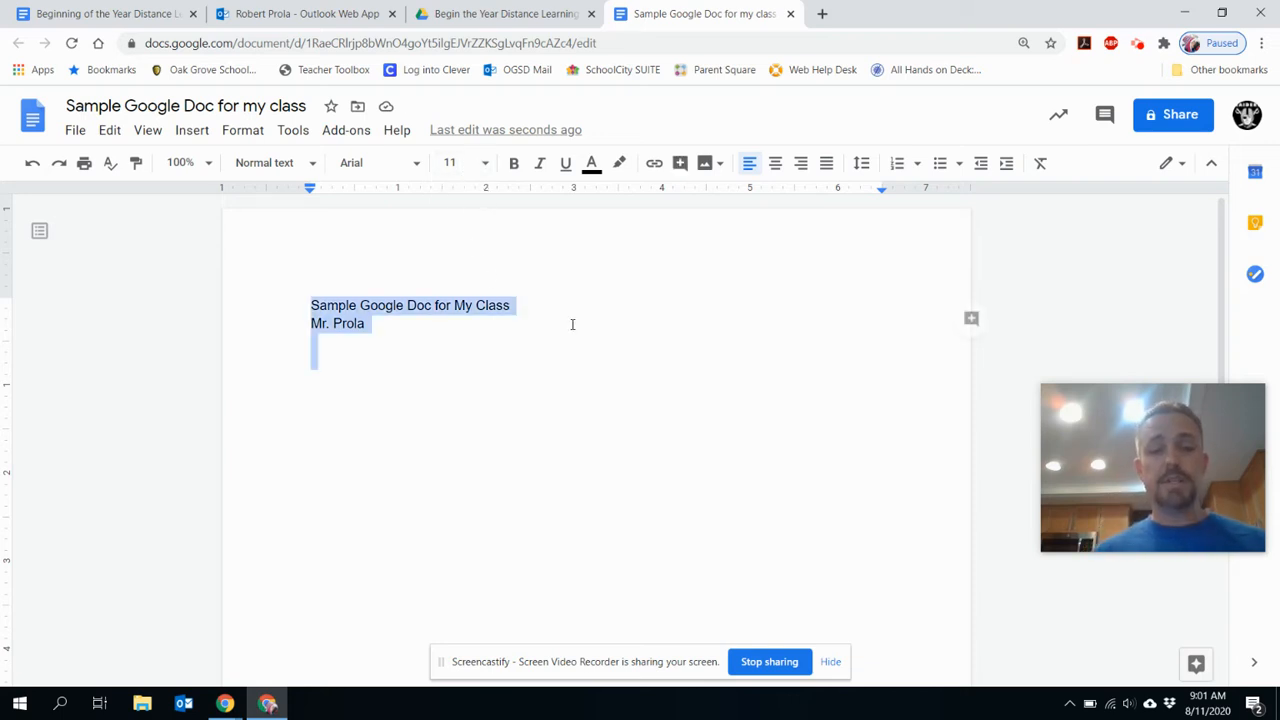
click(485, 165)
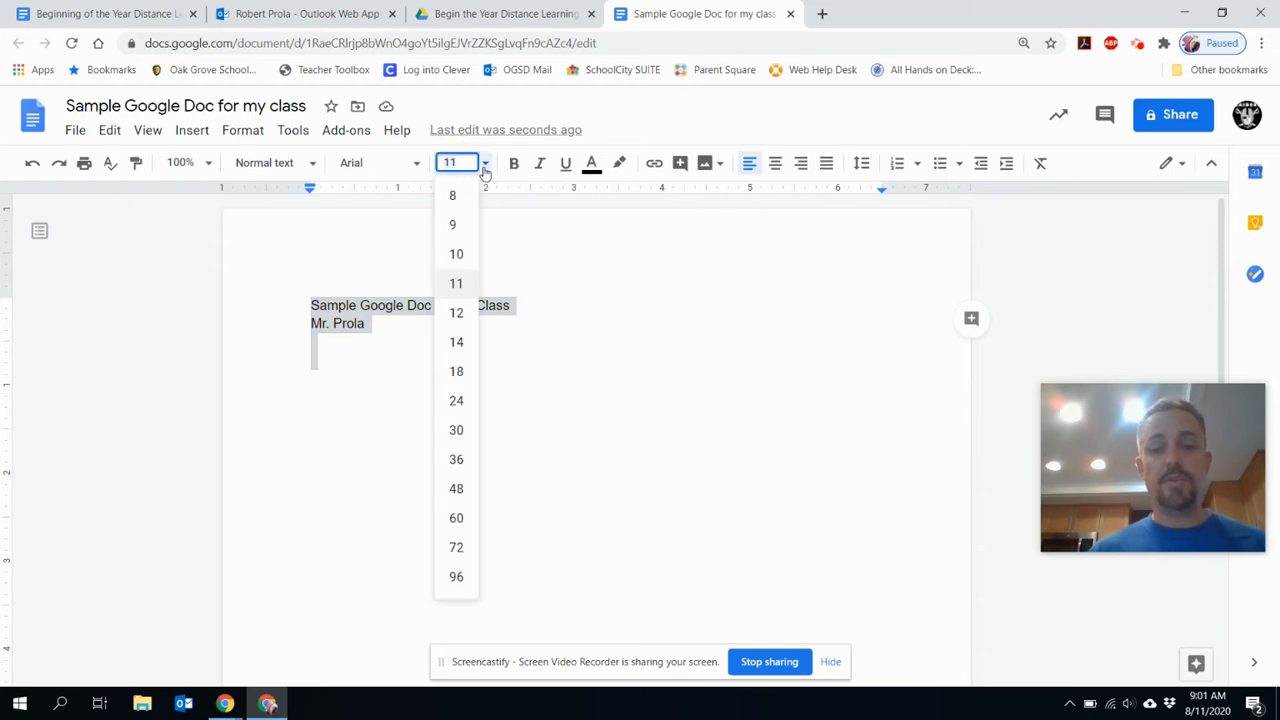
click(456, 312)
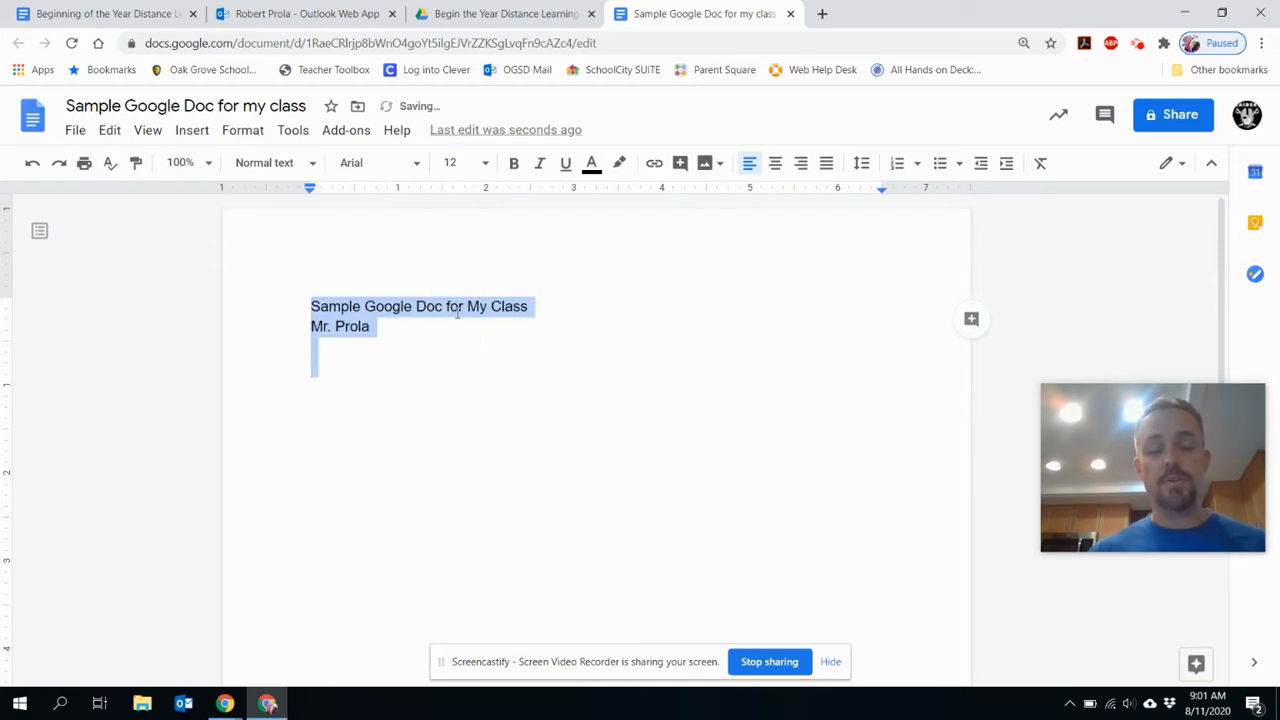
click(348, 360)
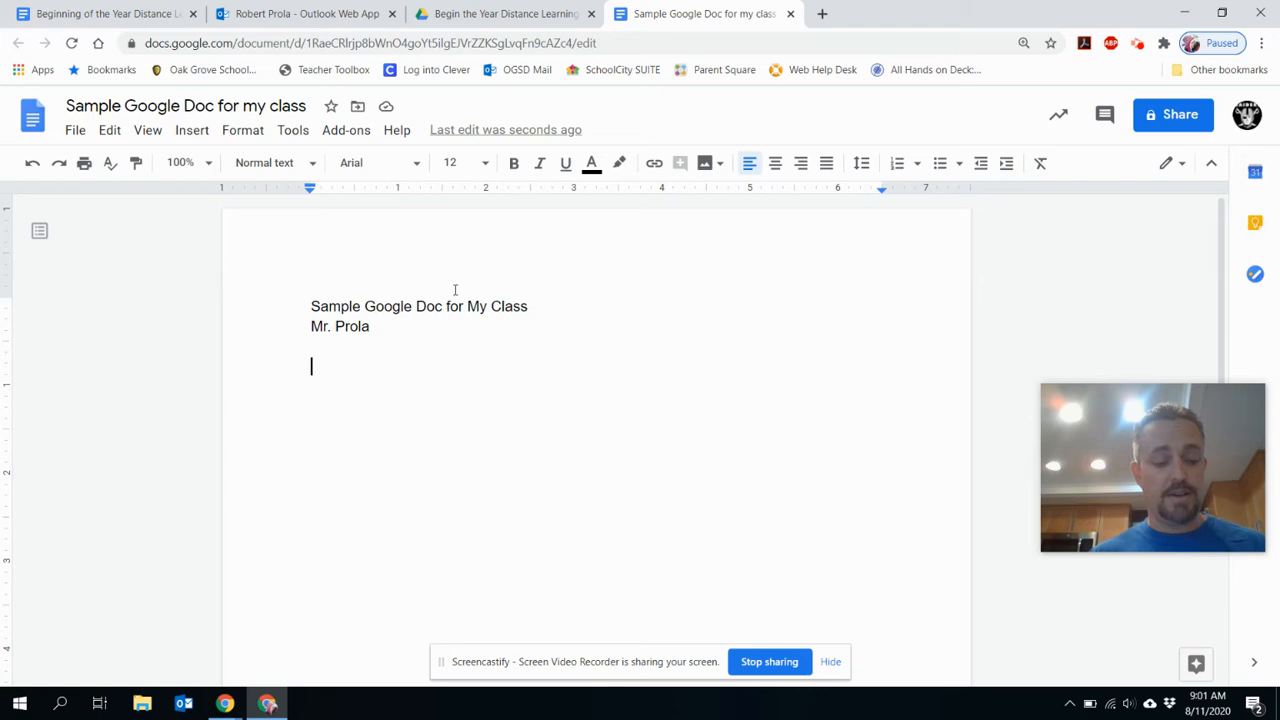
Browse the available fonts and change all the document text to Caveat.
key(ctrl+a)
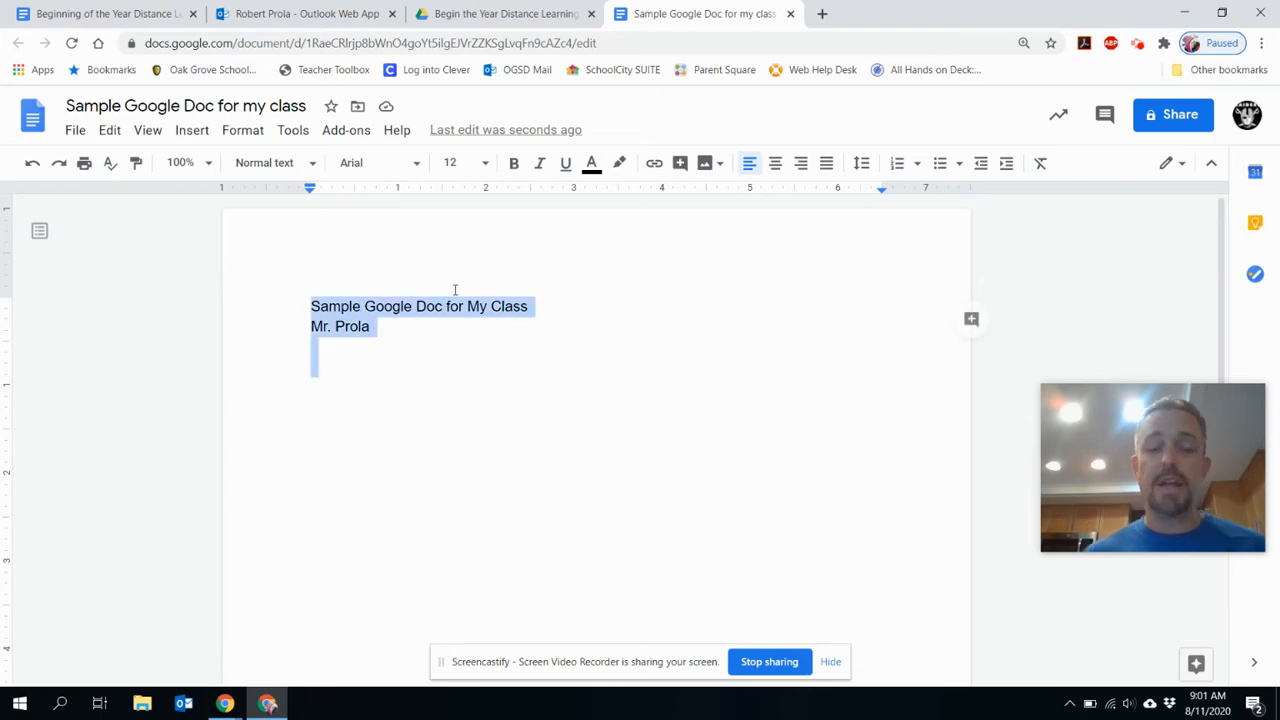
click(415, 173)
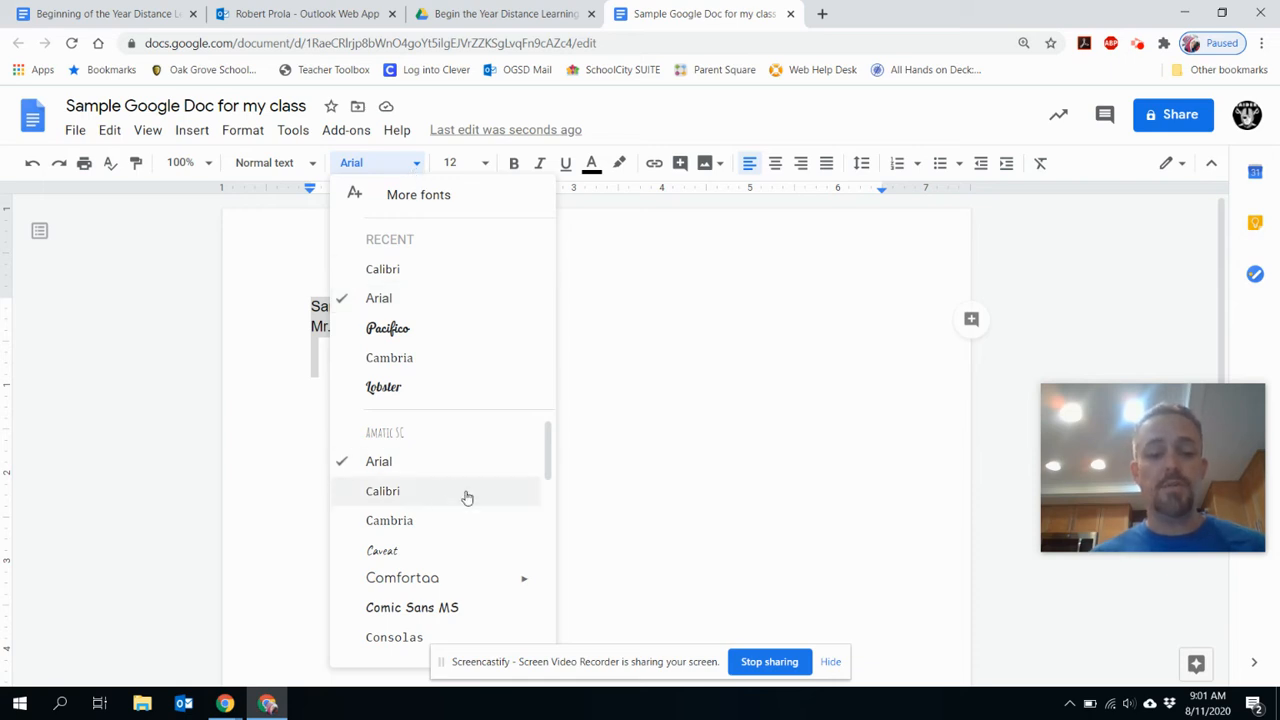
scroll(466, 494, down, 3)
scroll(466, 494, down, 5)
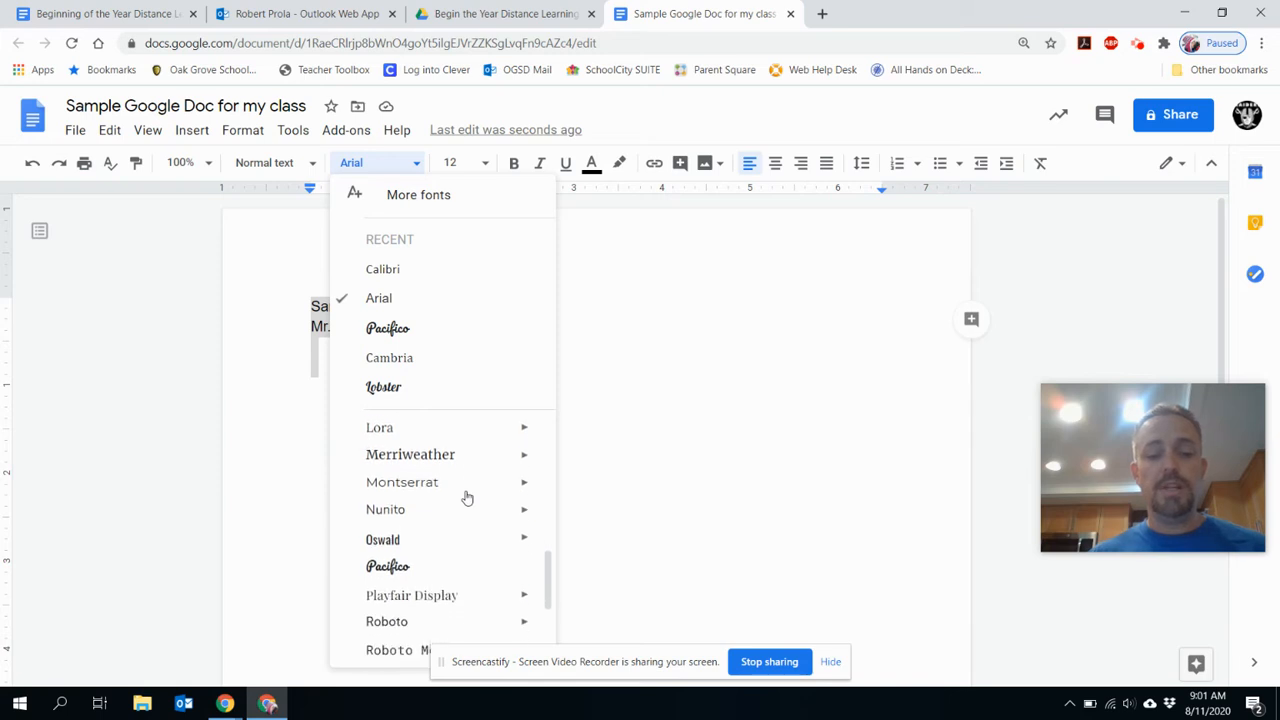
mouse_move(466, 498)
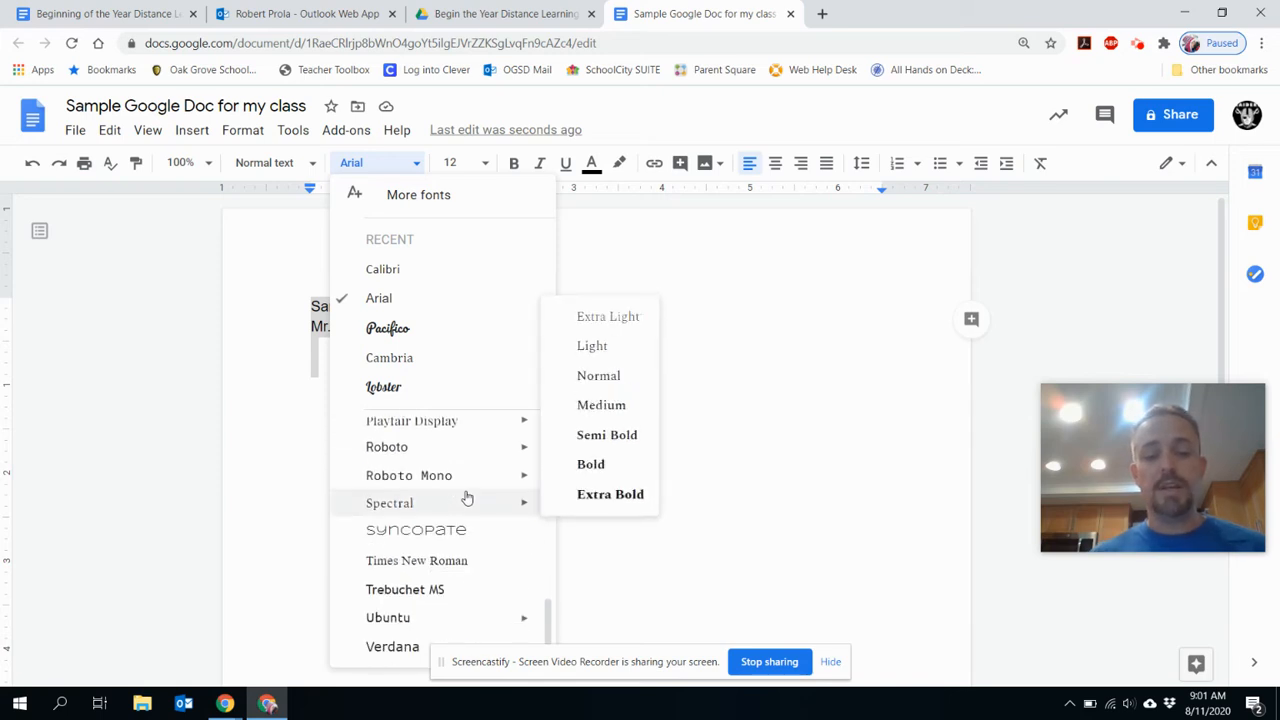
scroll(466, 498, up, 6)
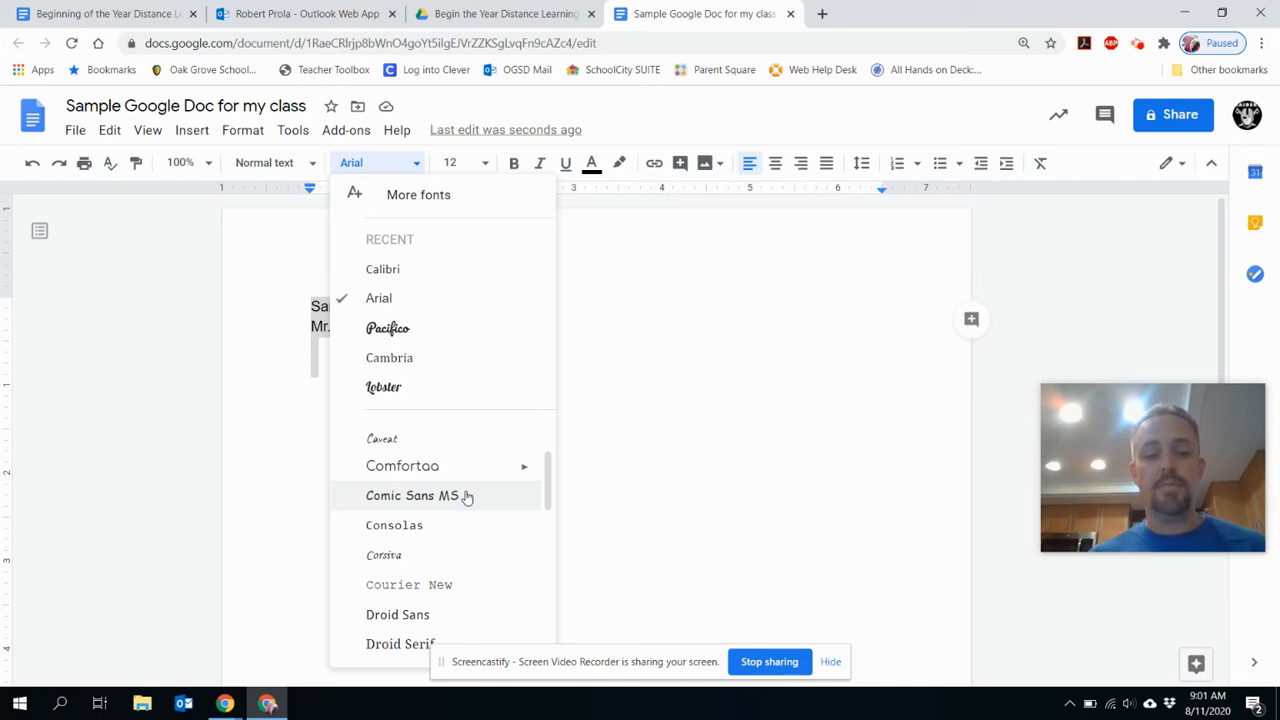
scroll(466, 496, up, 1)
click(388, 520)
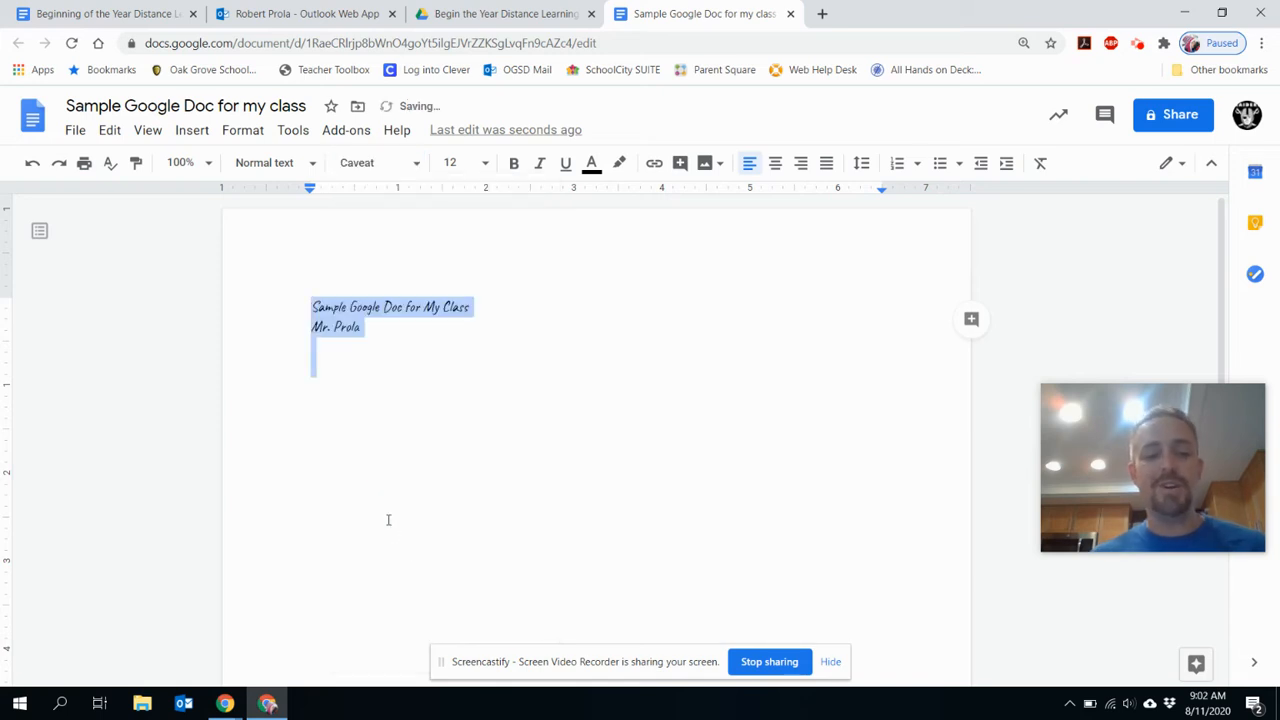
Switch the font of all the document text back to Arial.
click(416, 163)
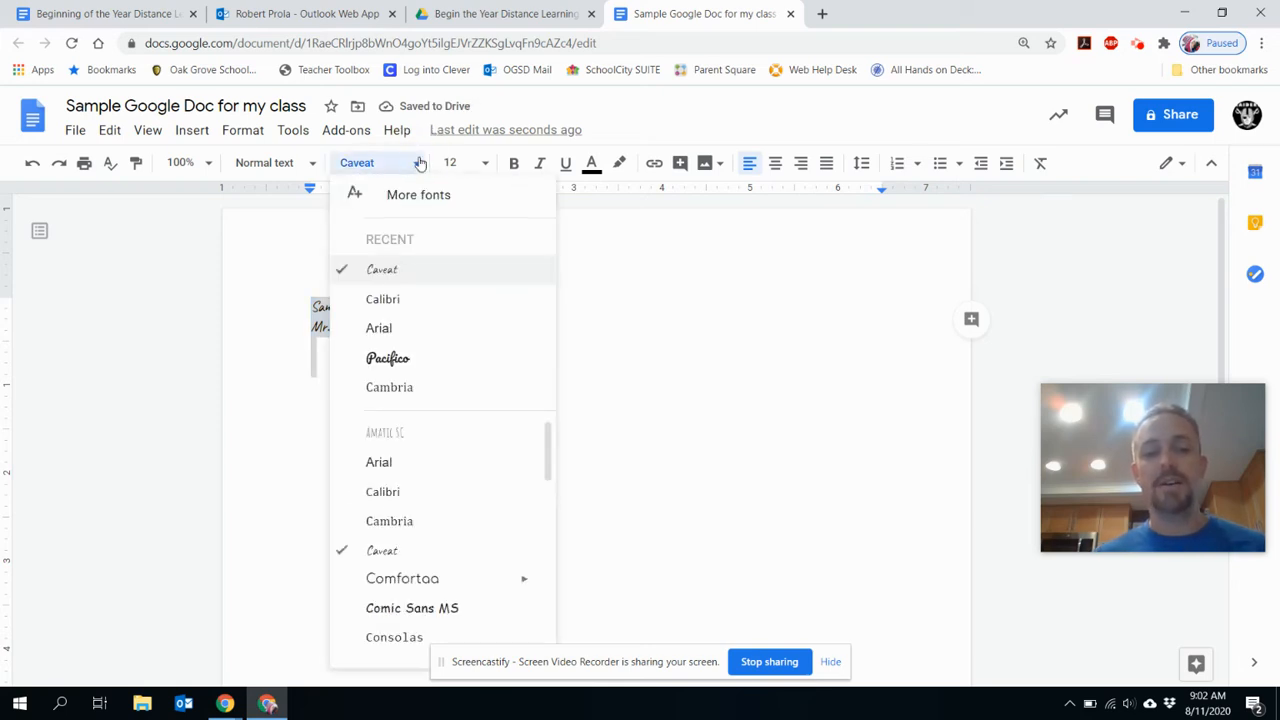
click(408, 326)
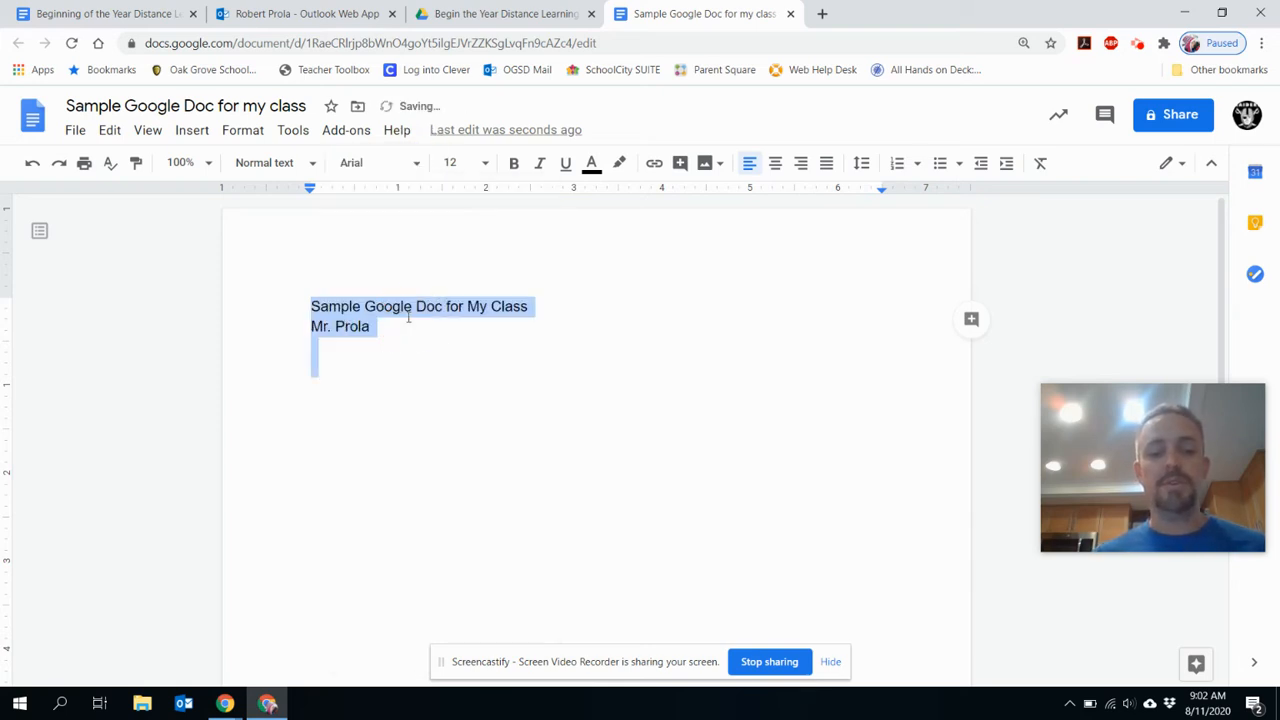
click(346, 376)
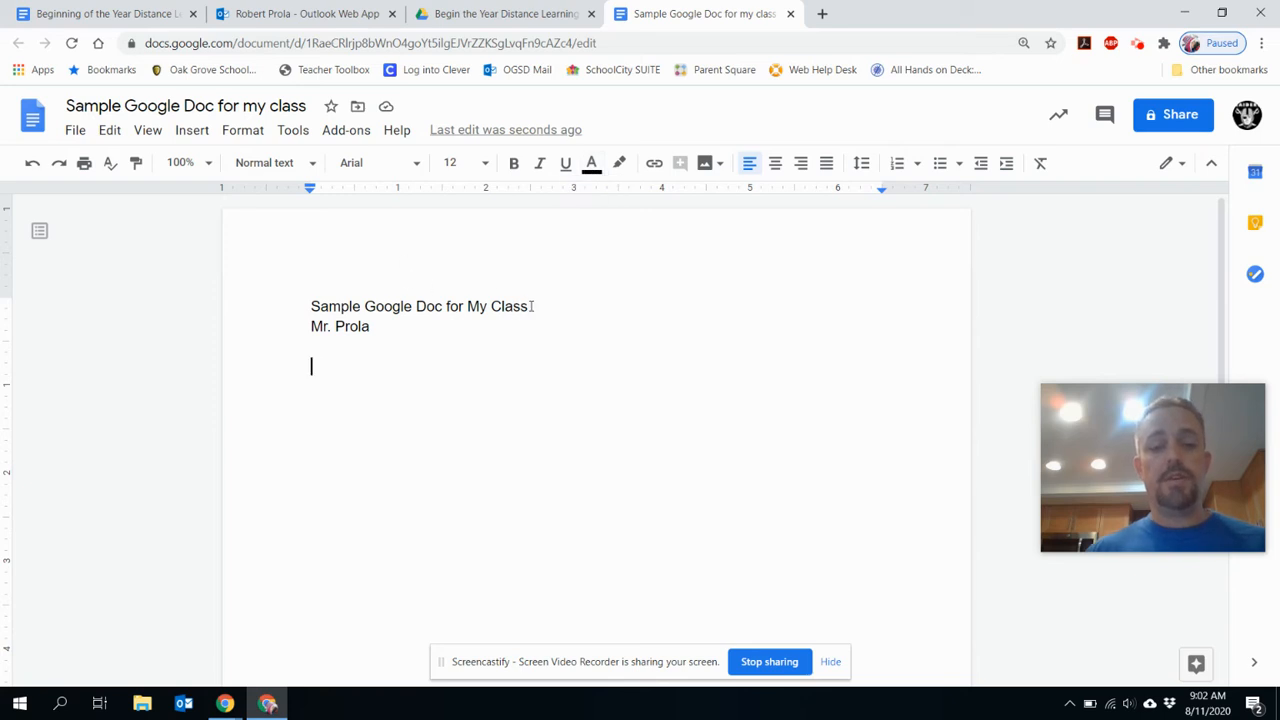
Format the title line "Sample Google Doc for My Class" as bold blue text at size 18.
drag(531, 306, 313, 306)
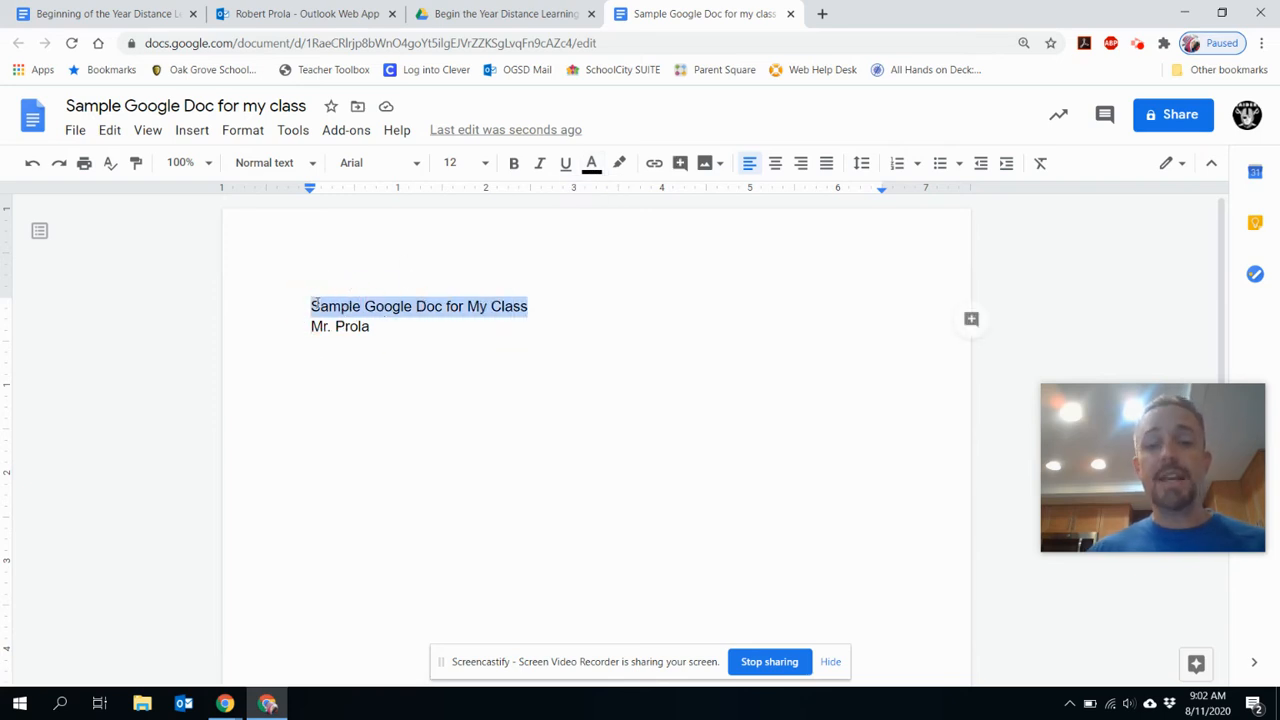
click(592, 168)
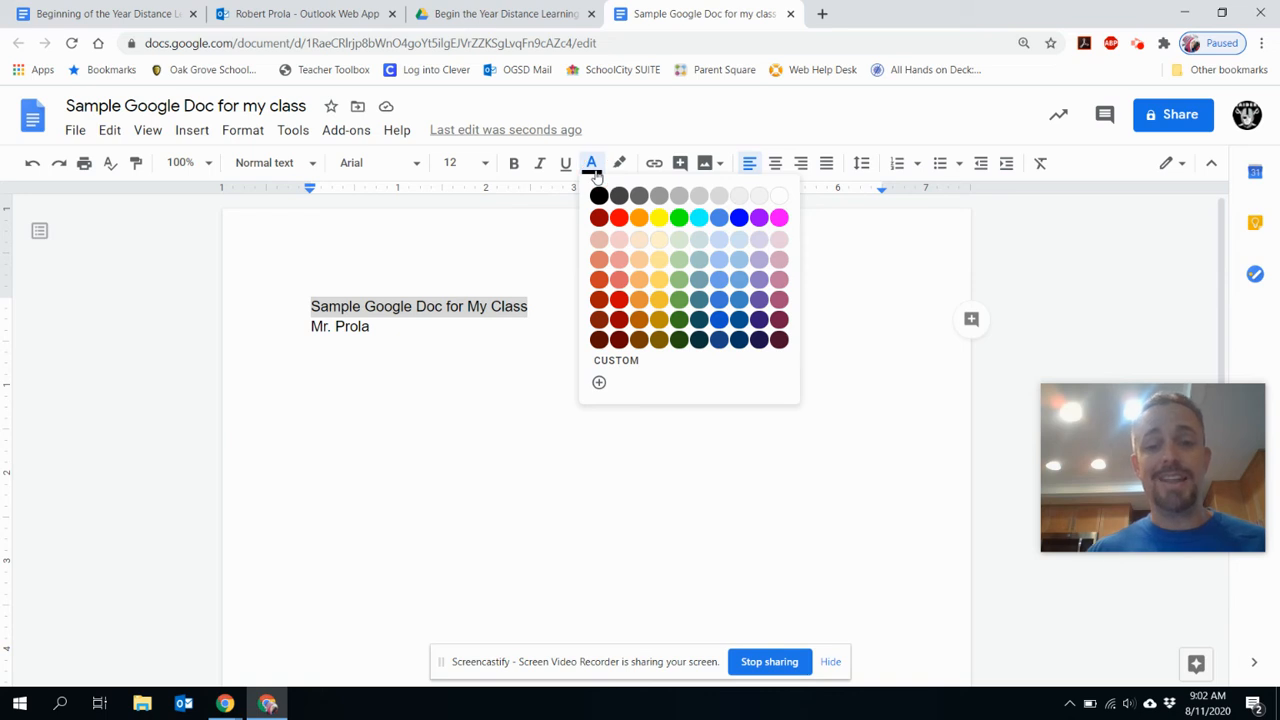
click(741, 222)
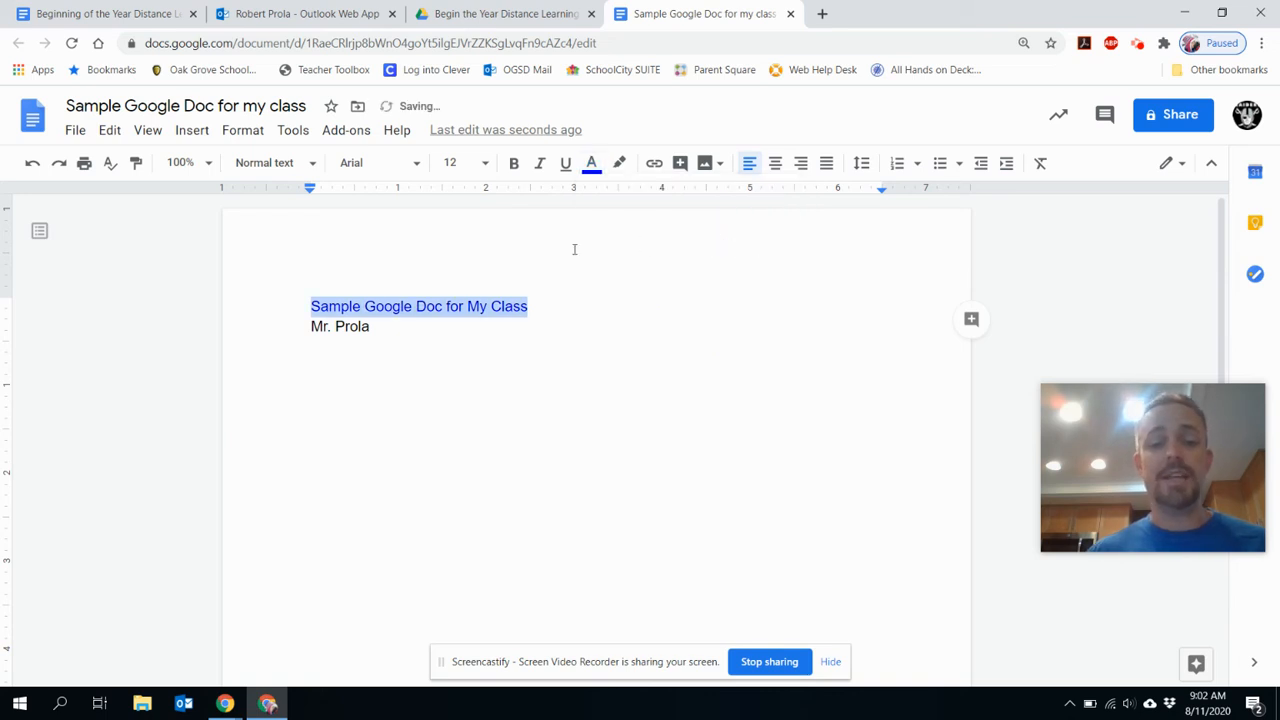
click(514, 163)
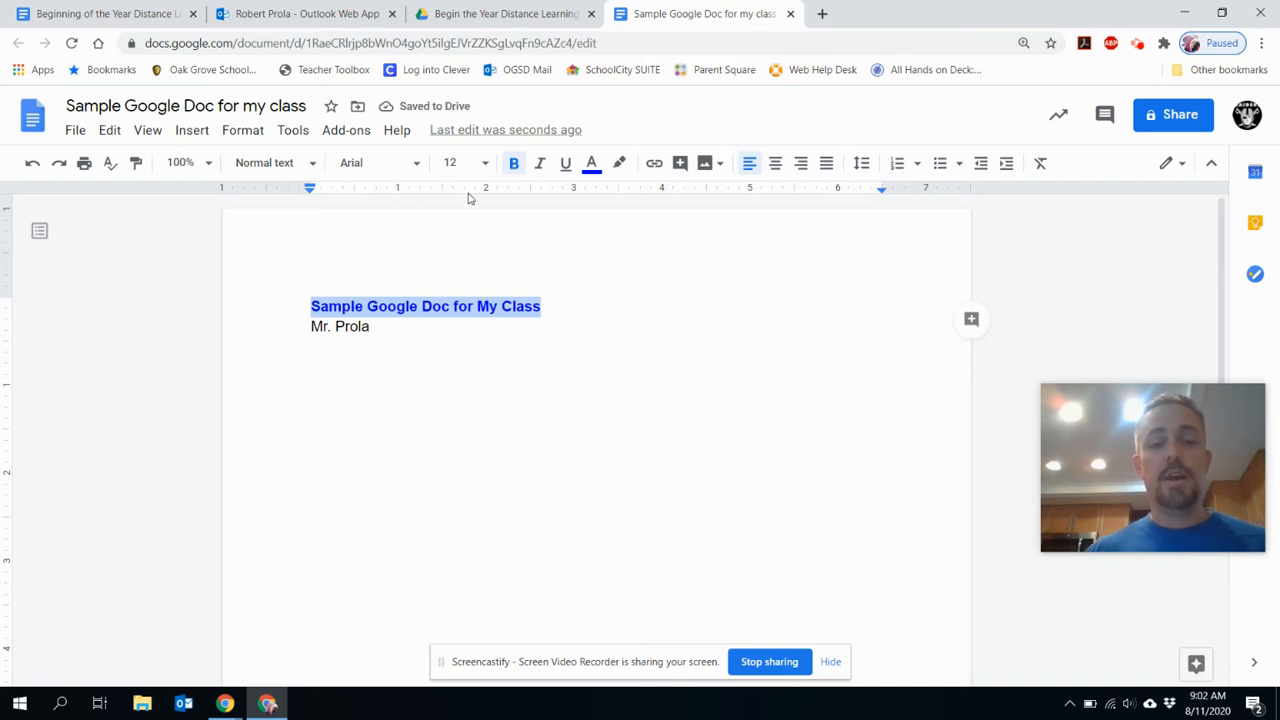
click(482, 164)
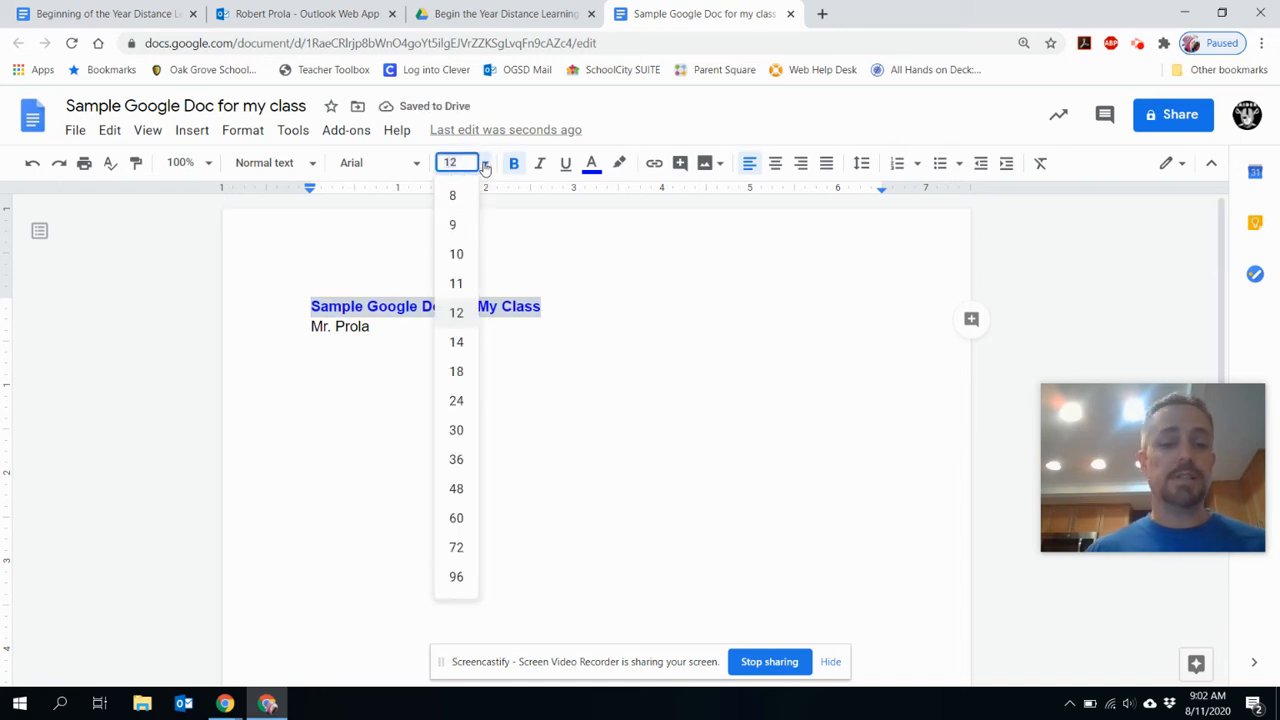
click(455, 372)
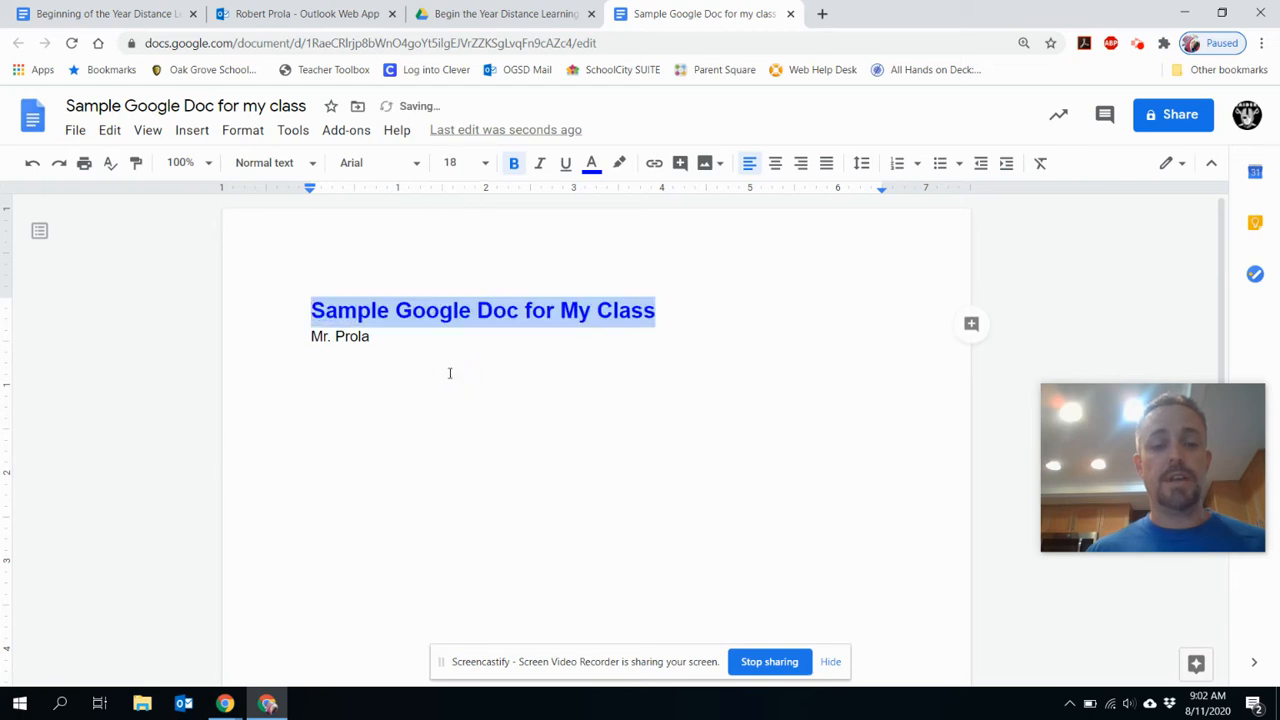
click(336, 377)
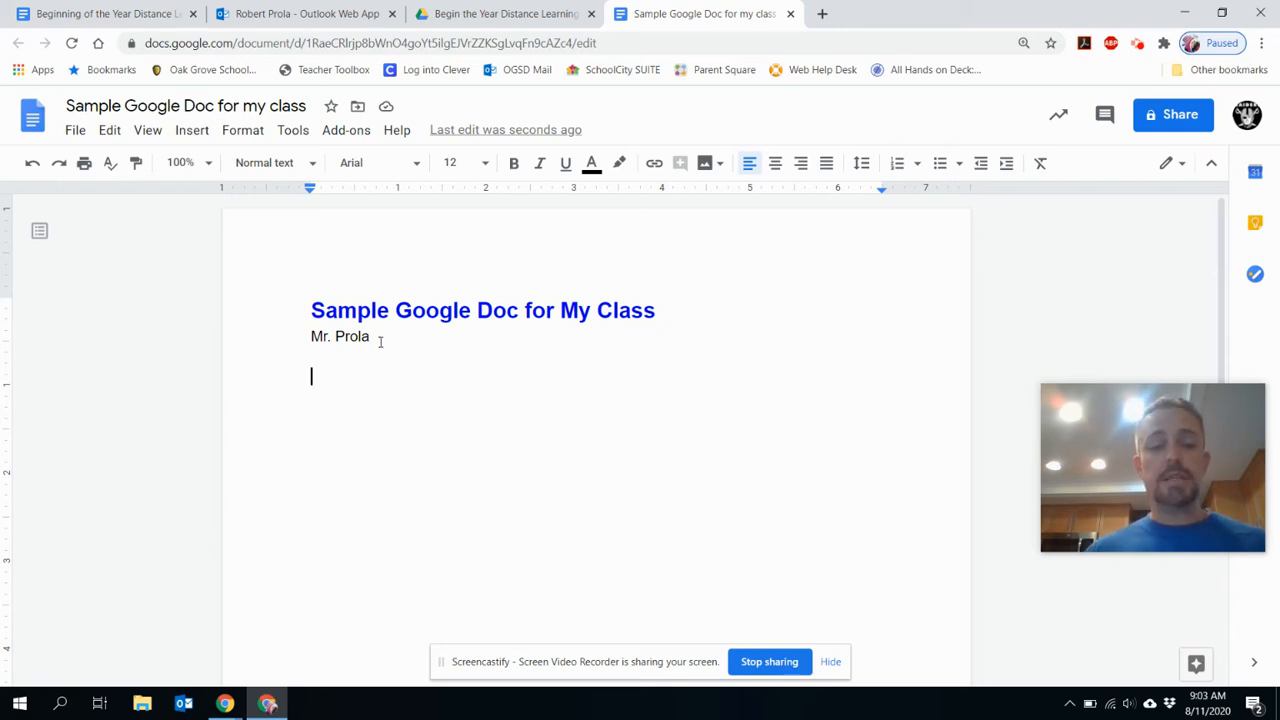
Center the title and the teacher's name line, and place the cursor on the empty line below them.
drag(380, 337, 280, 318)
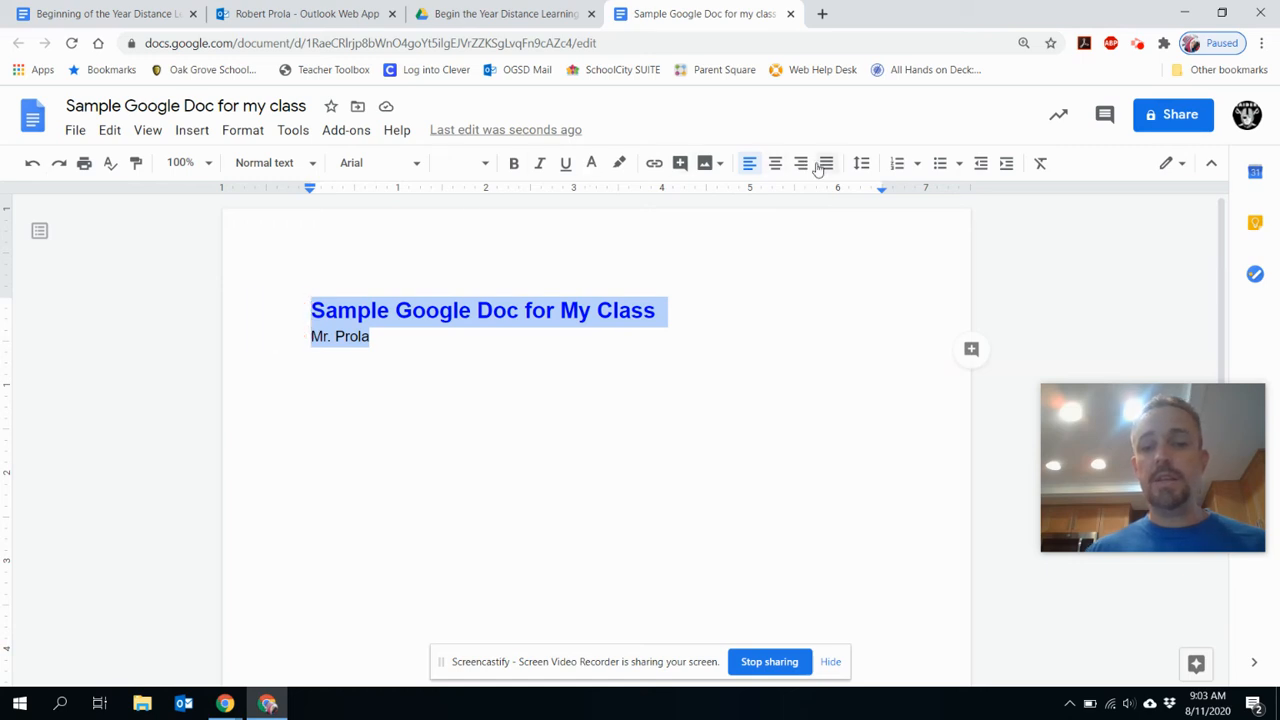
click(776, 165)
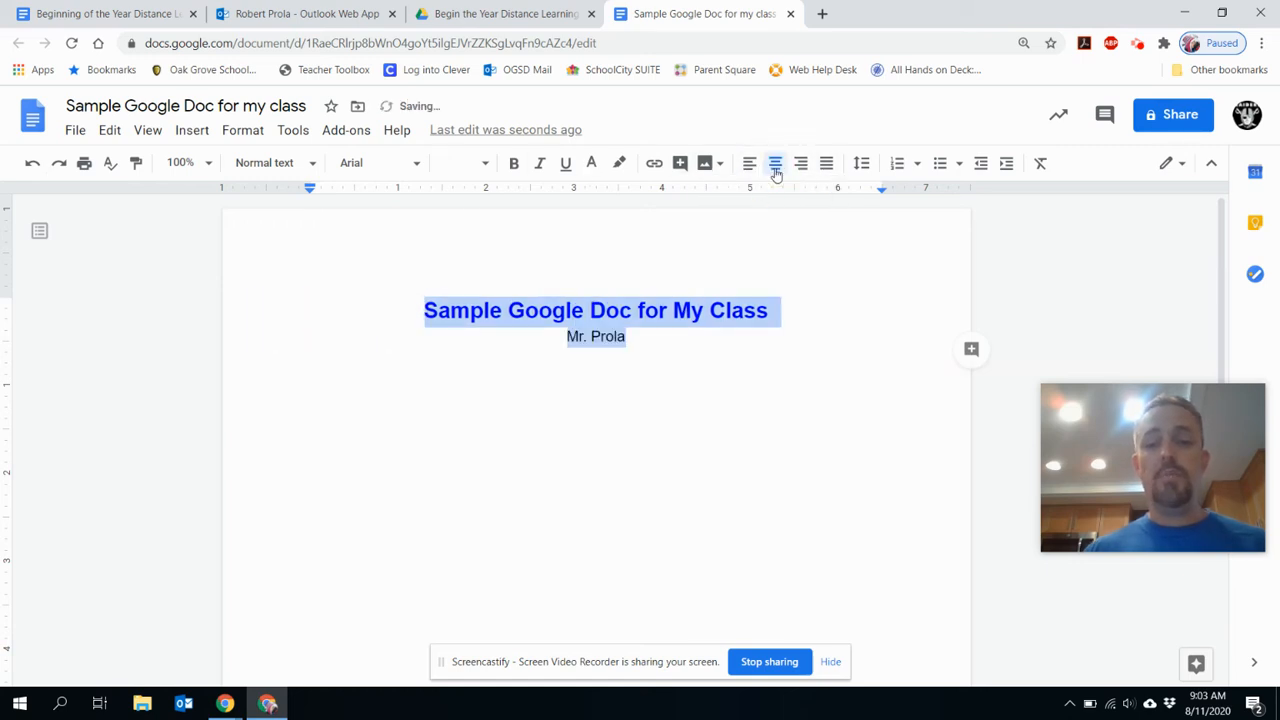
click(604, 374)
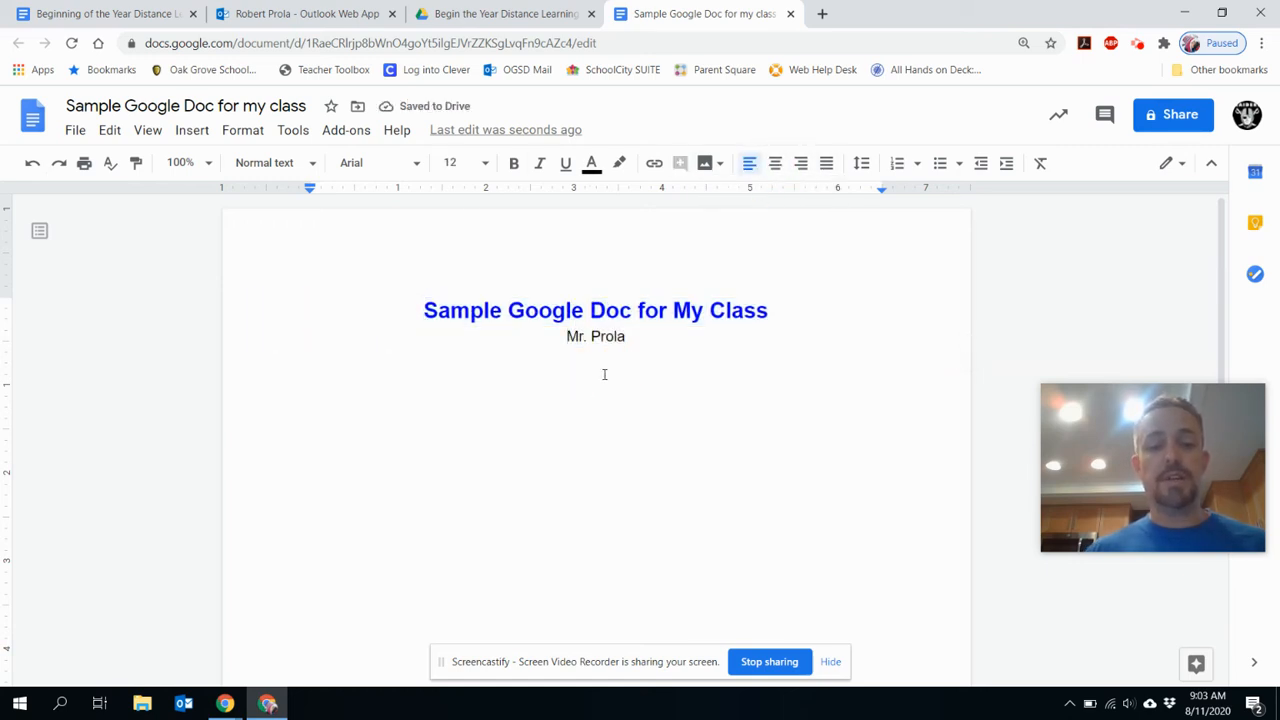
Switch the empty line below the teacher's name to center alignment and back to left alignment.
click(776, 166)
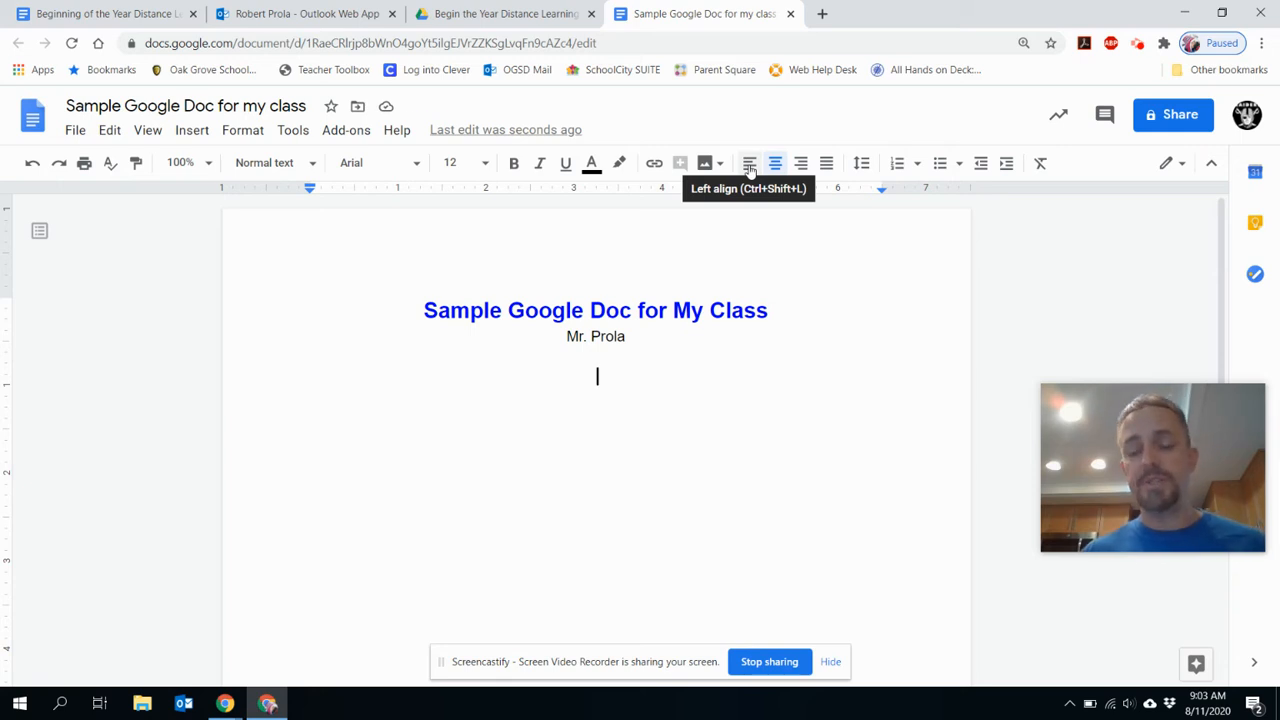
click(749, 167)
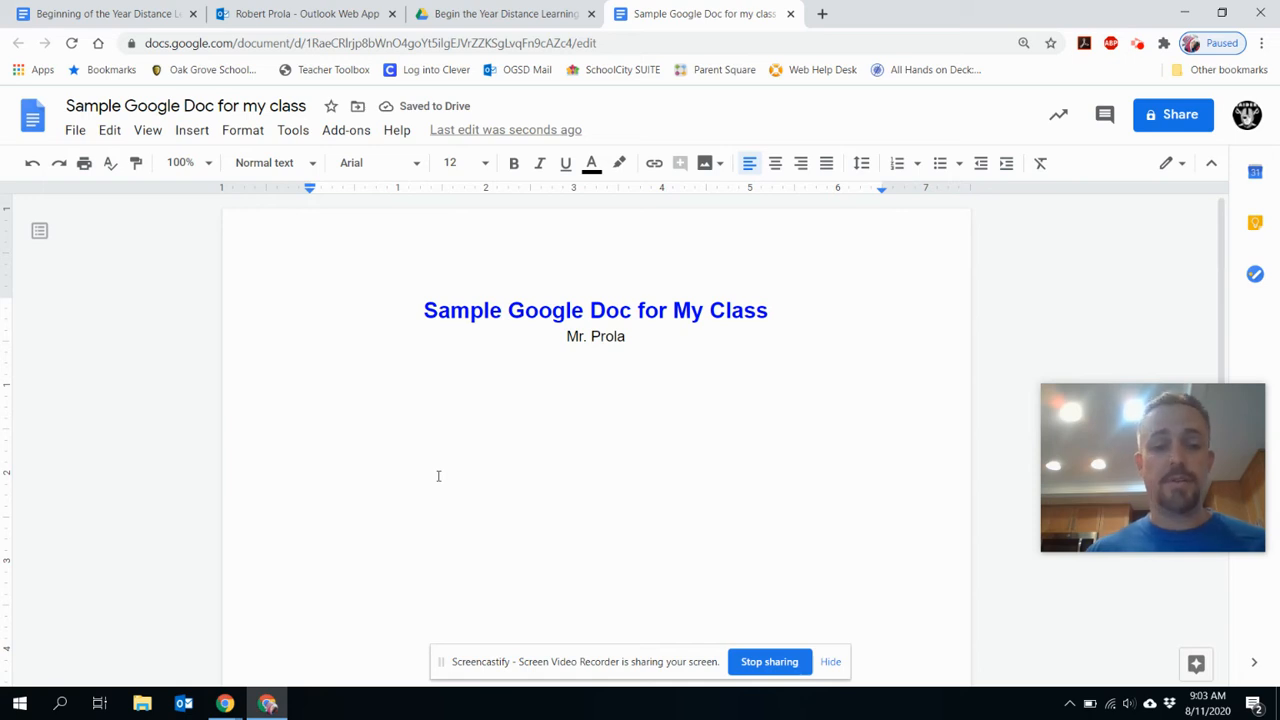
Try indenting the empty line with a tab and with spaces, and clear the indentation again.
scroll(438, 476, down, 1)
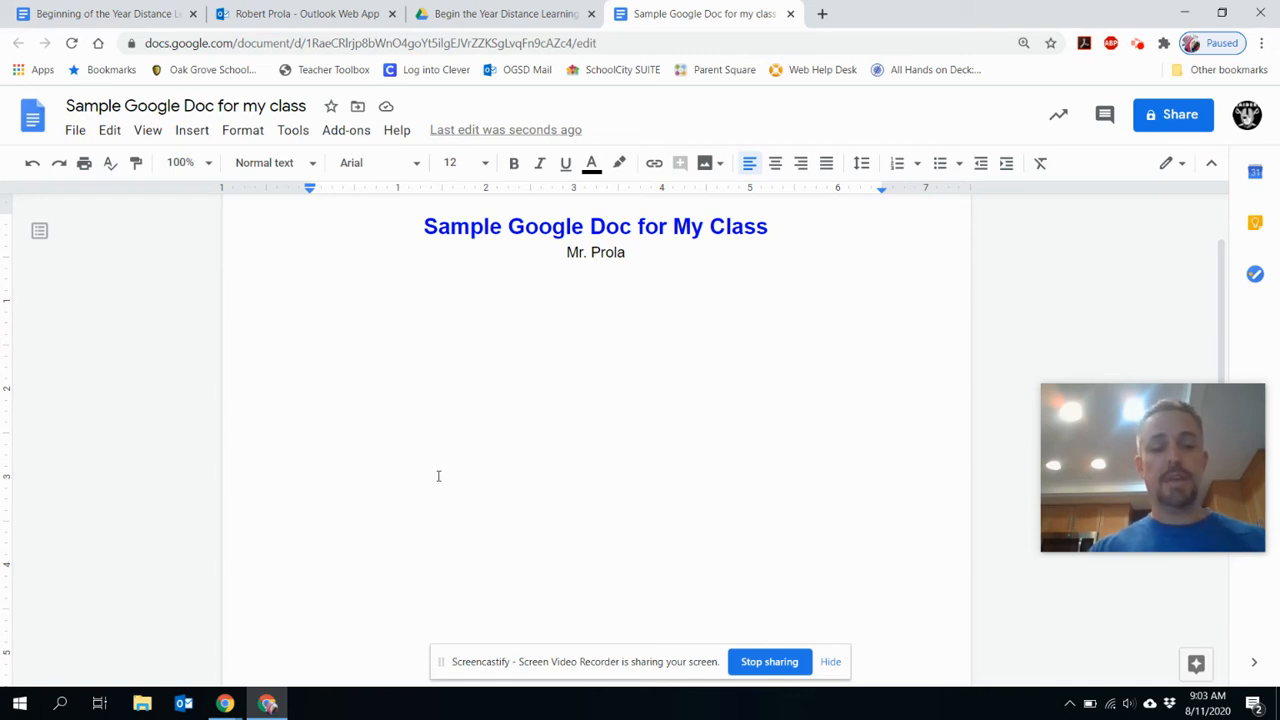
key(Tab)
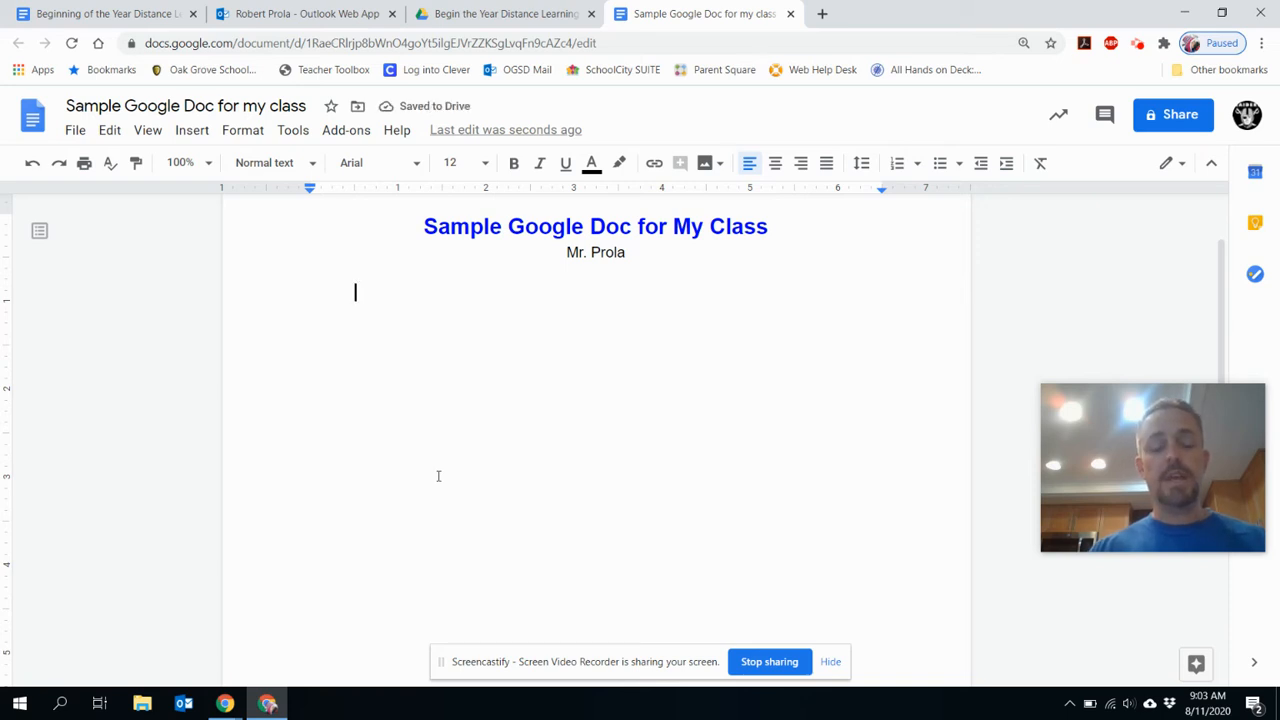
key(BackSpace)
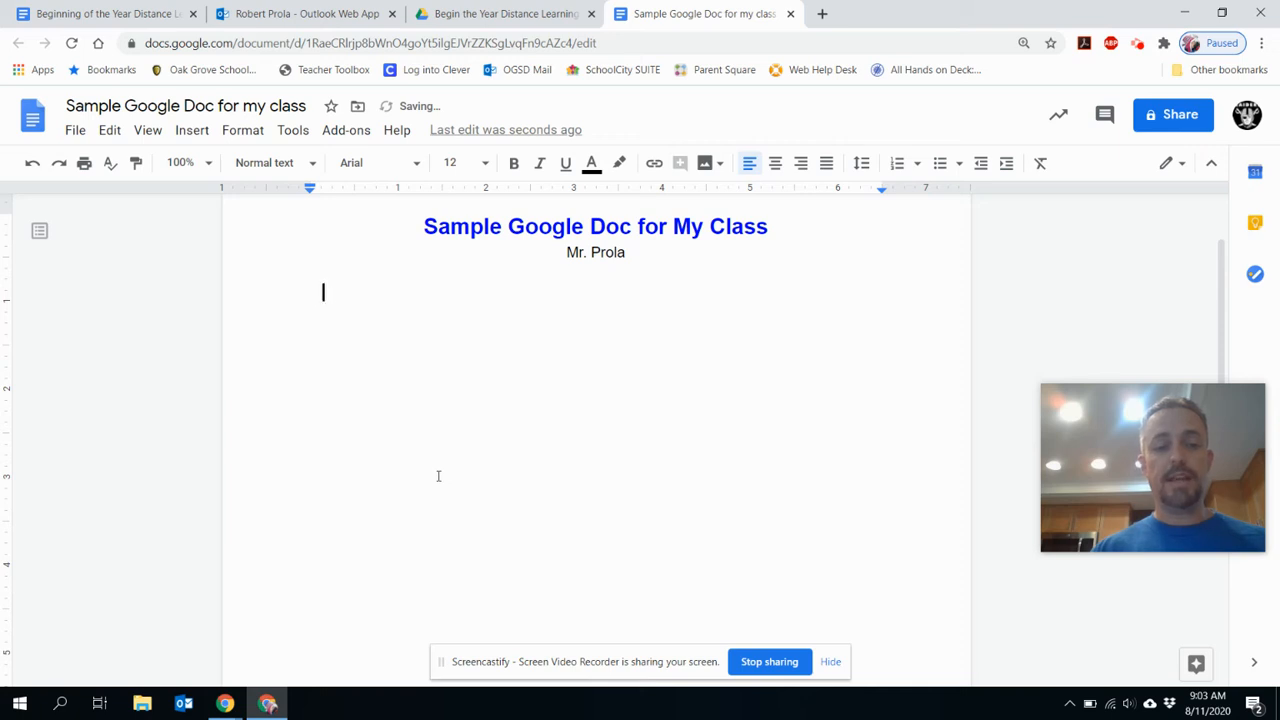
key(BackSpace)
key(BackSpace)
key(BackSpace)
key(BackSpace)
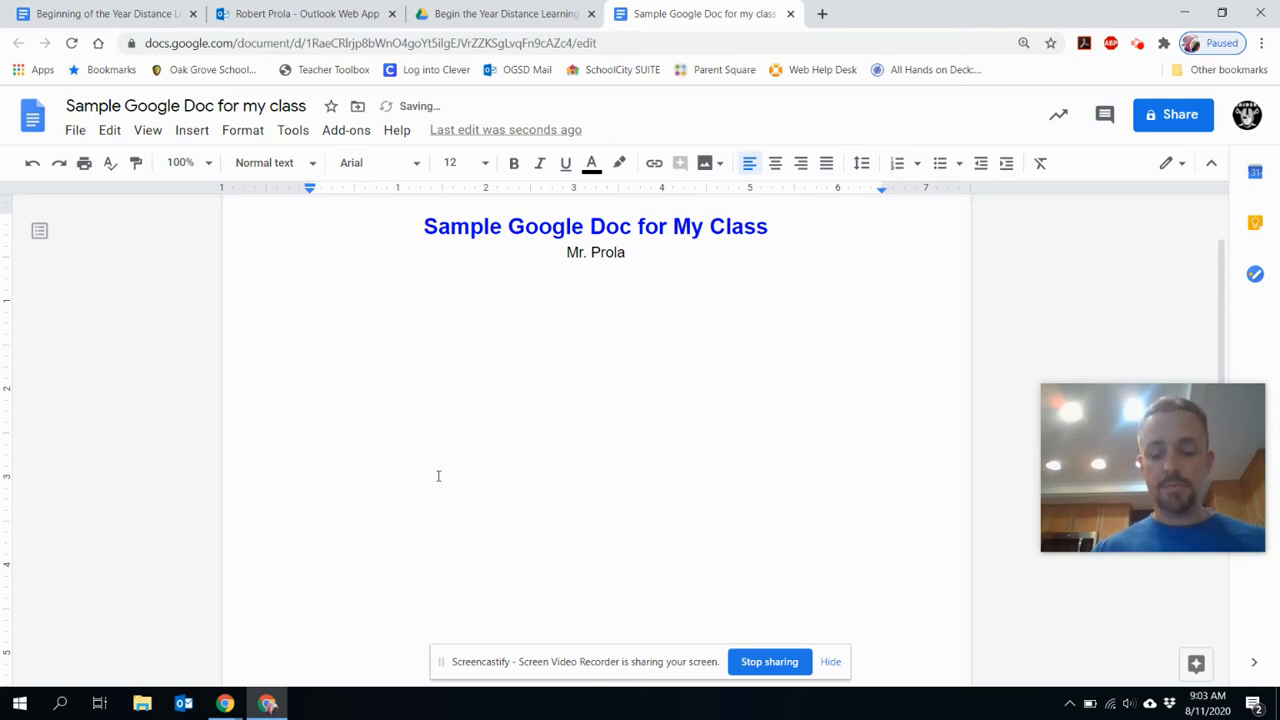
Start a tab-indented paragraph below the teacher's name with "The quick brown fox jumped over the lazy dogs.".
key(Return)
key(Tab)
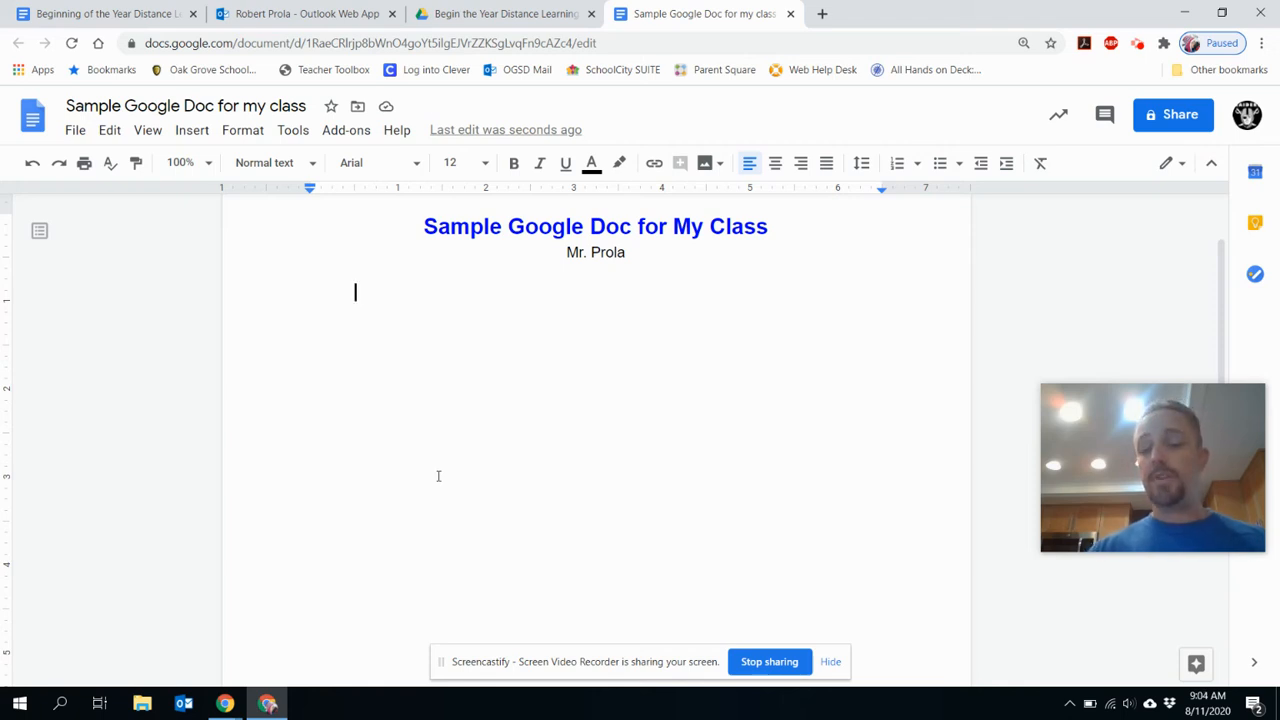
text(Ten)
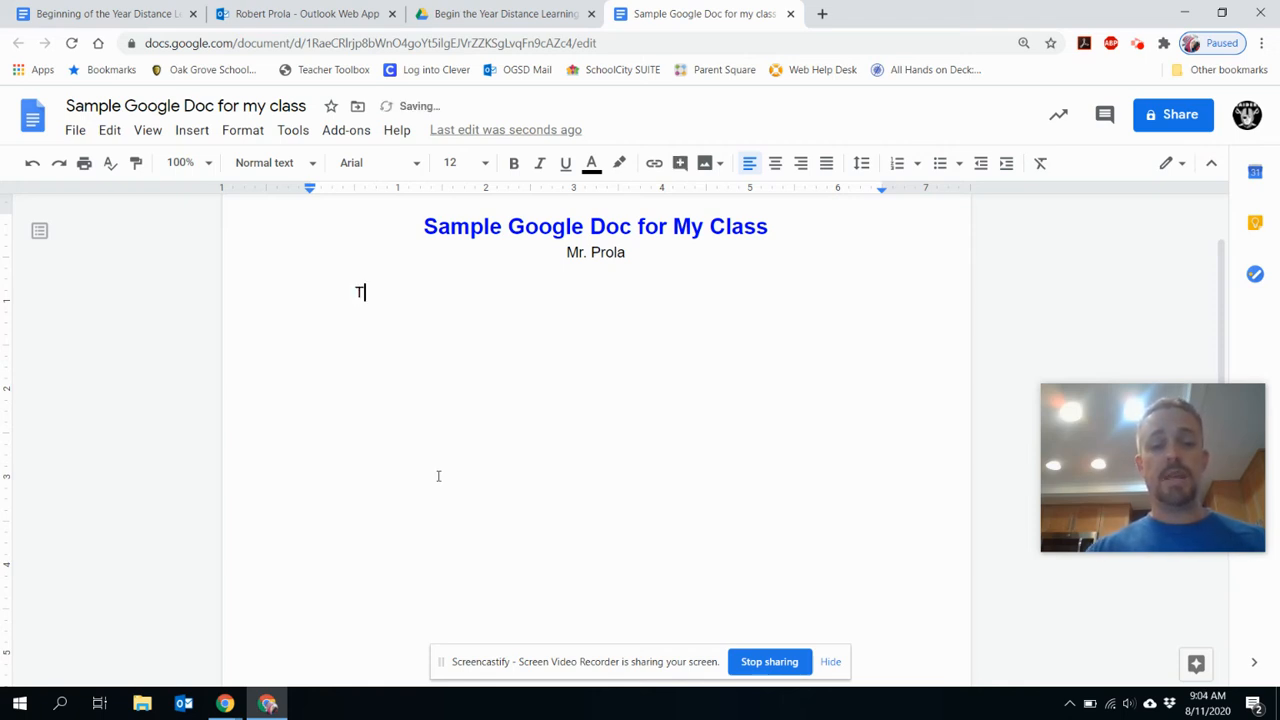
key(BackSpace)
key(BackSpace)
text(he q)
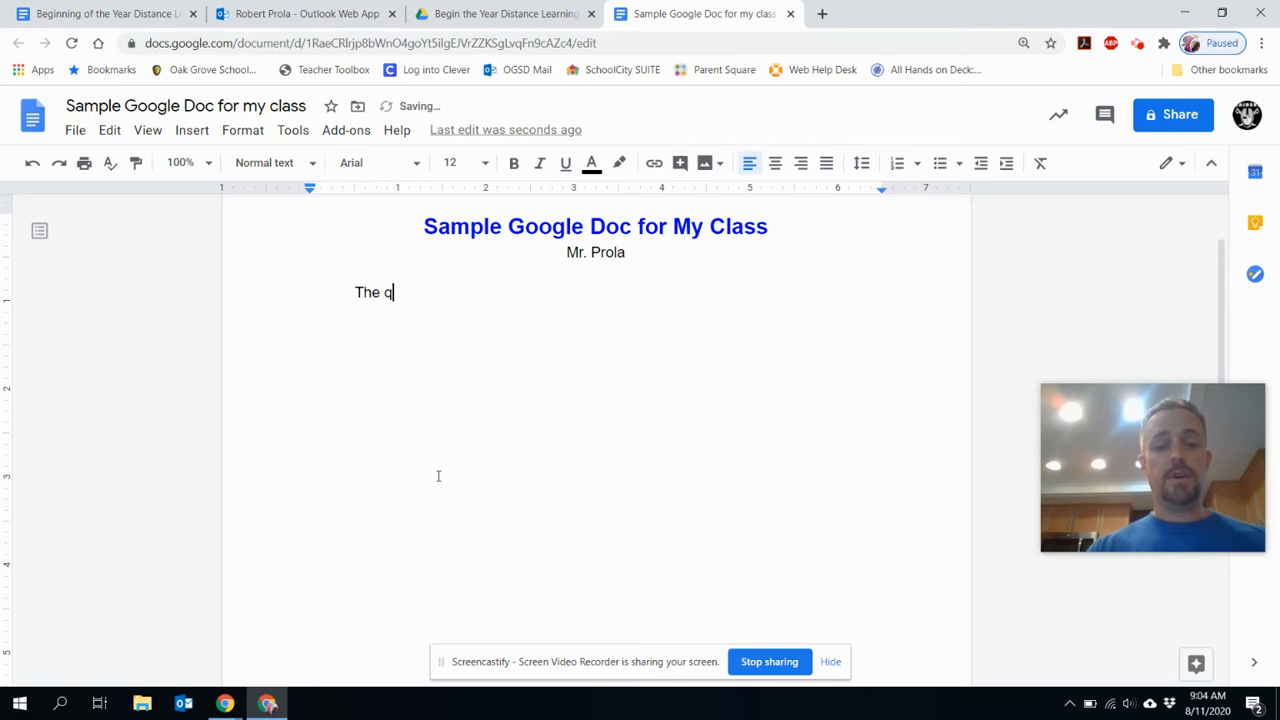
text(uick brown )
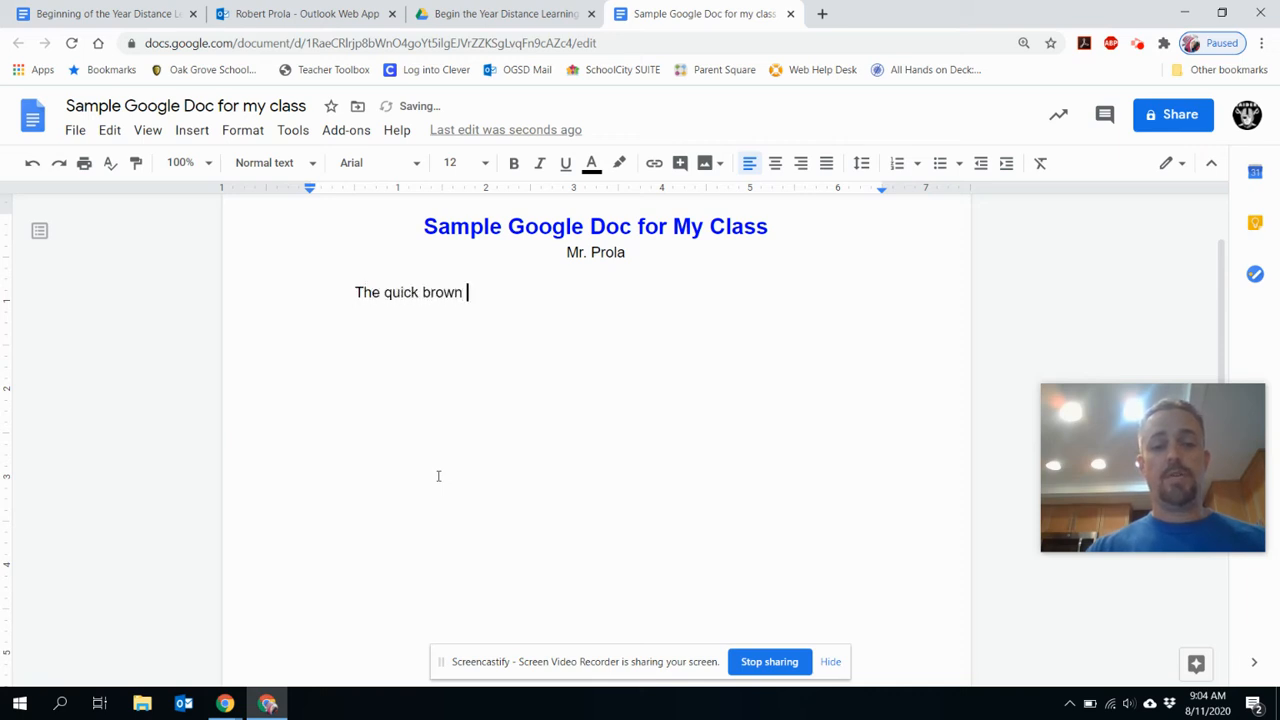
text(fox ju)
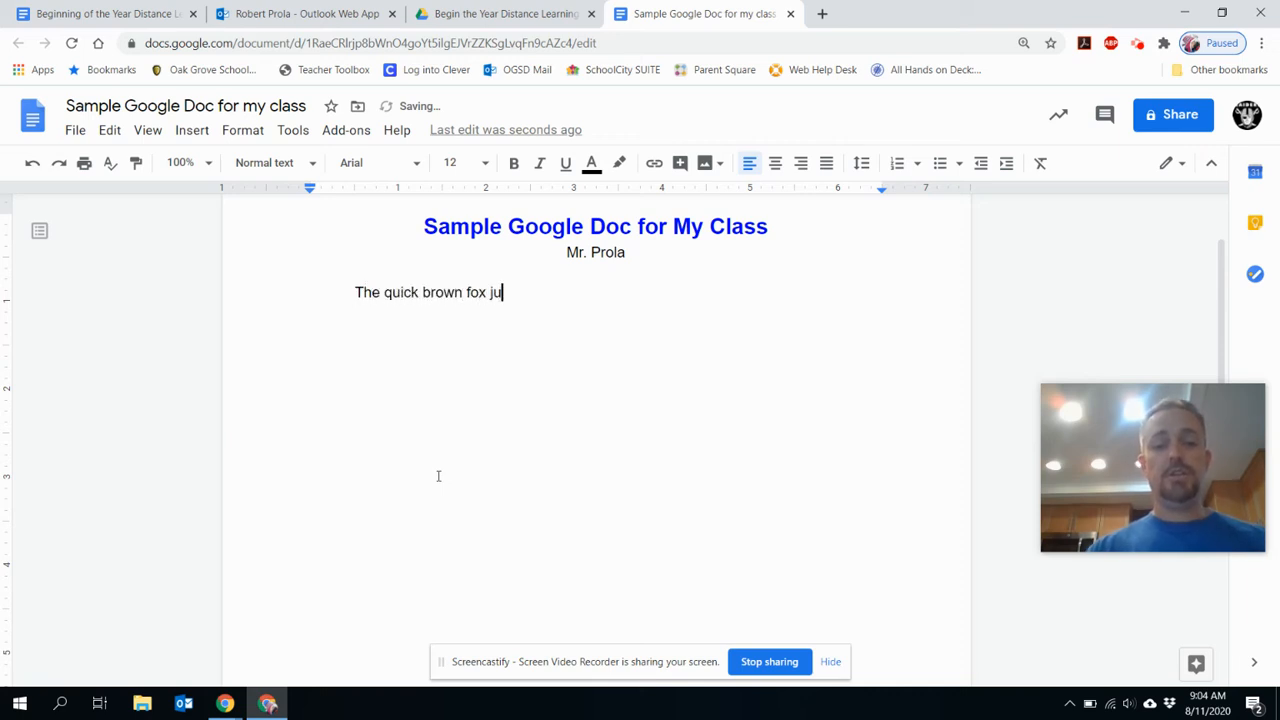
text(mped over the)
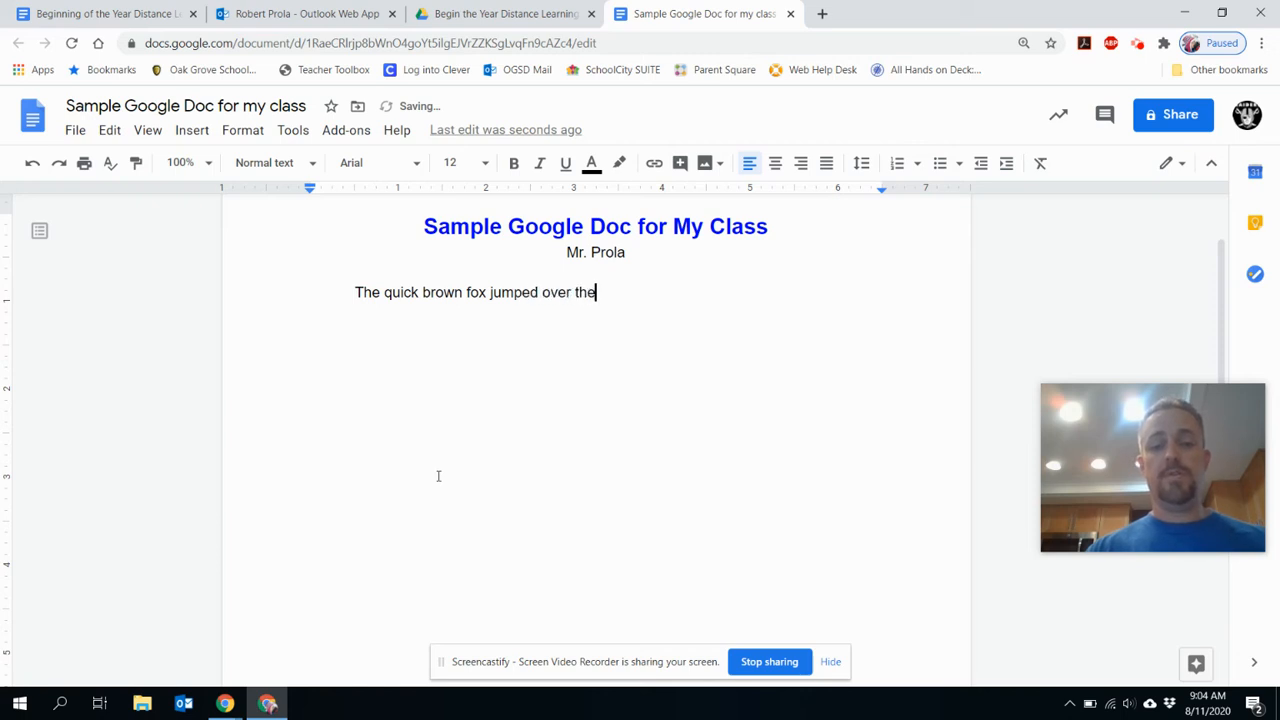
text( lazy dogs.)
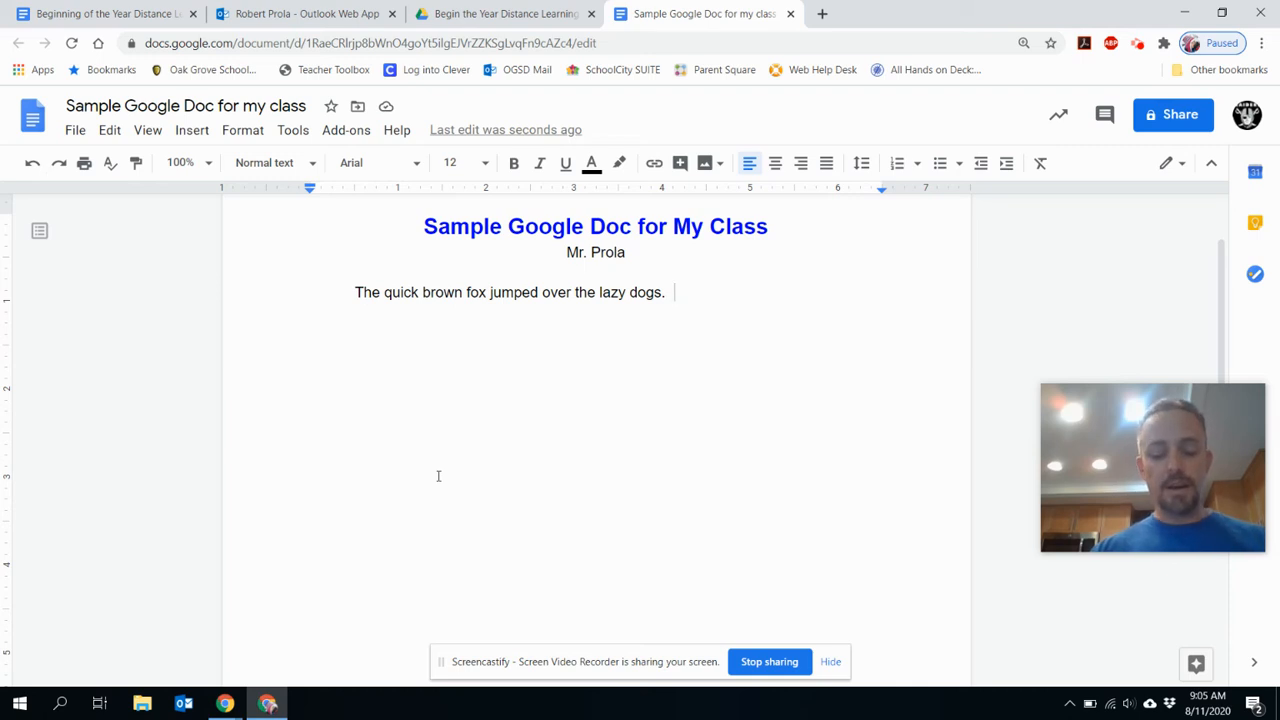
Begin the paragraph's second sentence with "However, the dogs", trying and removing the wording "kept on chasing".
text(Howeve)
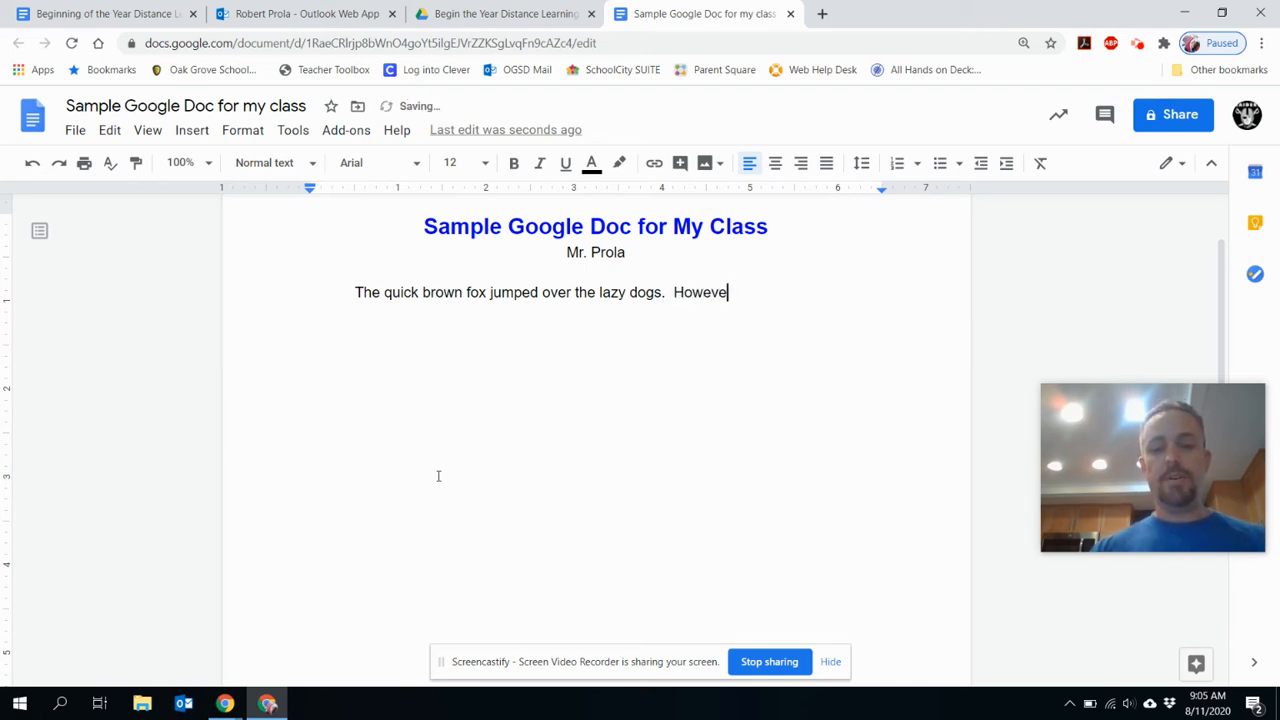
text(r, the )
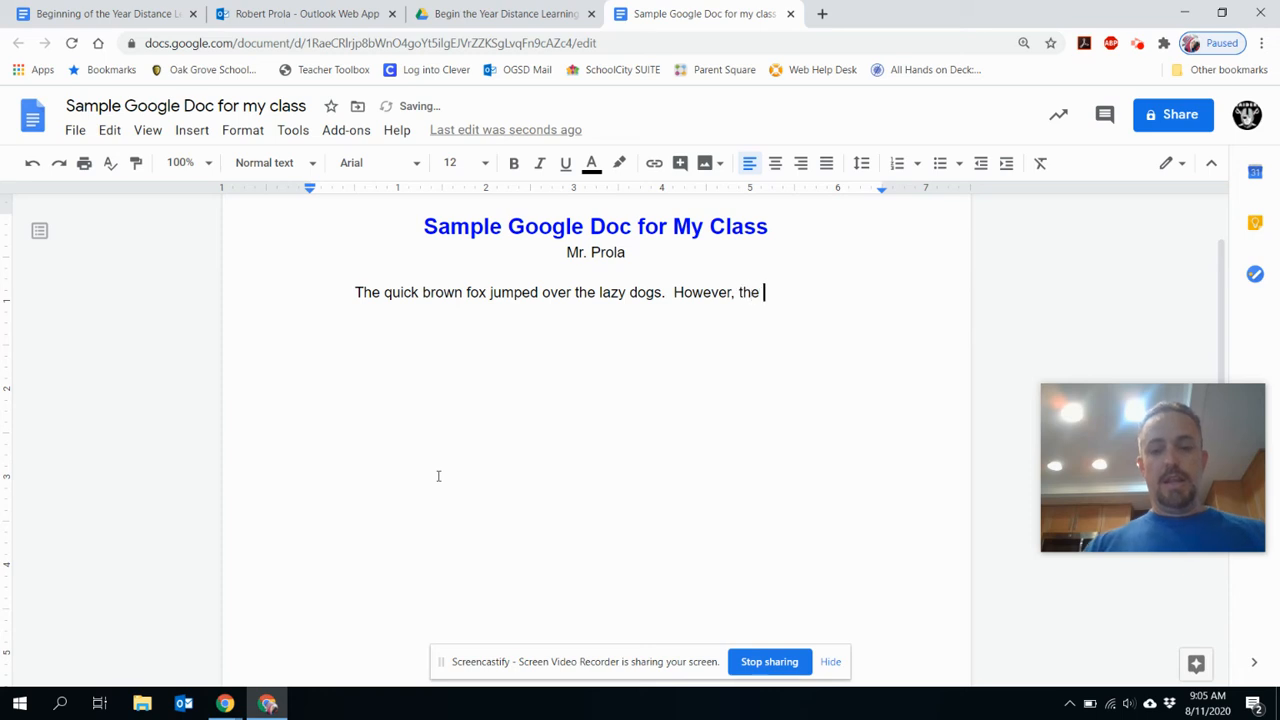
text(dogs kep)
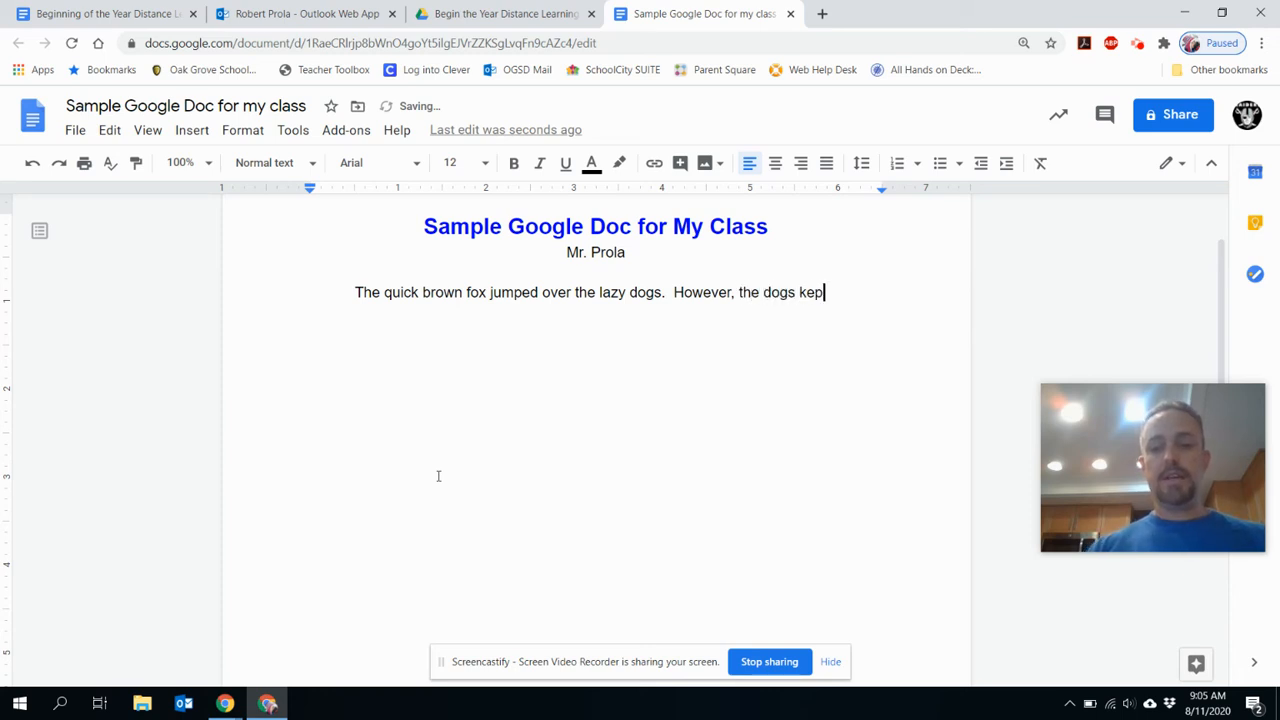
text(t on chasi)
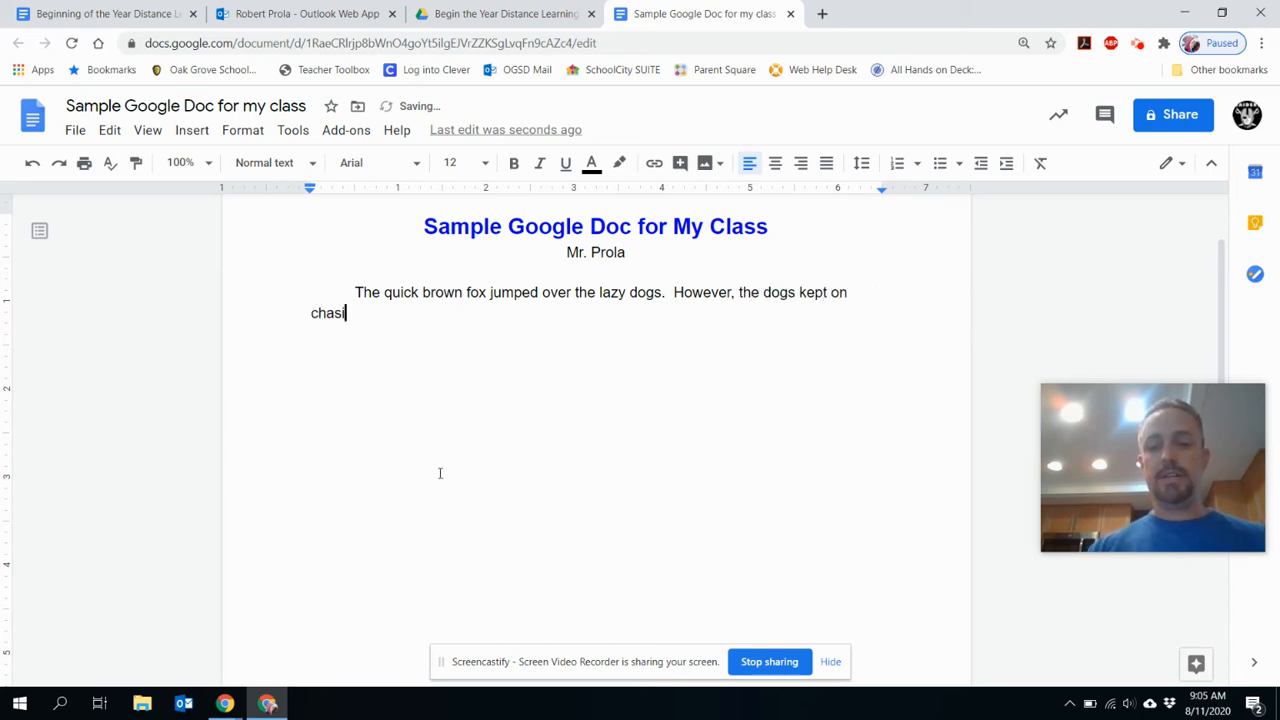
text(ng)
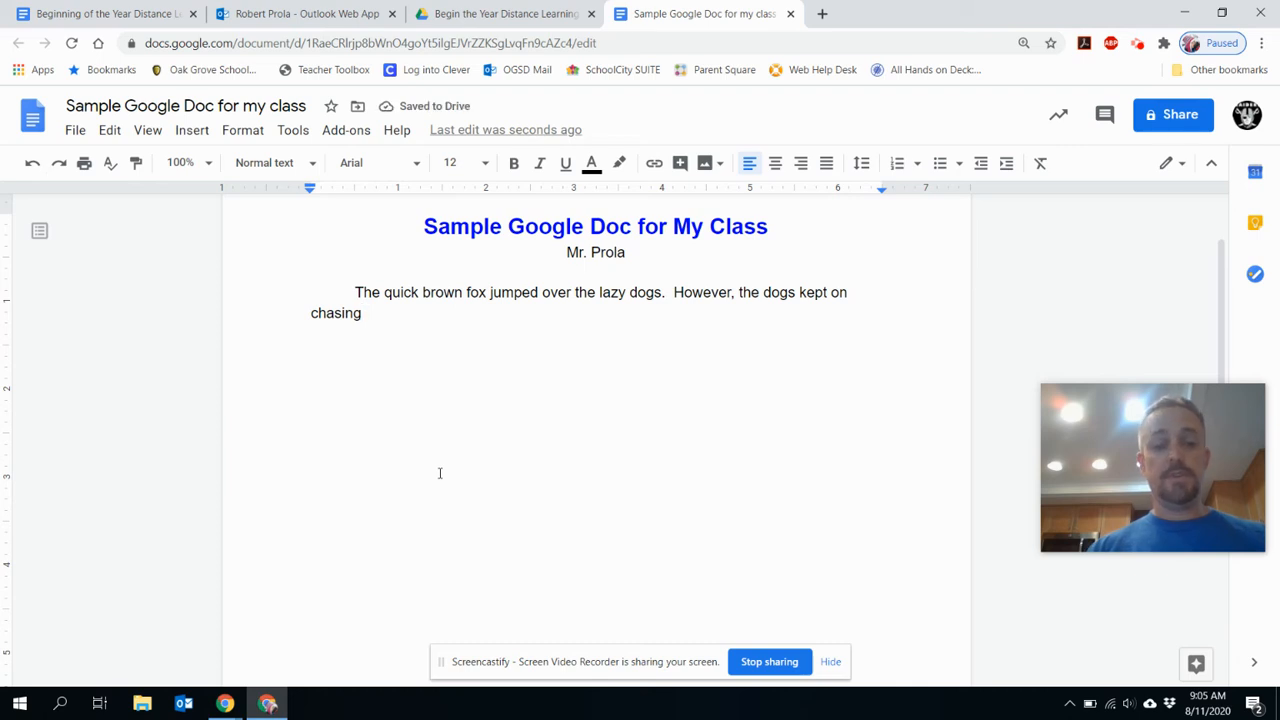
key(BackSpace)
key(BackSpace)
key(BackSpace)
key(BackSpace)
key(BackSpace)
key(BackSpace)
key(BackSpace)
key(BackSpace)
key(BackSpace)
key(BackSpace)
key(BackSpace)
key(BackSpace)
key(BackSpace)
key(BackSpace)
key(BackSpace)
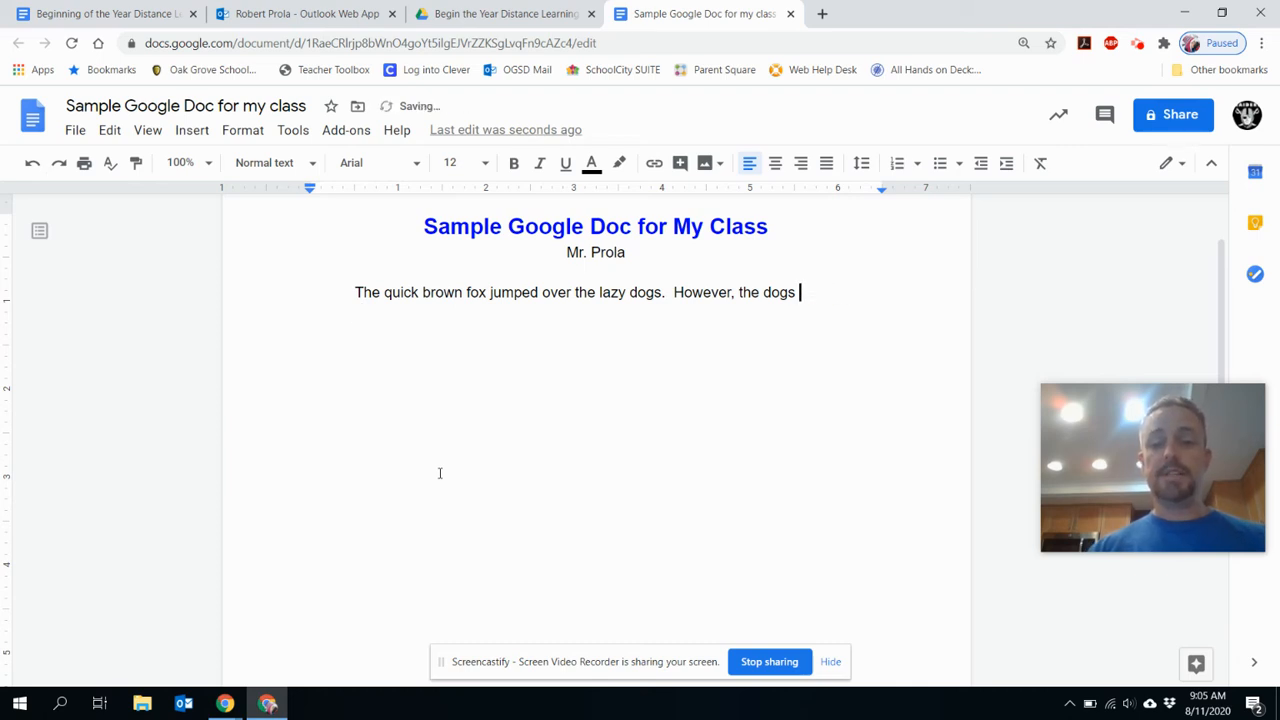
Complete the second sentence with "decided to become less lazy and start chasing him.".
text(decided )
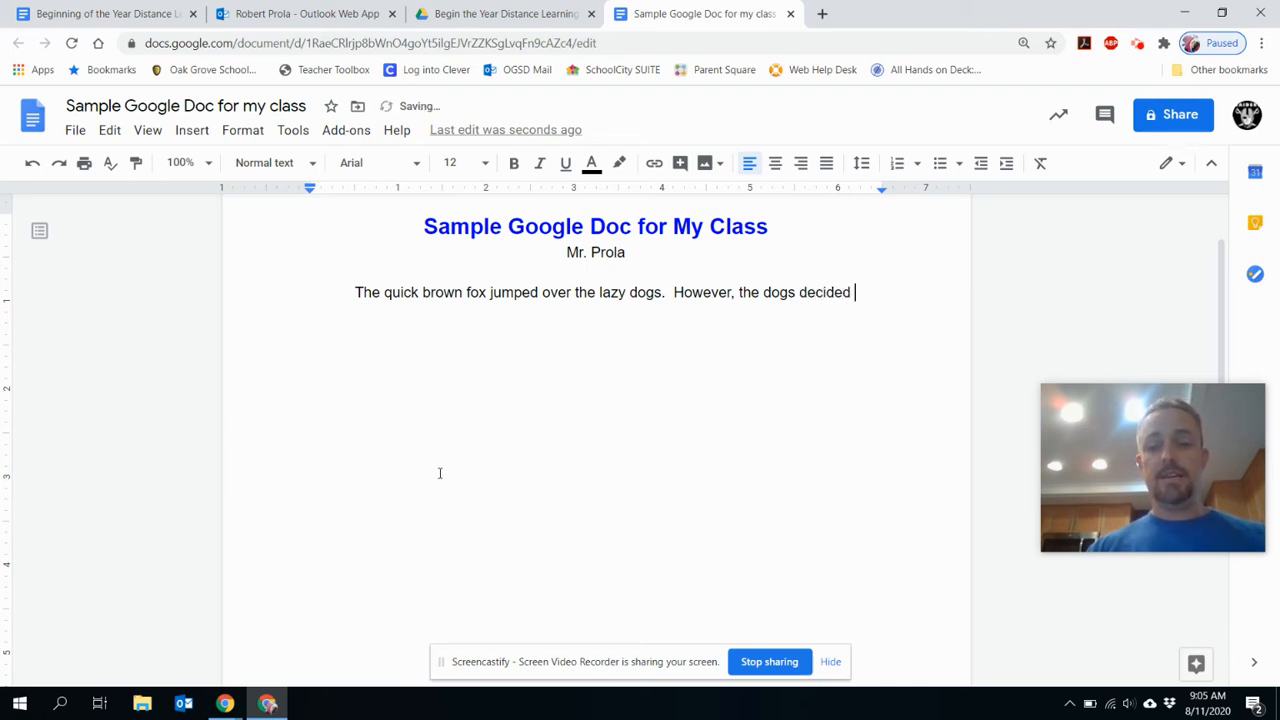
text(to become le)
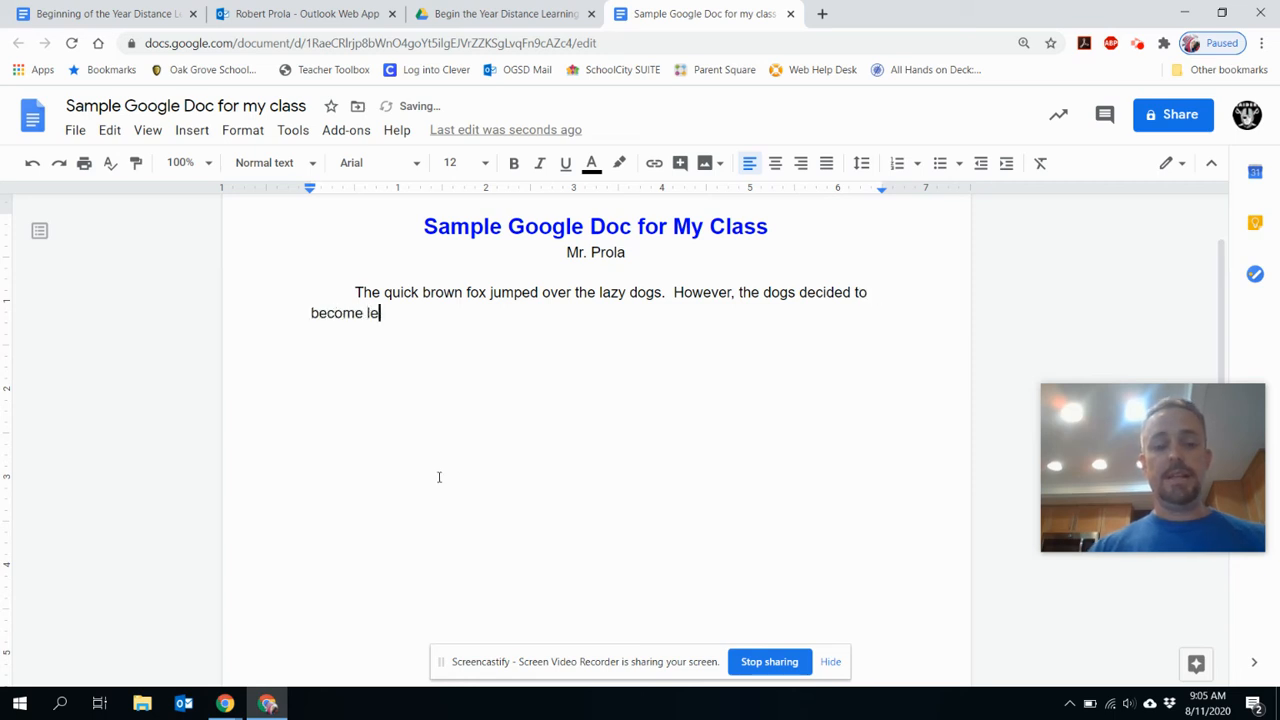
text(ss lazy and)
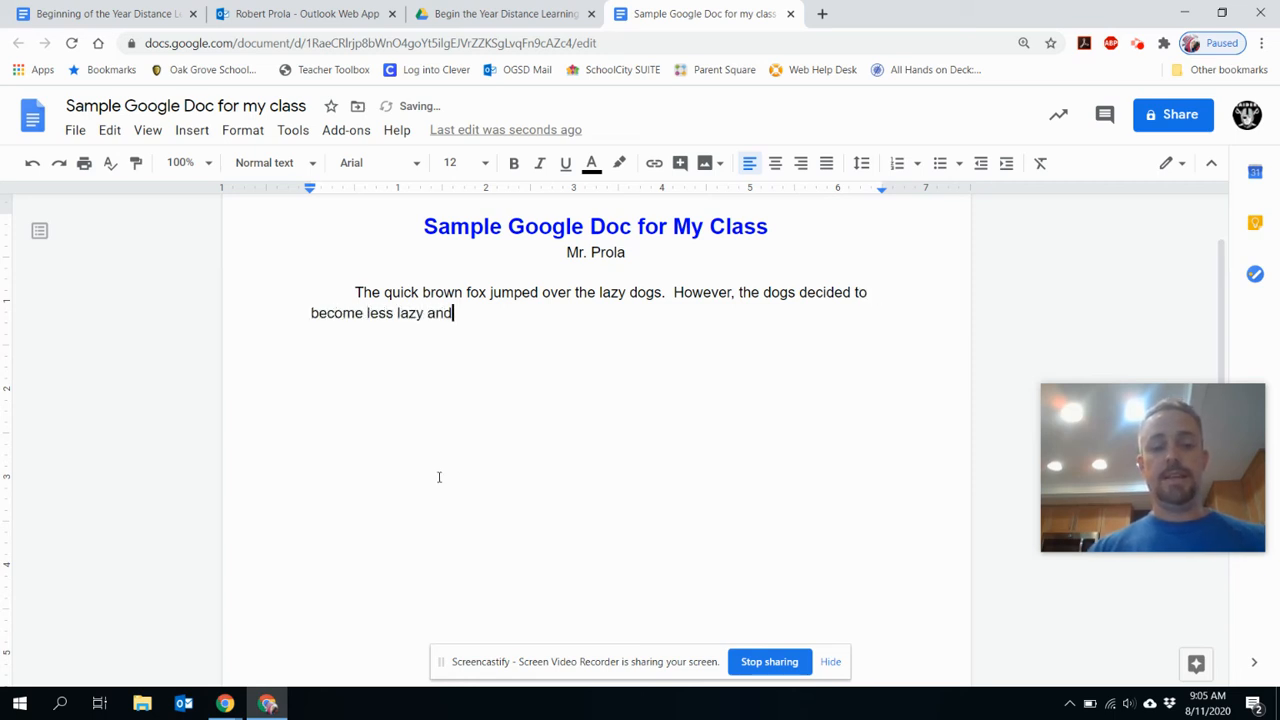
text( keep on)
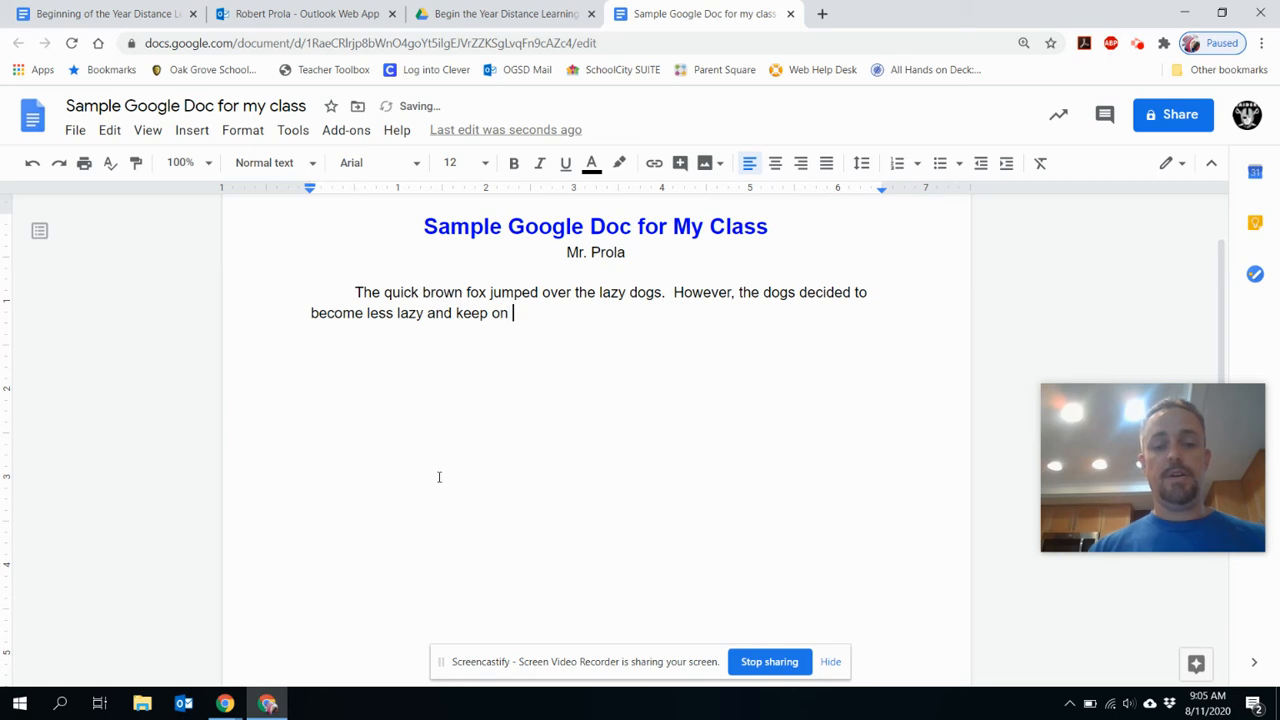
key(BackSpace)
key(BackSpace)
key(BackSpace)
key(BackSpace)
key(BackSpace)
key(BackSpace)
key(BackSpace)
key(BackSpace)
text(star)
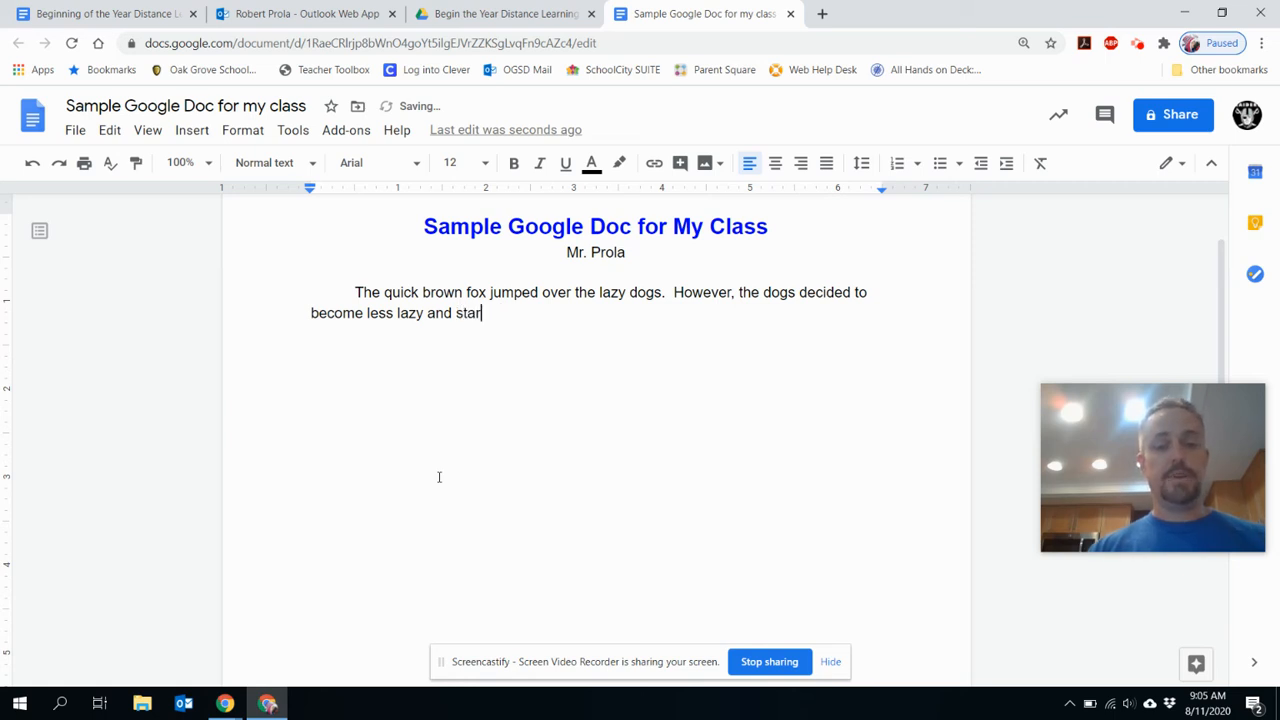
text(t chasing)
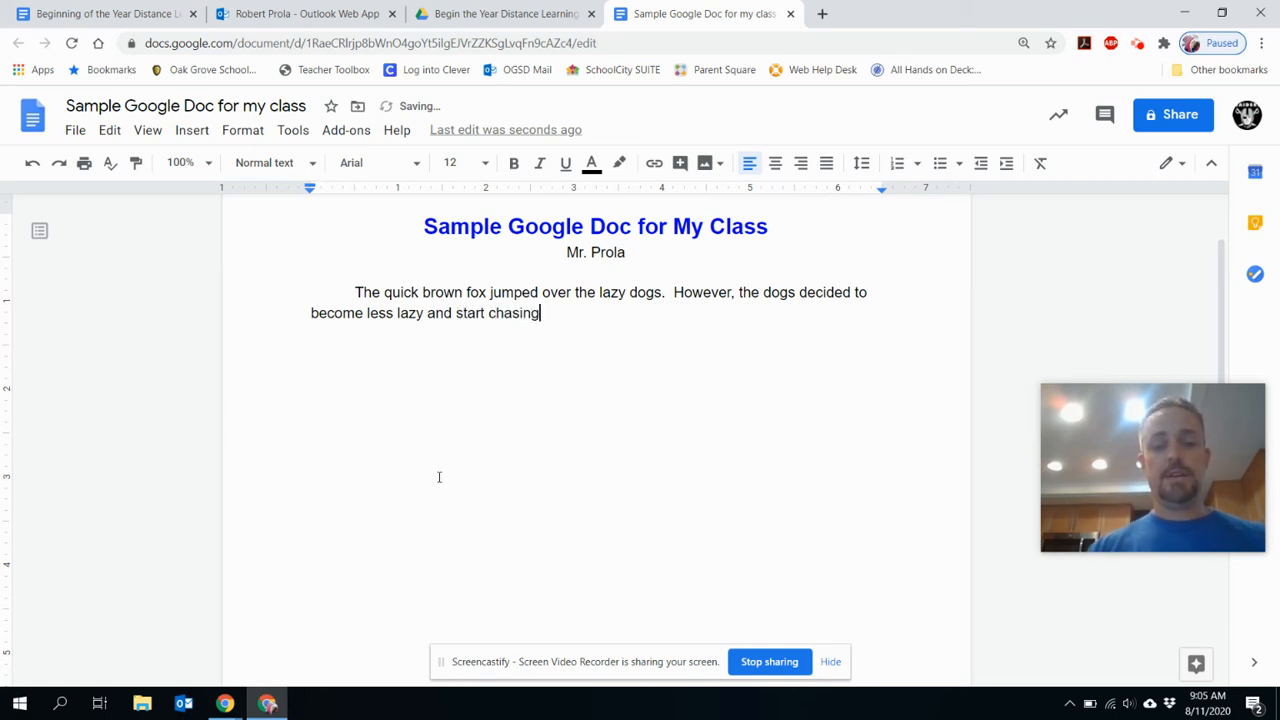
text( him.)
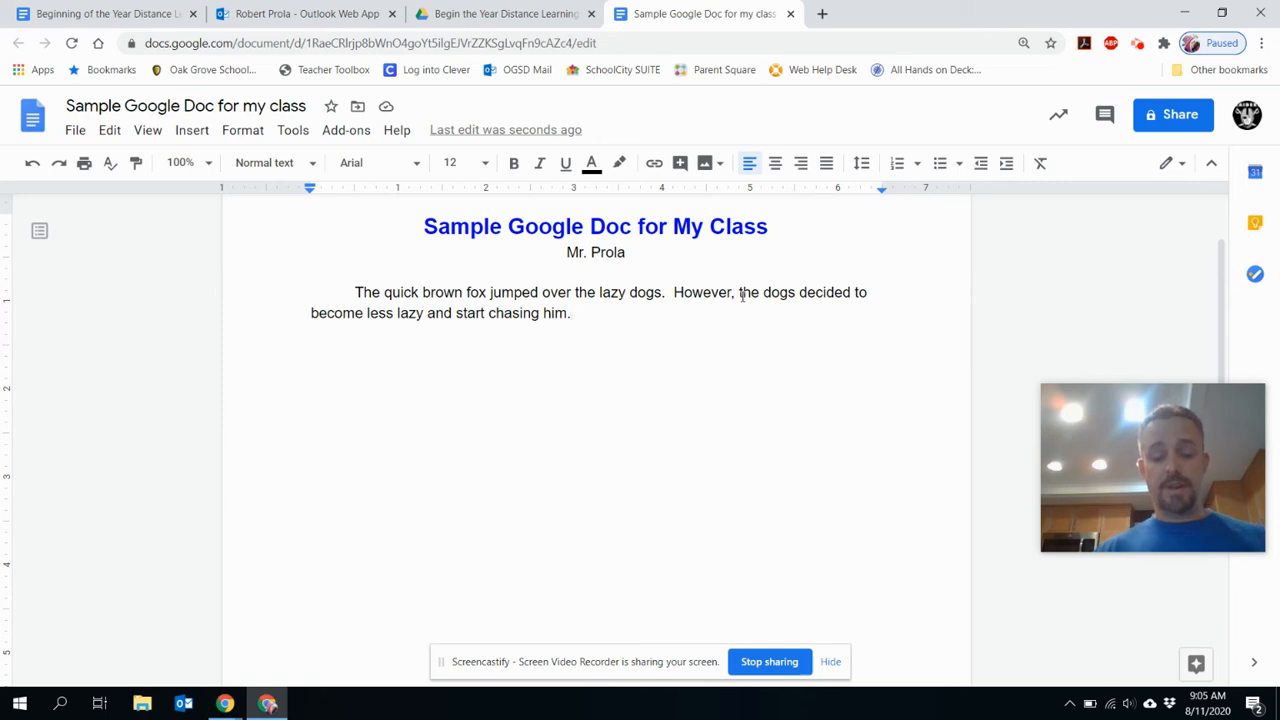
Add a third sentence to the body paragraph: "The dogs were so lazy that the fox eventually got away.".
text(The )
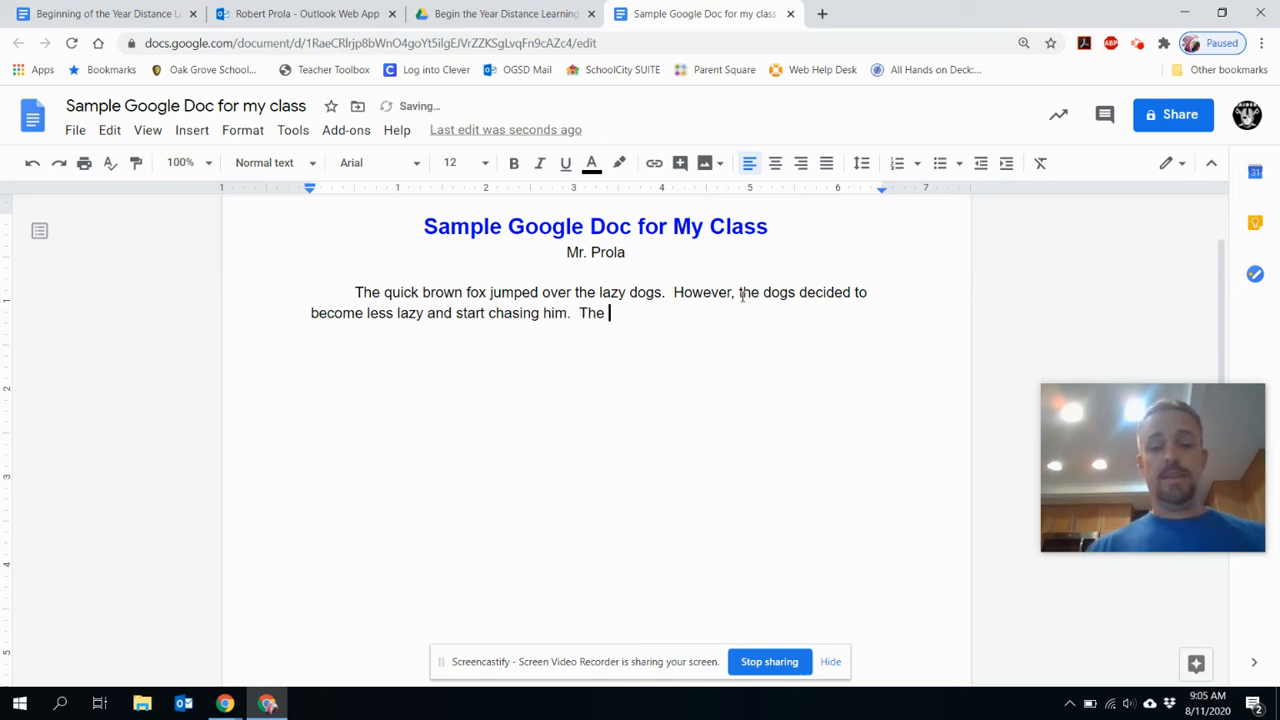
text(dogs wer)
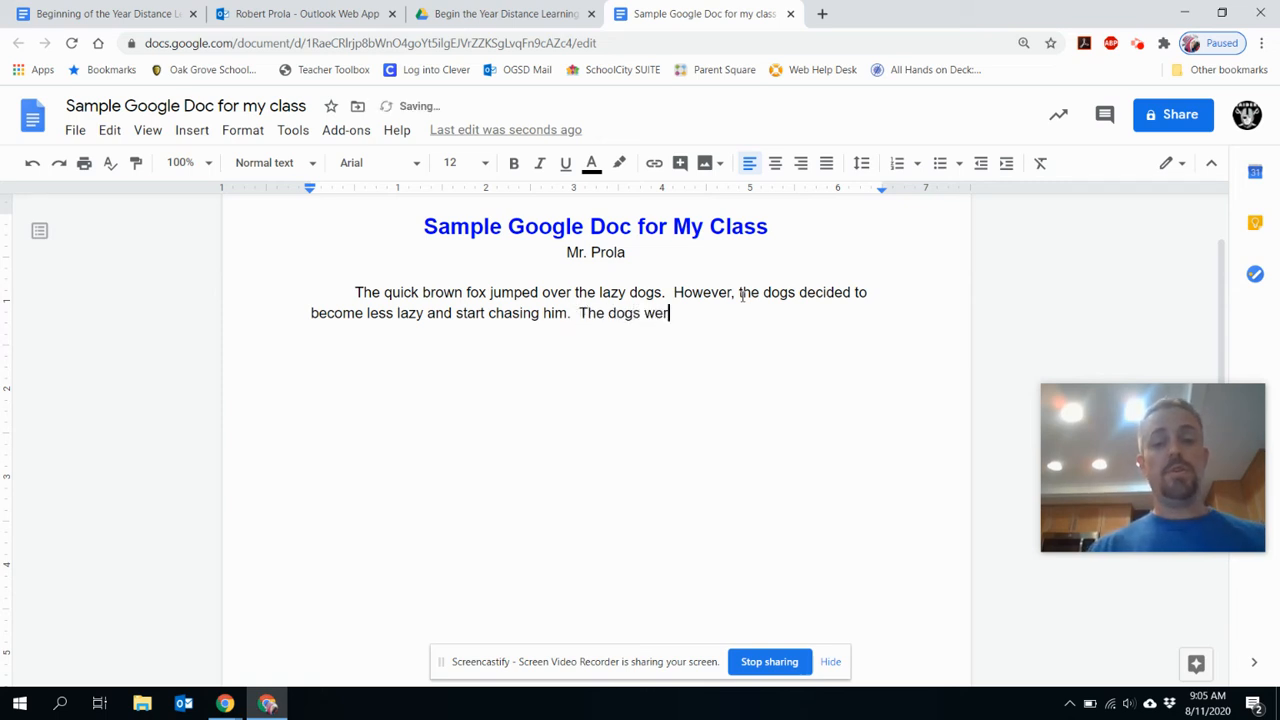
text(e so laz)
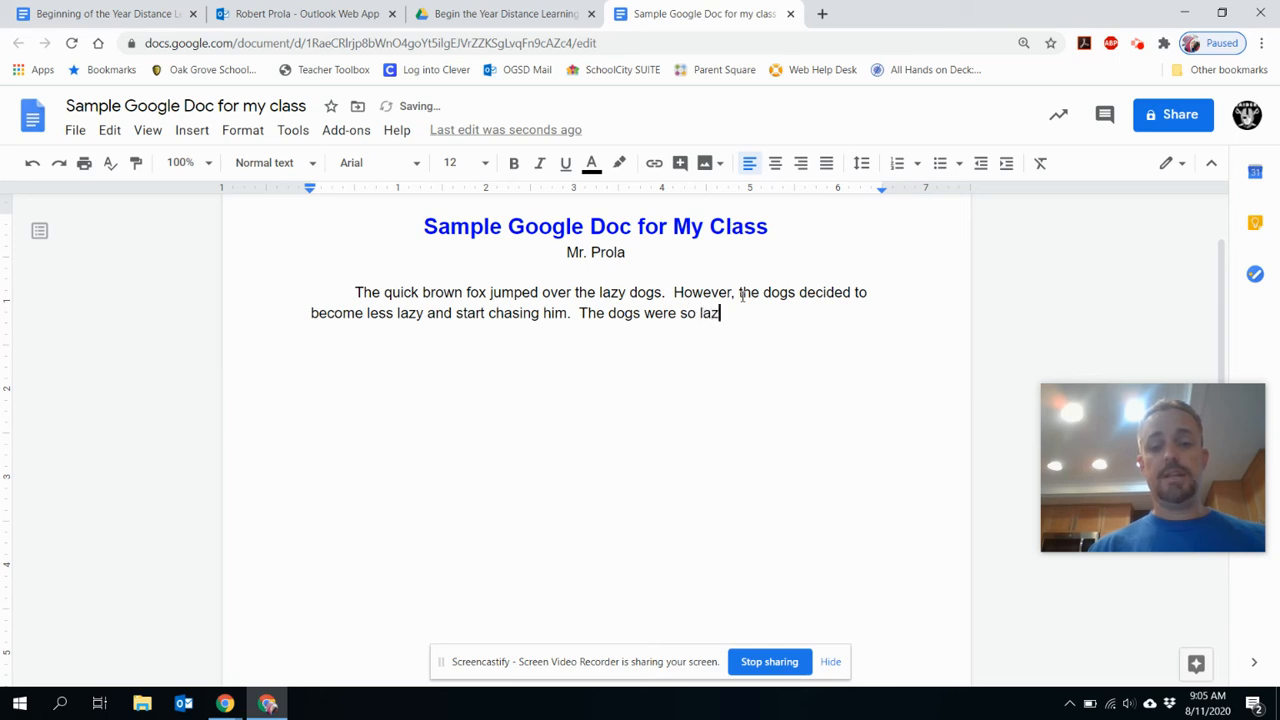
text(y that )
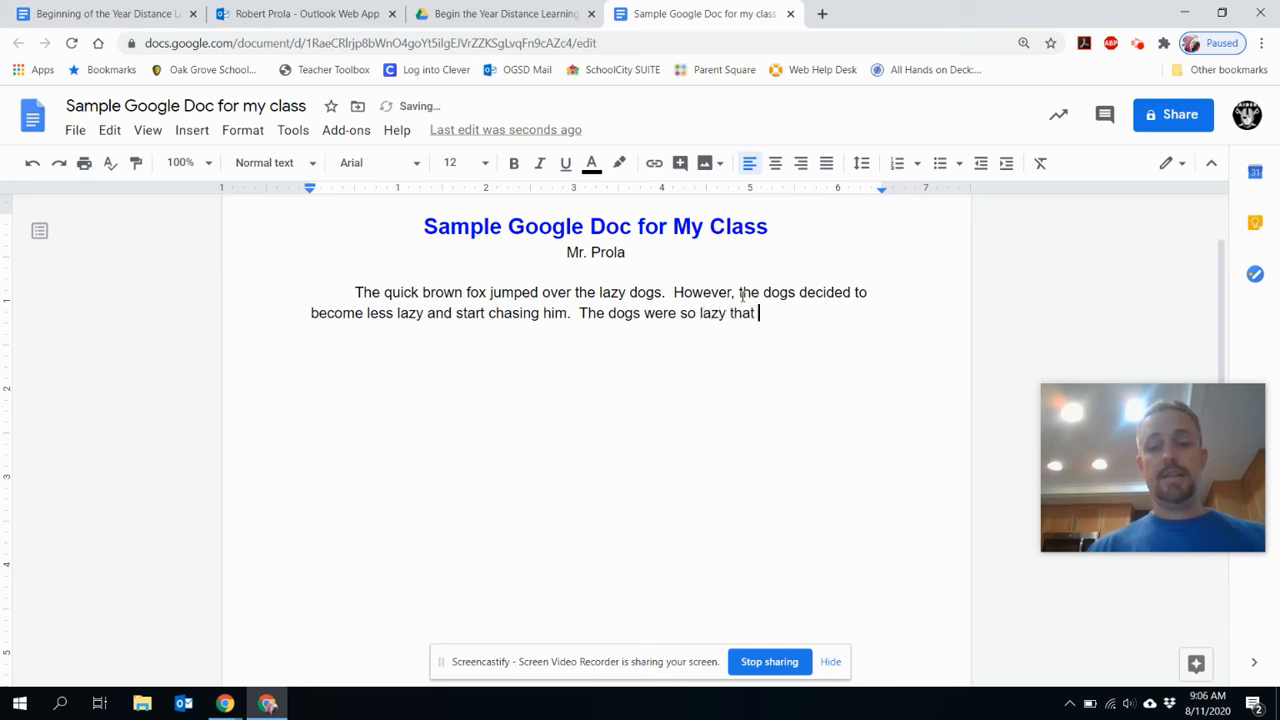
text(the fox e)
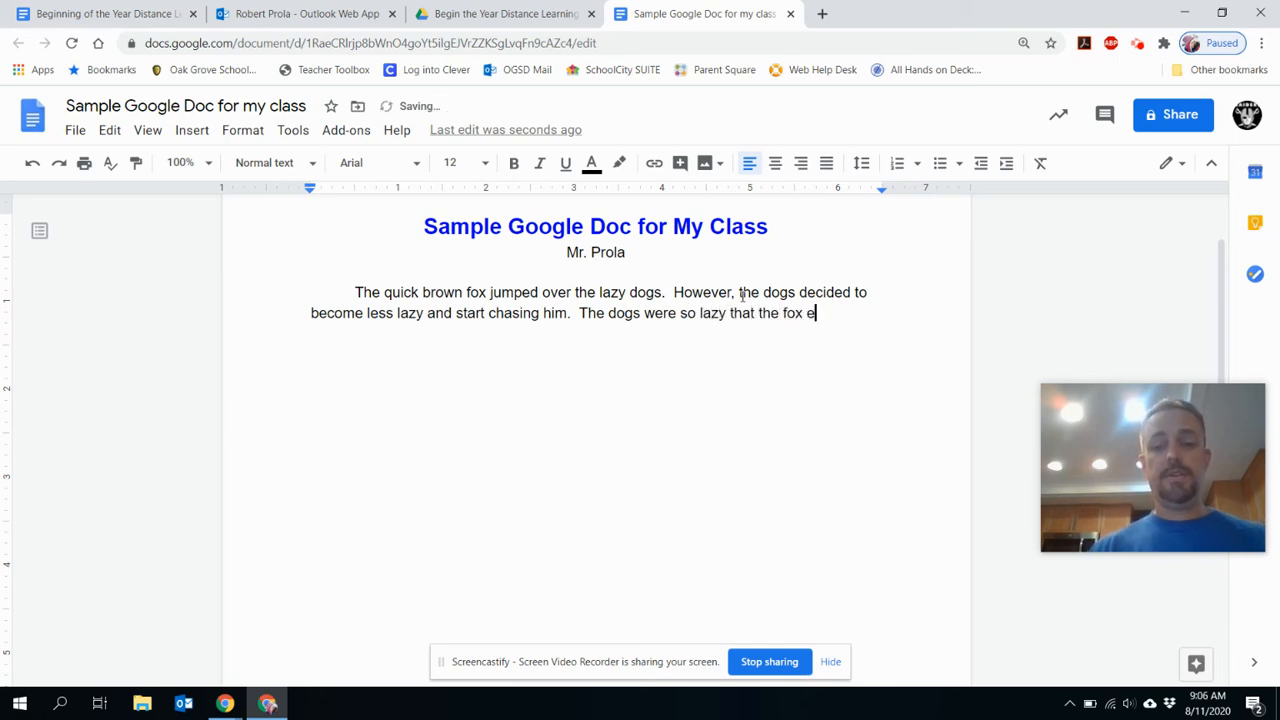
text(ventually )
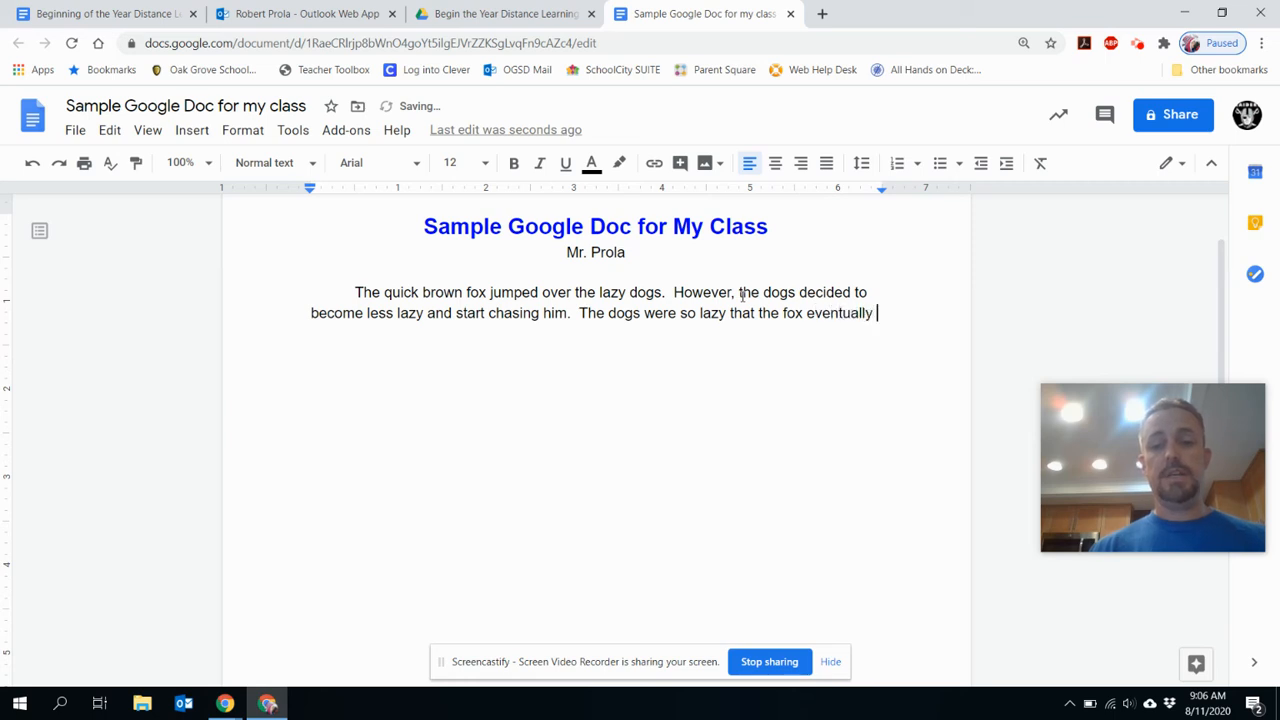
text(got away.)
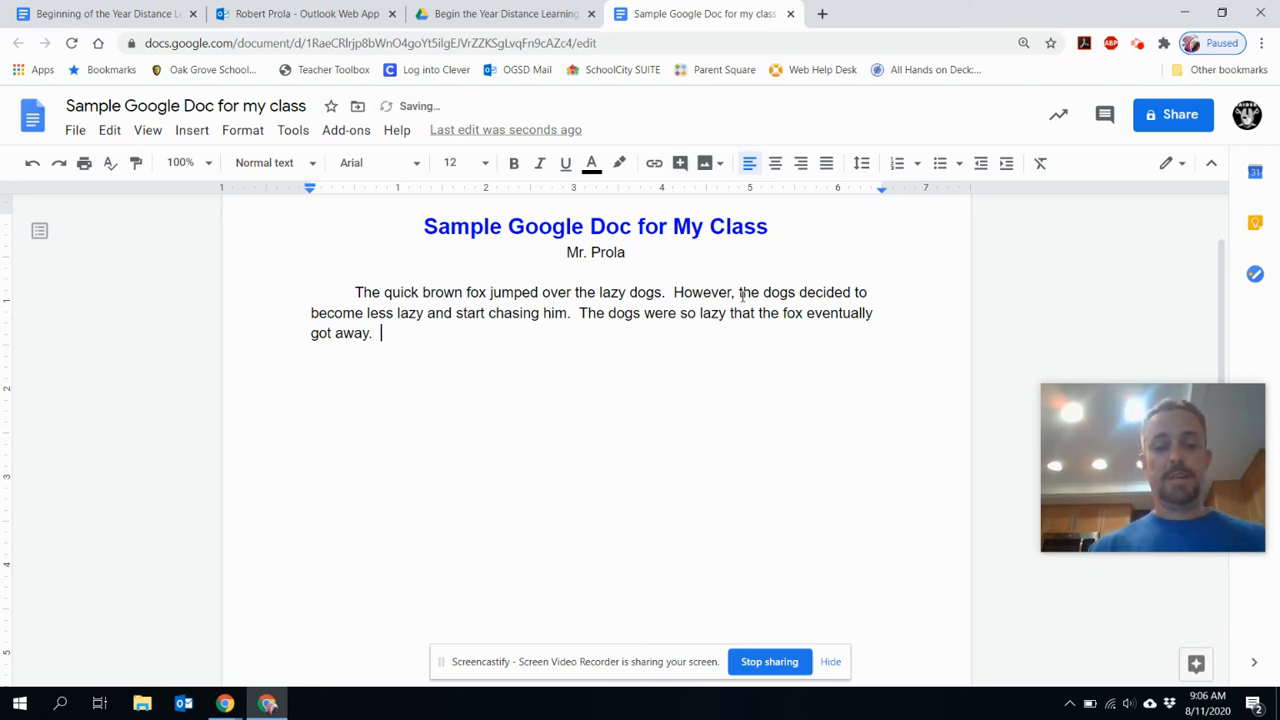
End the first body paragraph with the sentence "I am happy for the fox.".
text(  I am )
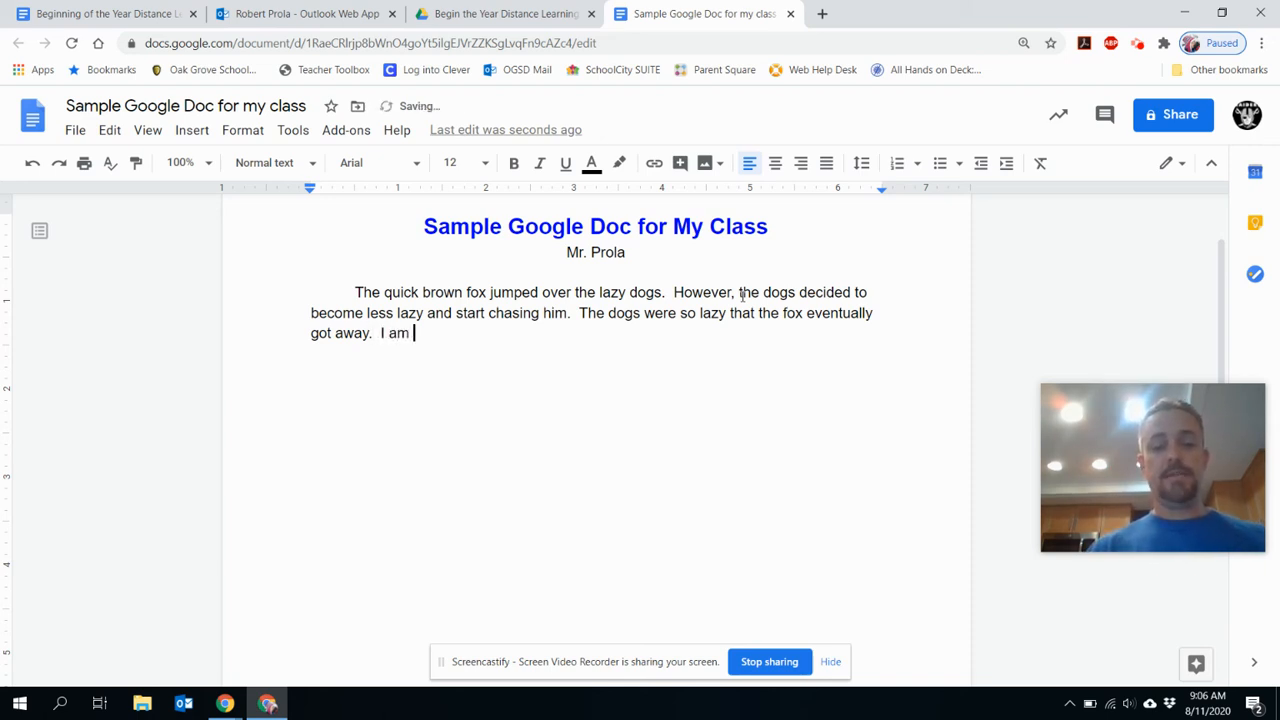
text(happy for the f)
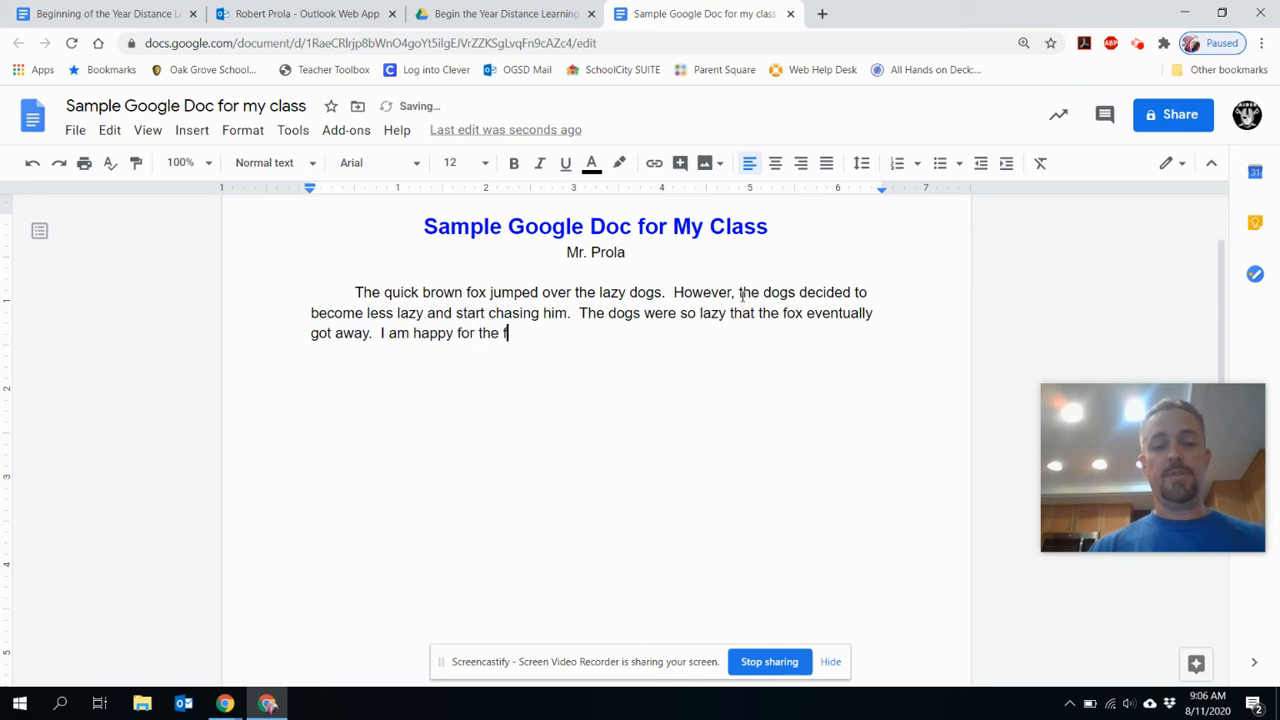
text(ox.)
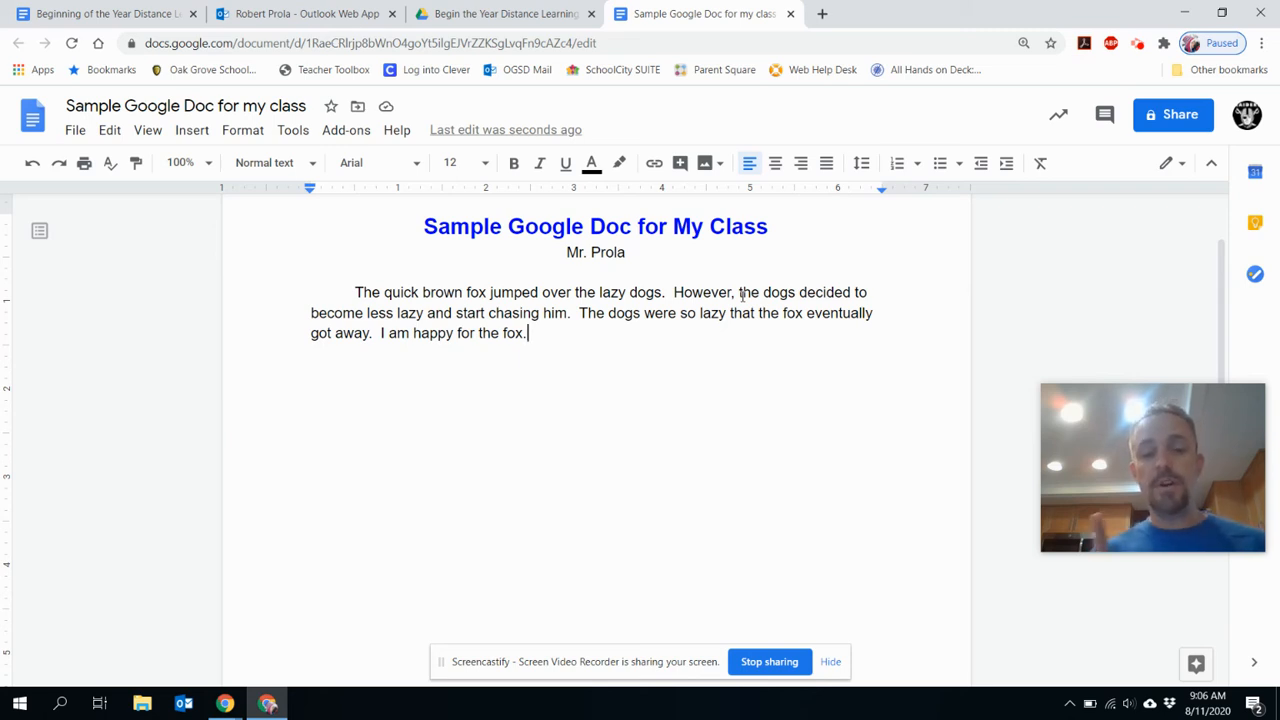
Start a second tab-indented paragraph below the first with "I have a few questions about this scene.".
key(Return)
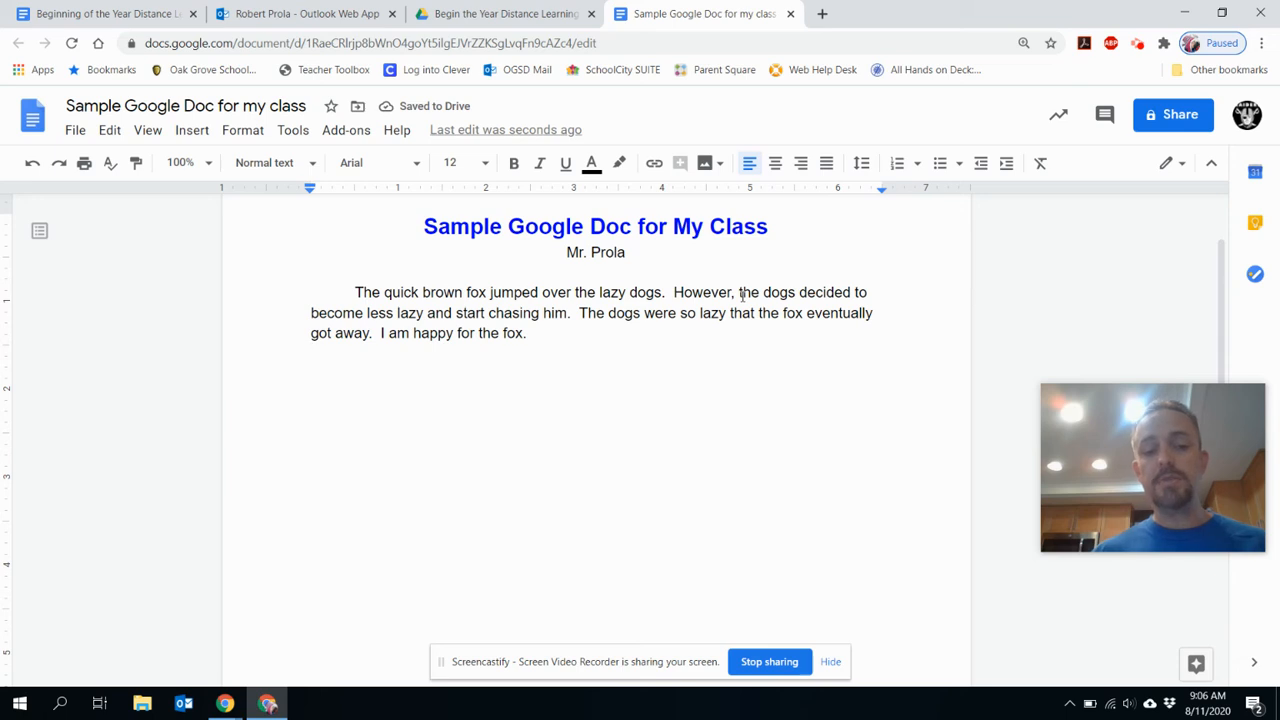
key(Return)
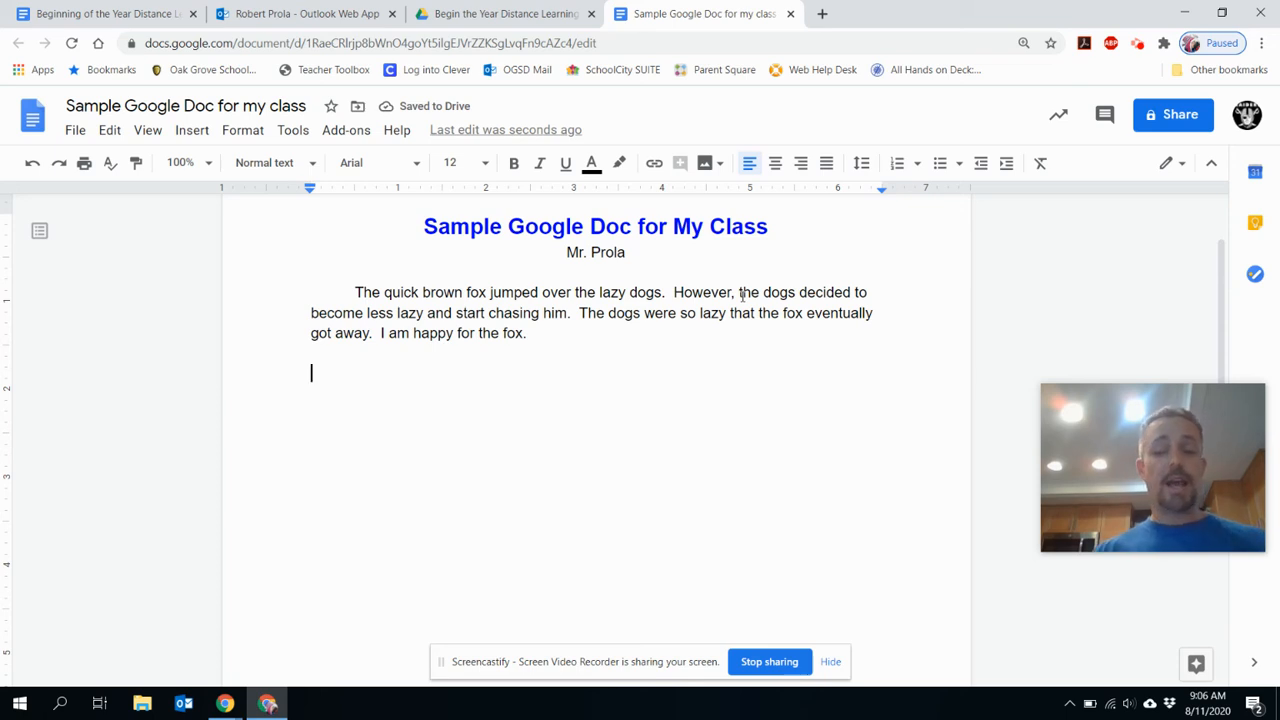
key(Tab)
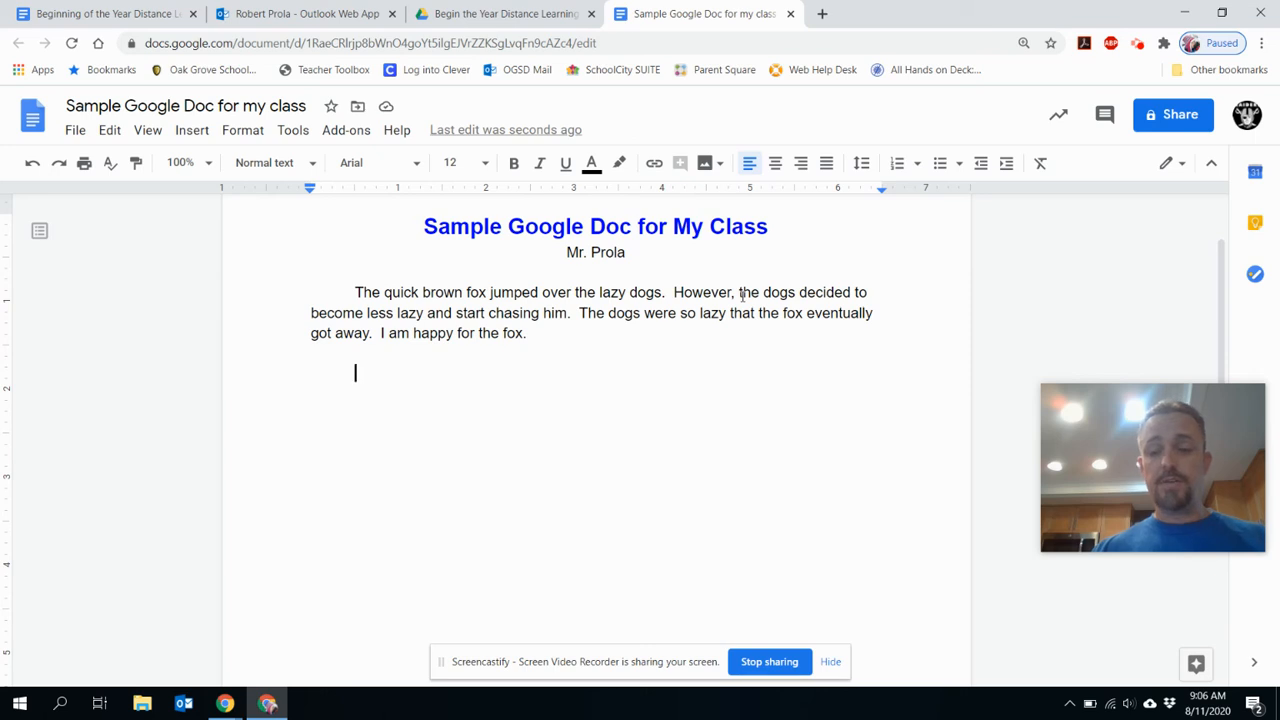
text(I )
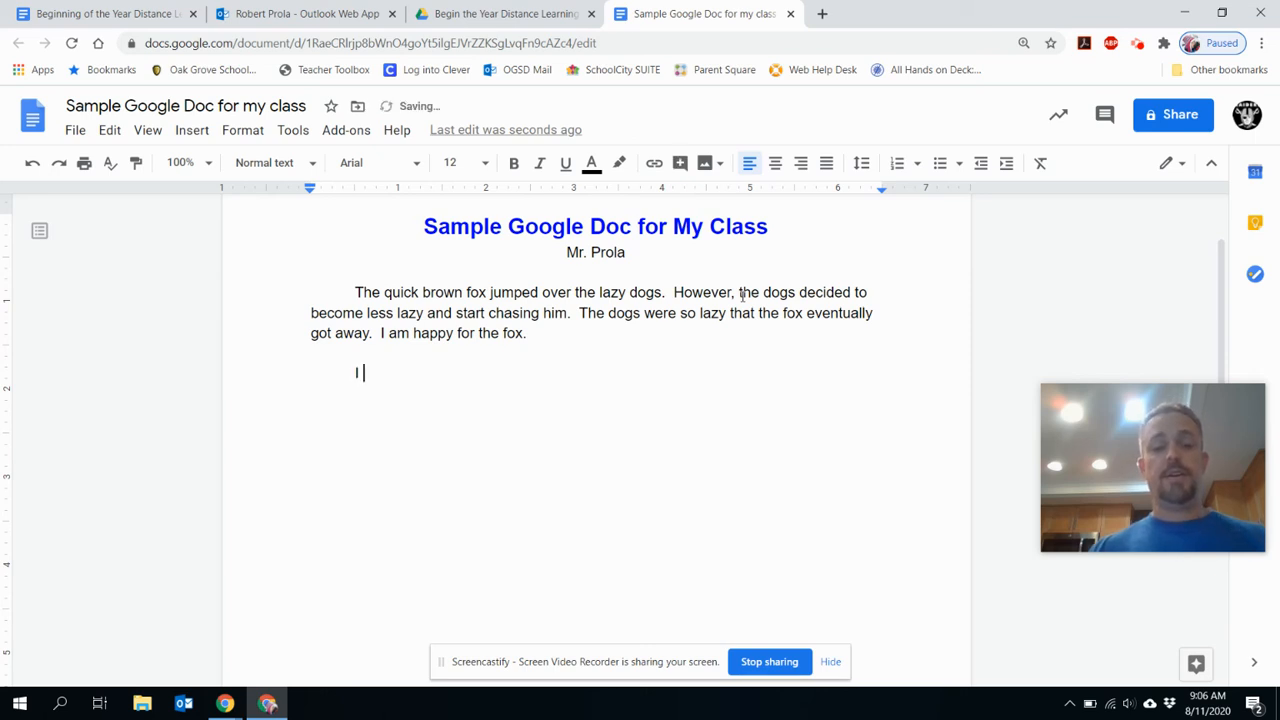
text(have a few)
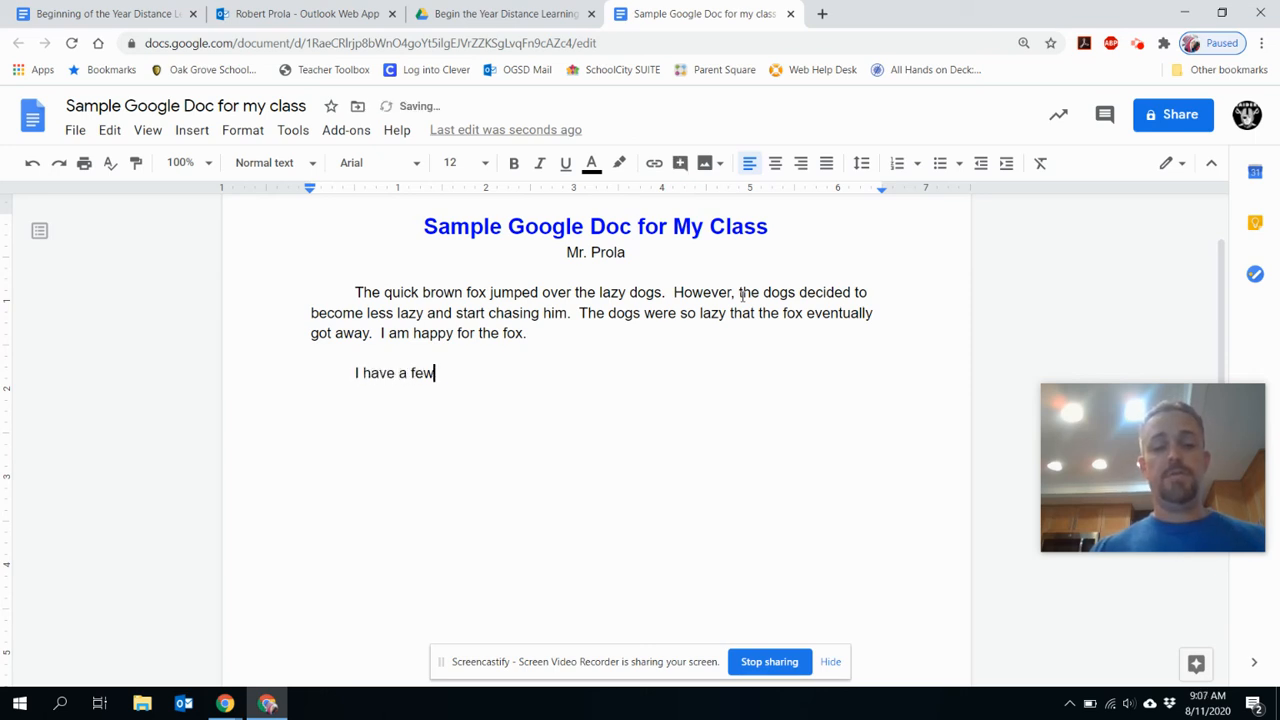
text( questions about this )
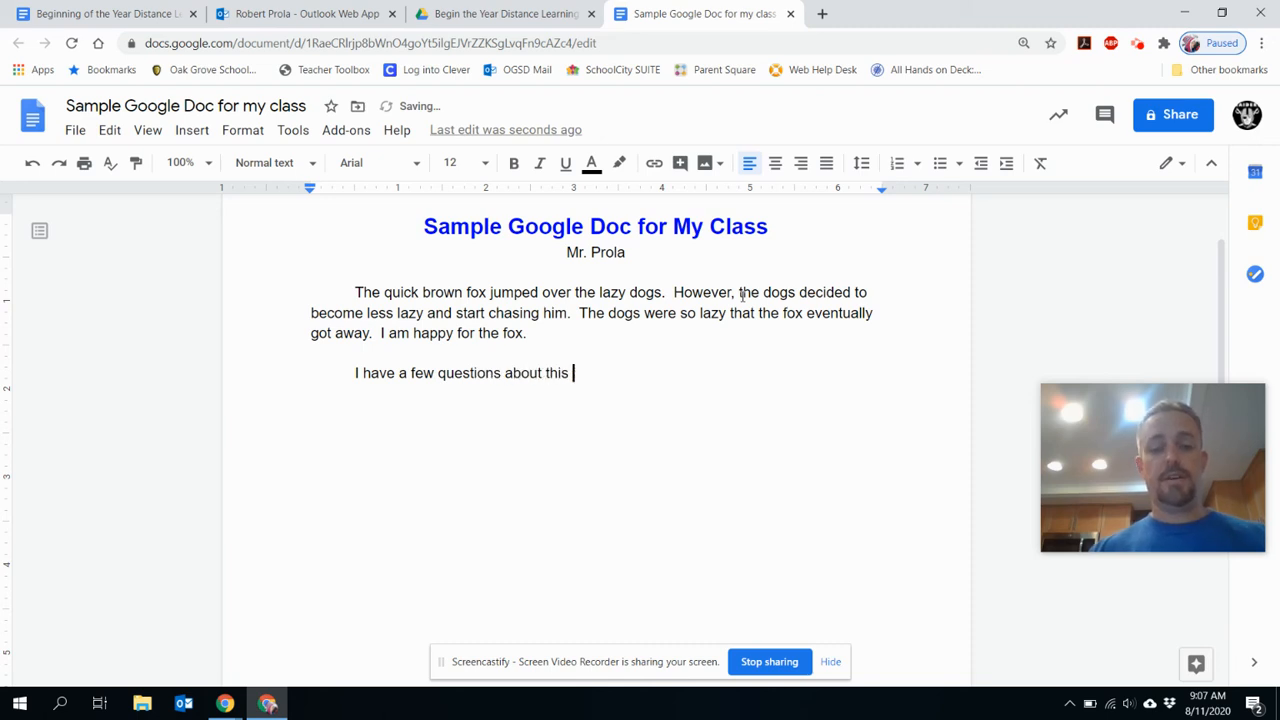
text(scene.  Why )
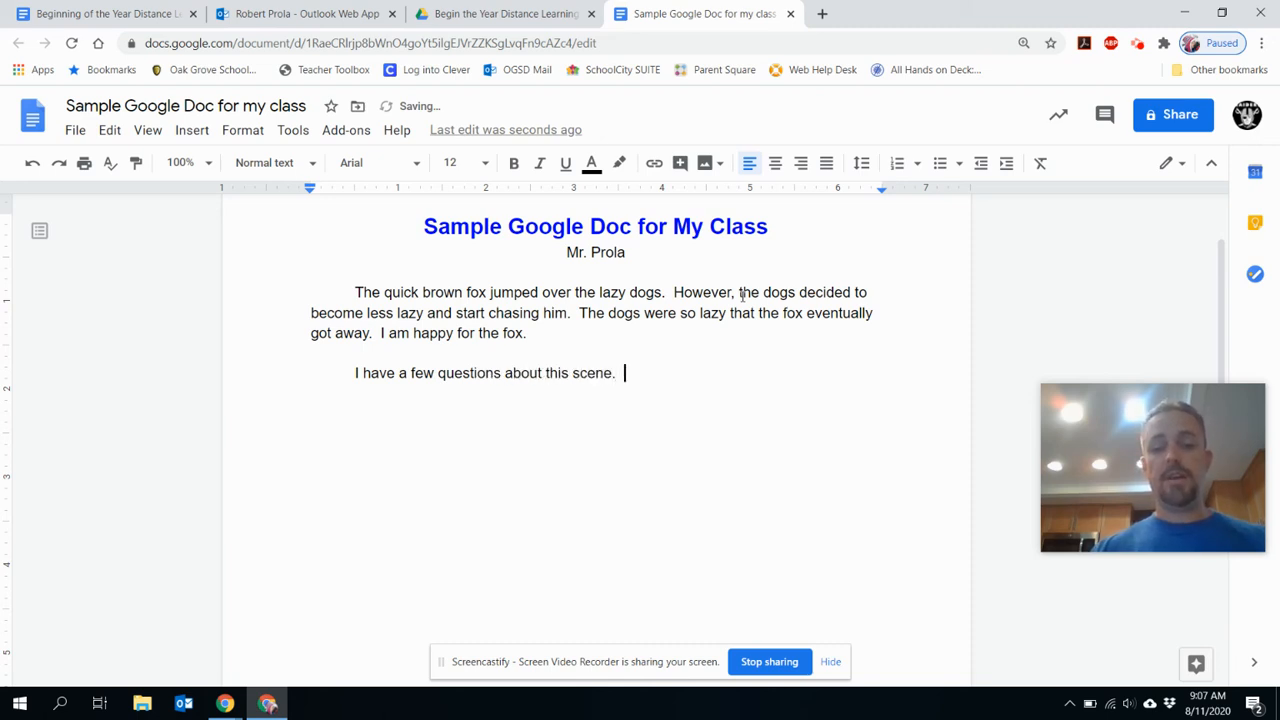
Continue the second paragraph with "Why did the fox need to get away?" and "Why would the dogs want to chase him?".
text(did )
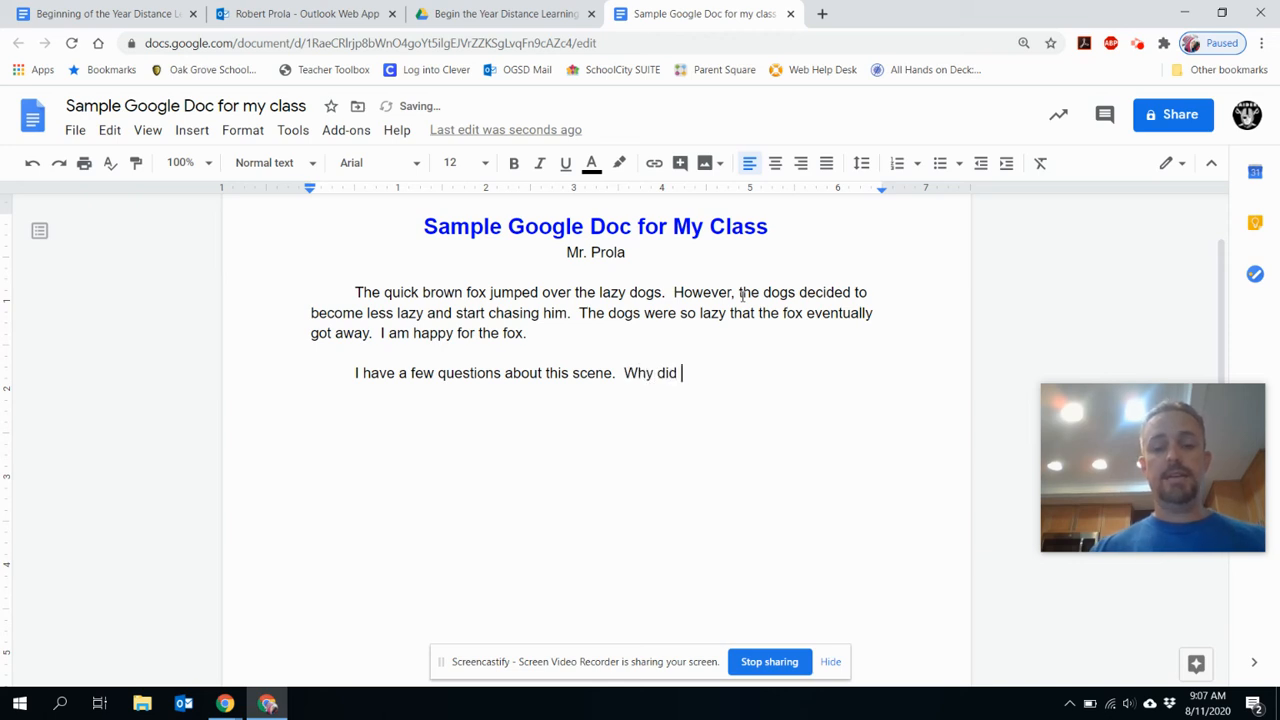
text(the fox need to )
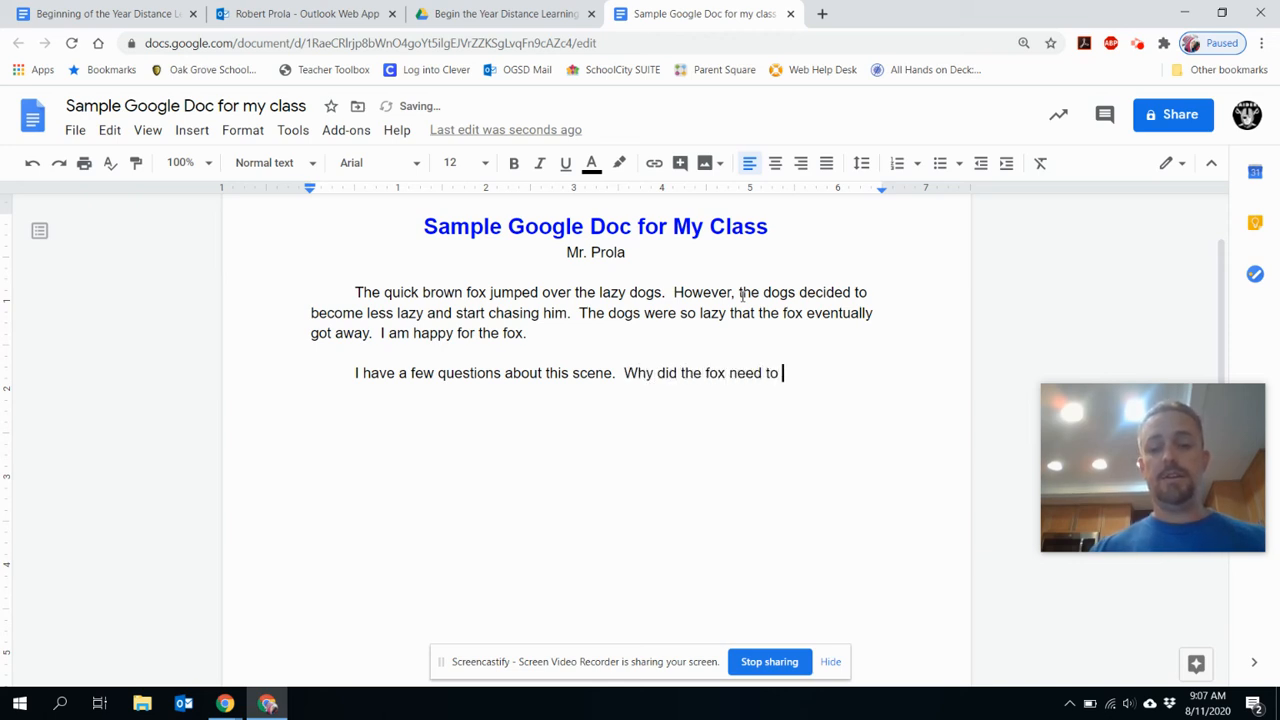
text(get away)
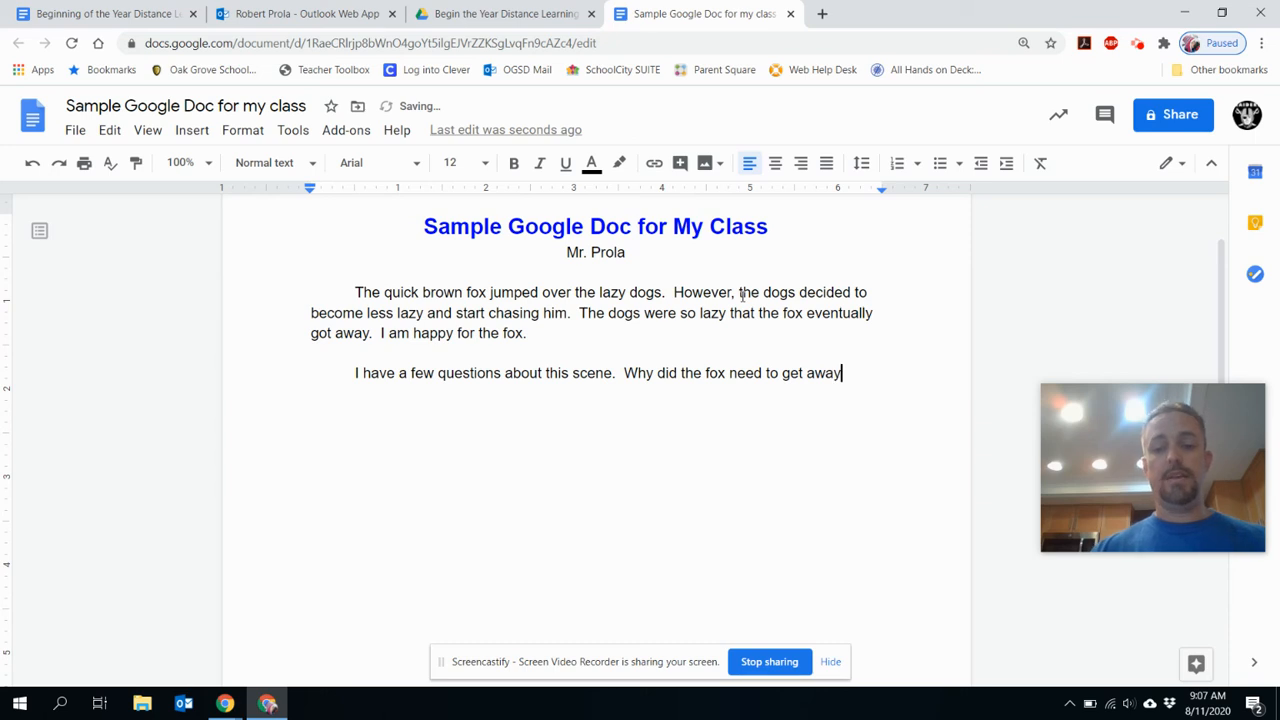
text(?  Why w)
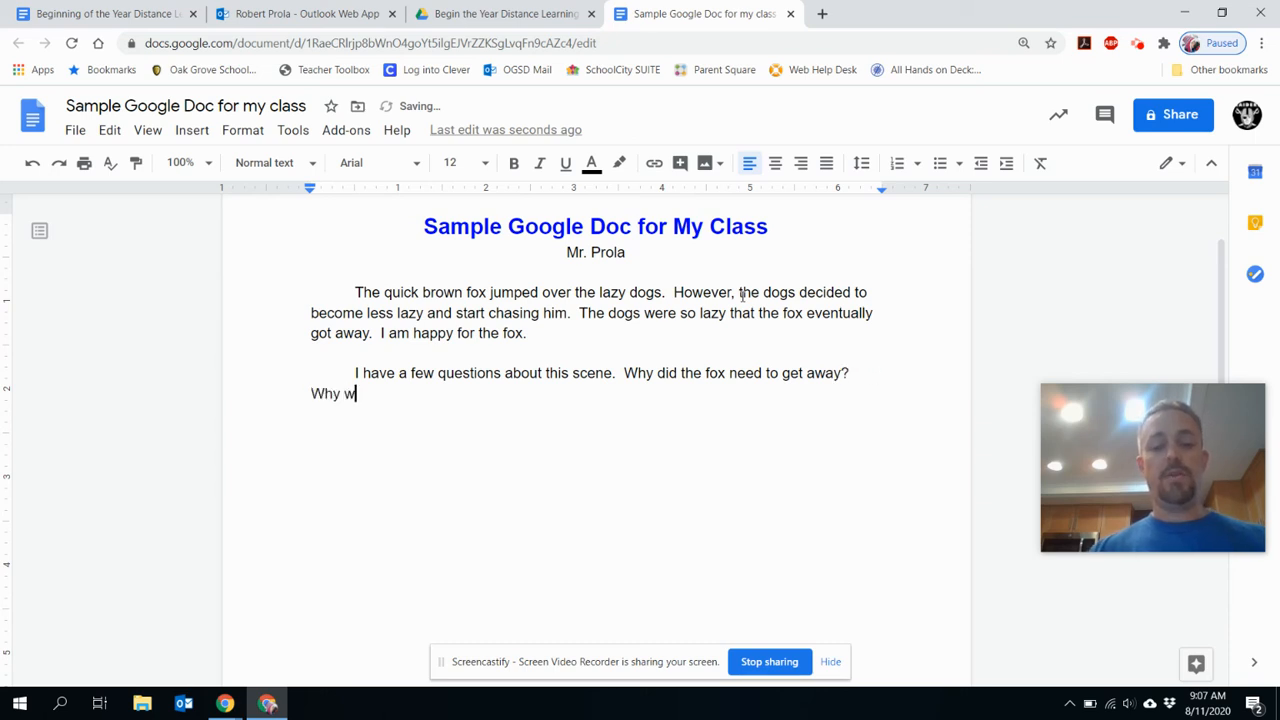
text(ould the dogs )
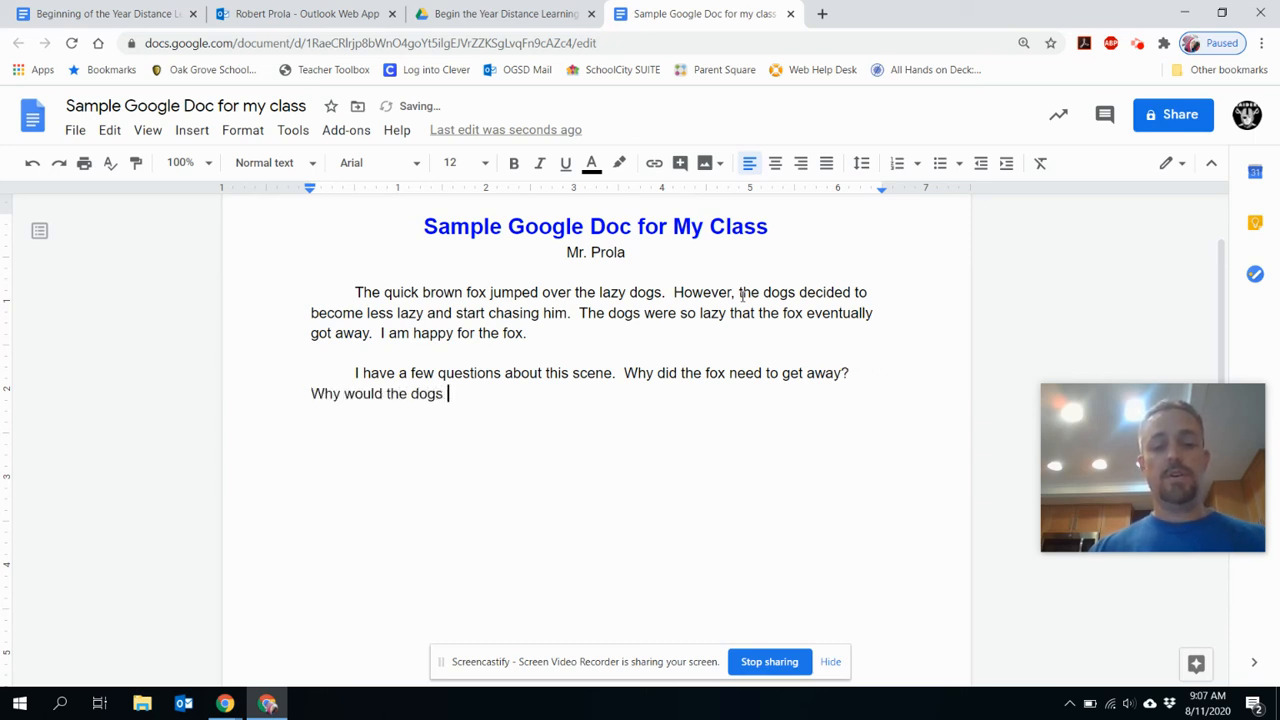
text(want to chase)
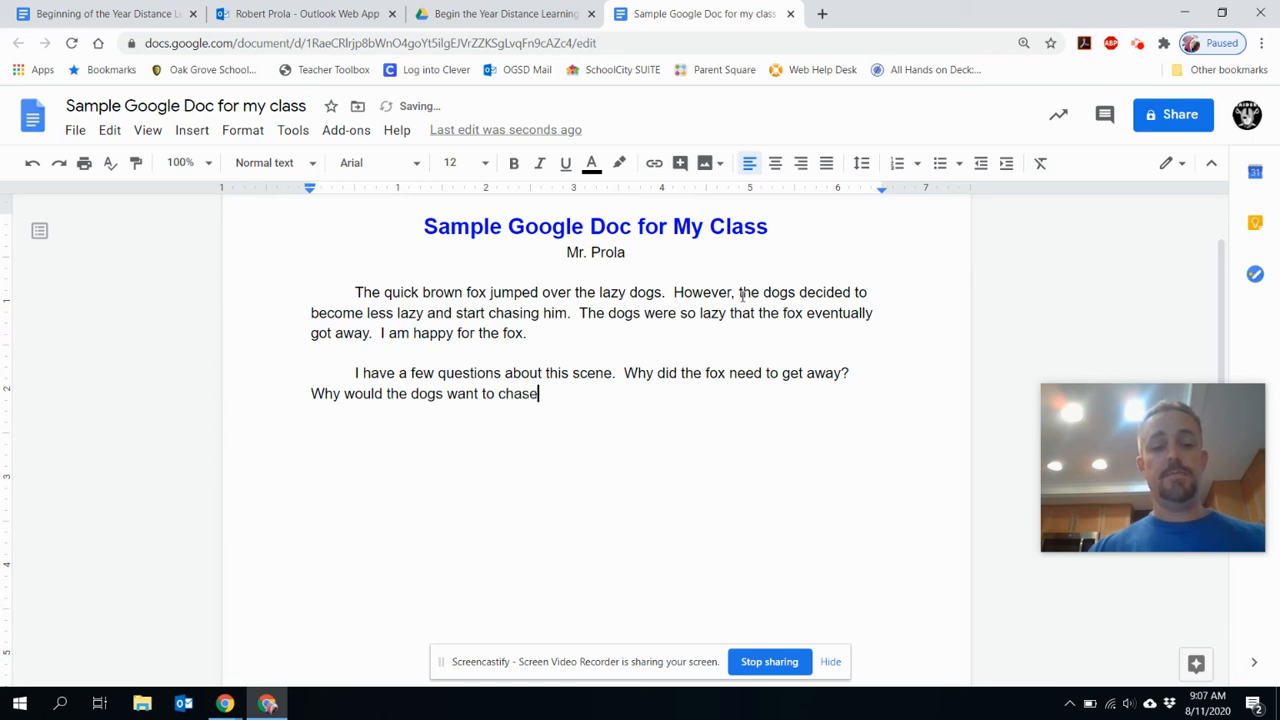
text( him)
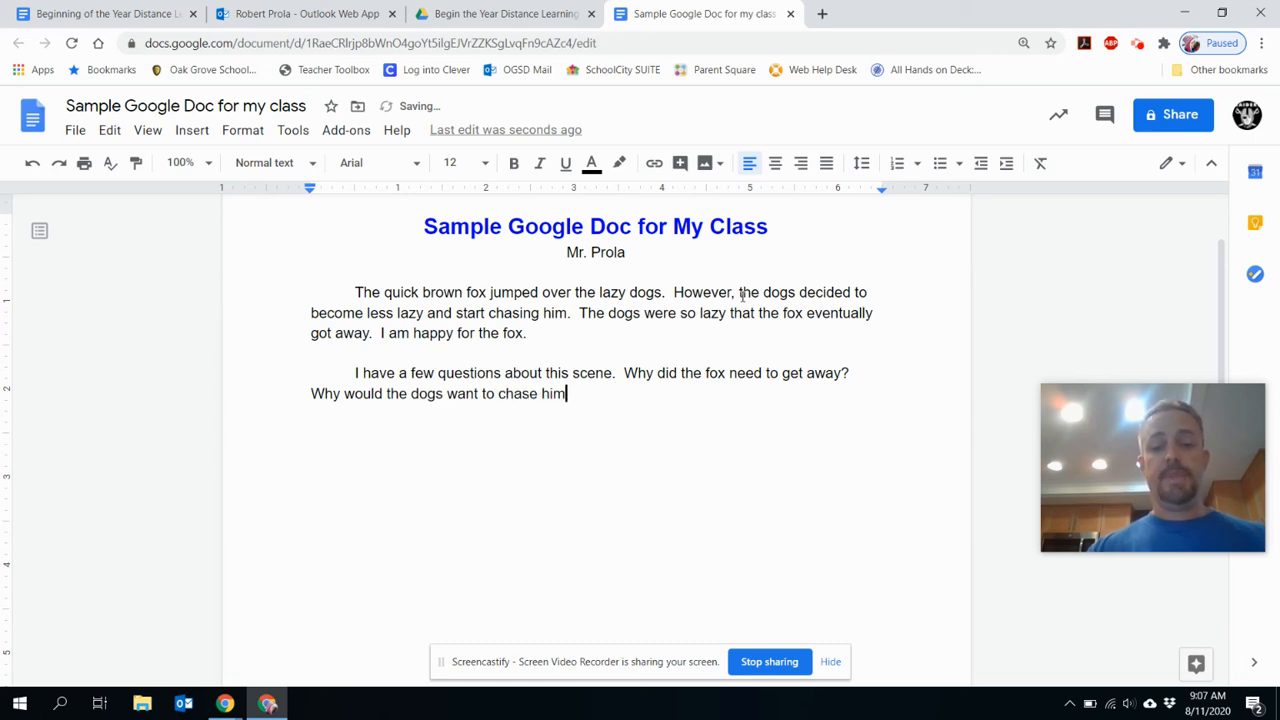
text(?  )
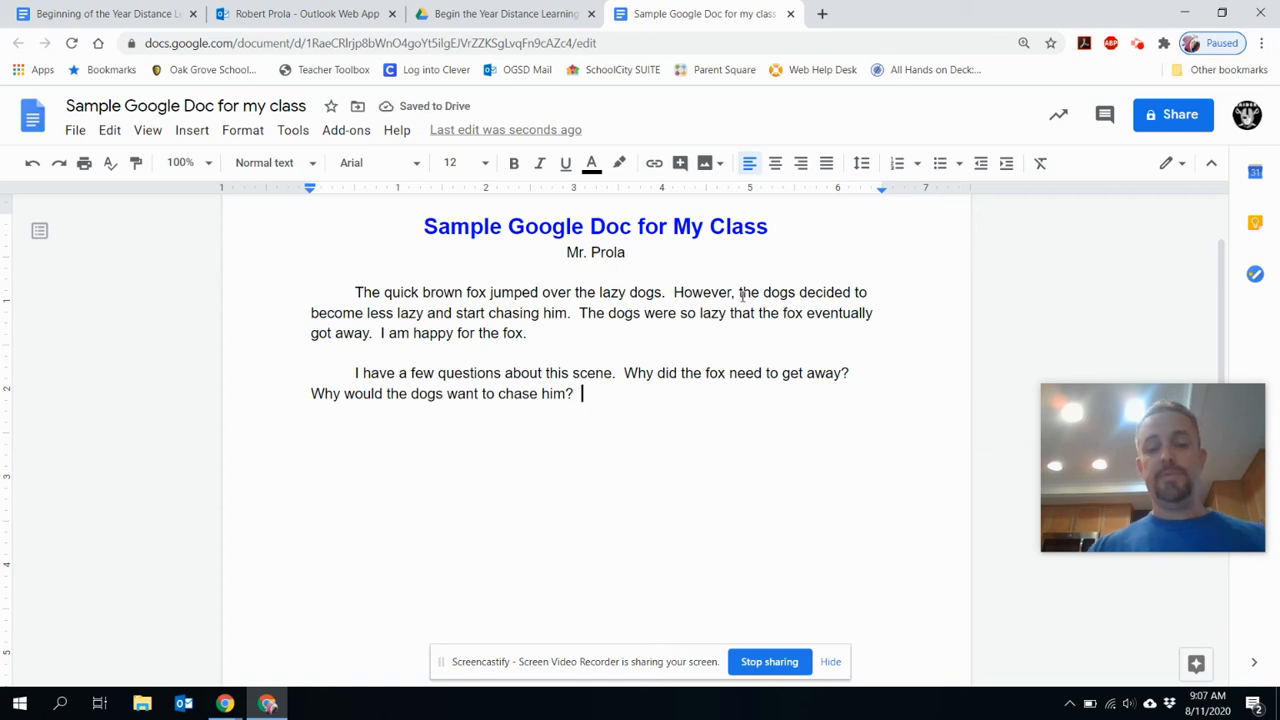
End the second paragraph with the question "Should we be standing up for the rights of the fox?".
text(Should )
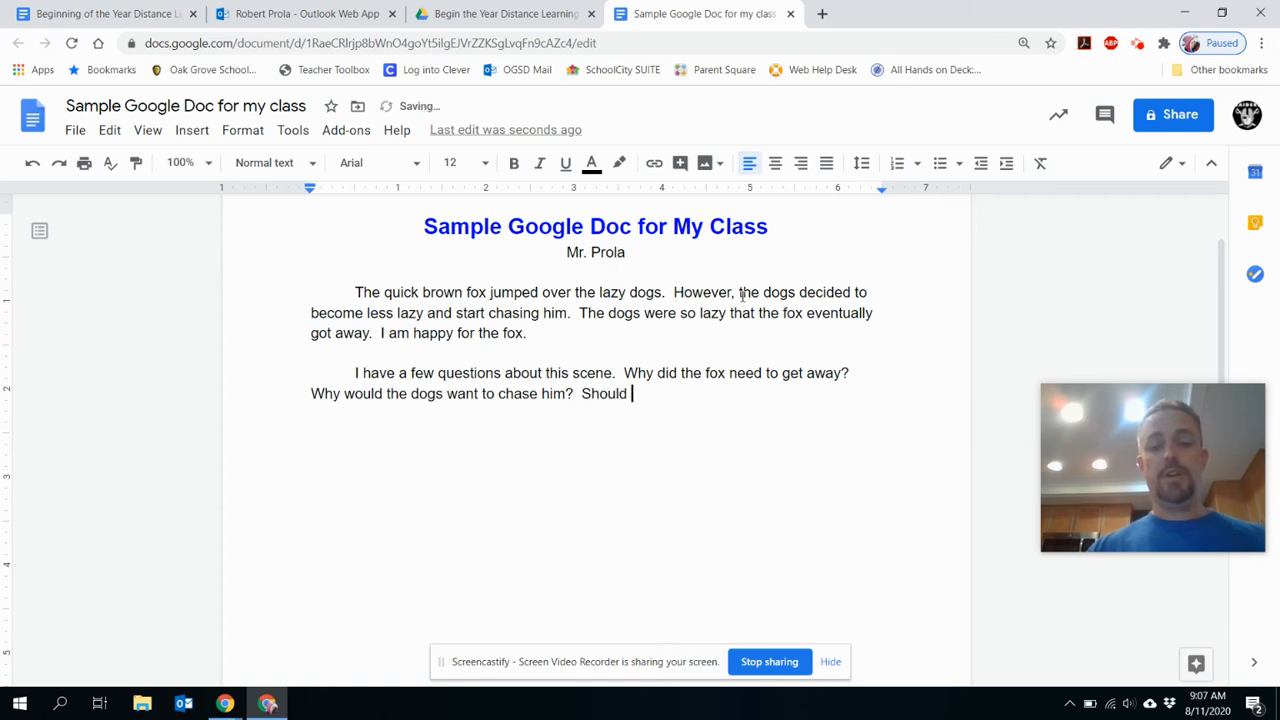
text(we be stand)
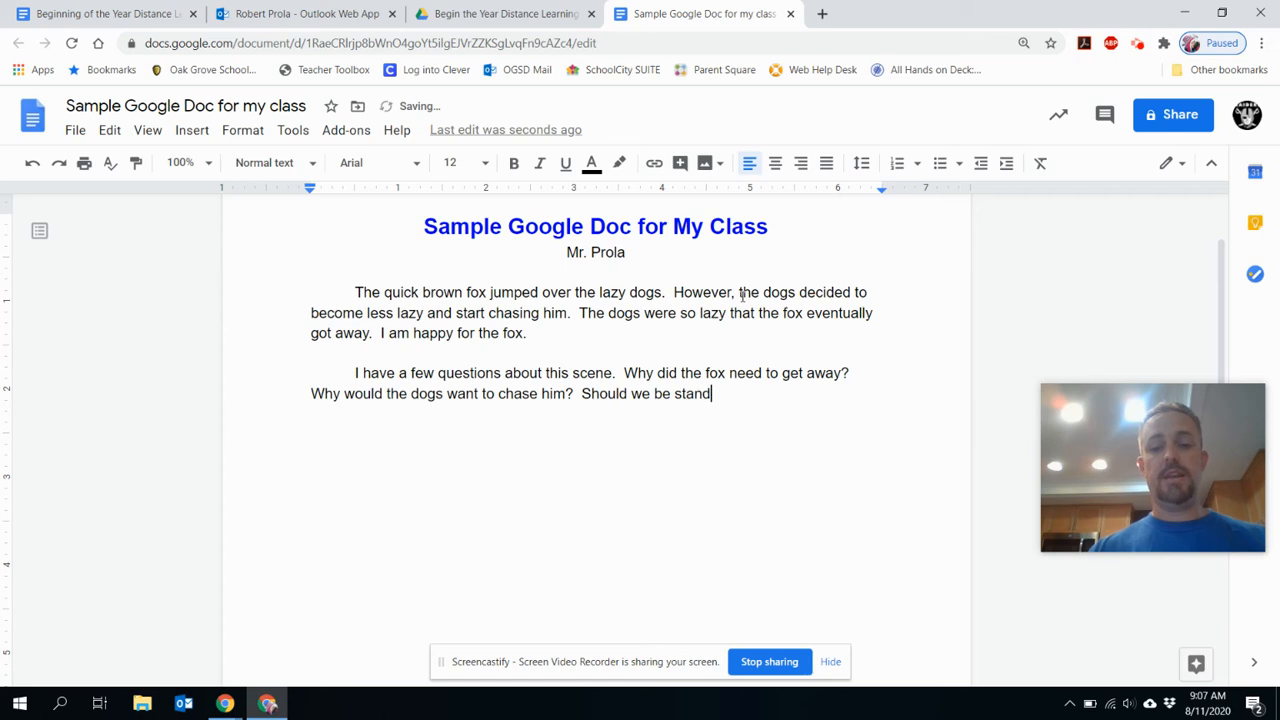
text(ing up for the rig)
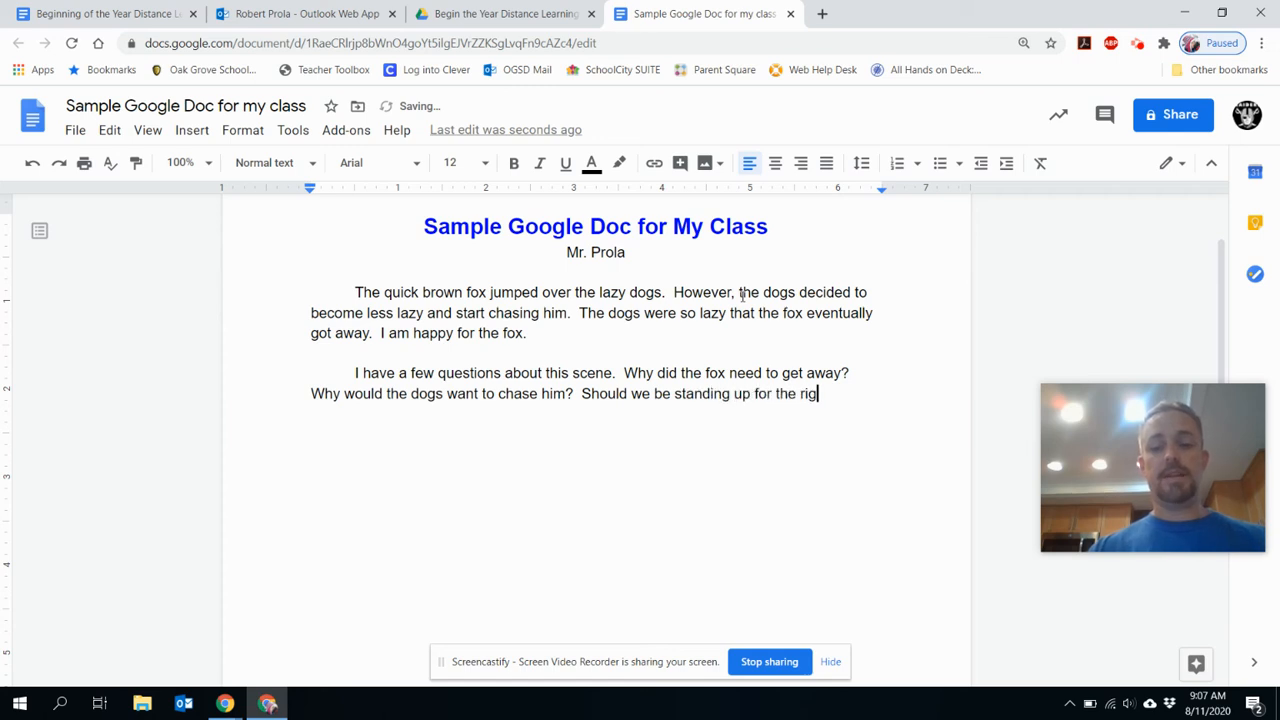
text(hts of the fox)
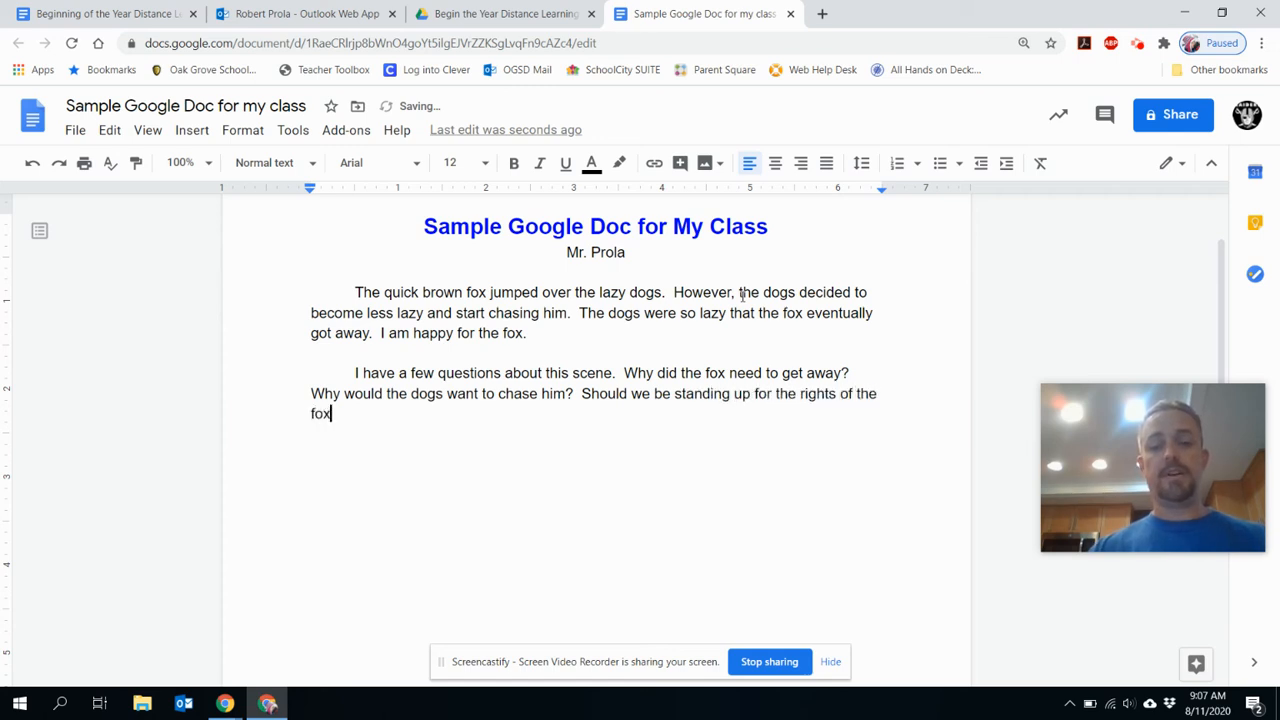
text(?)
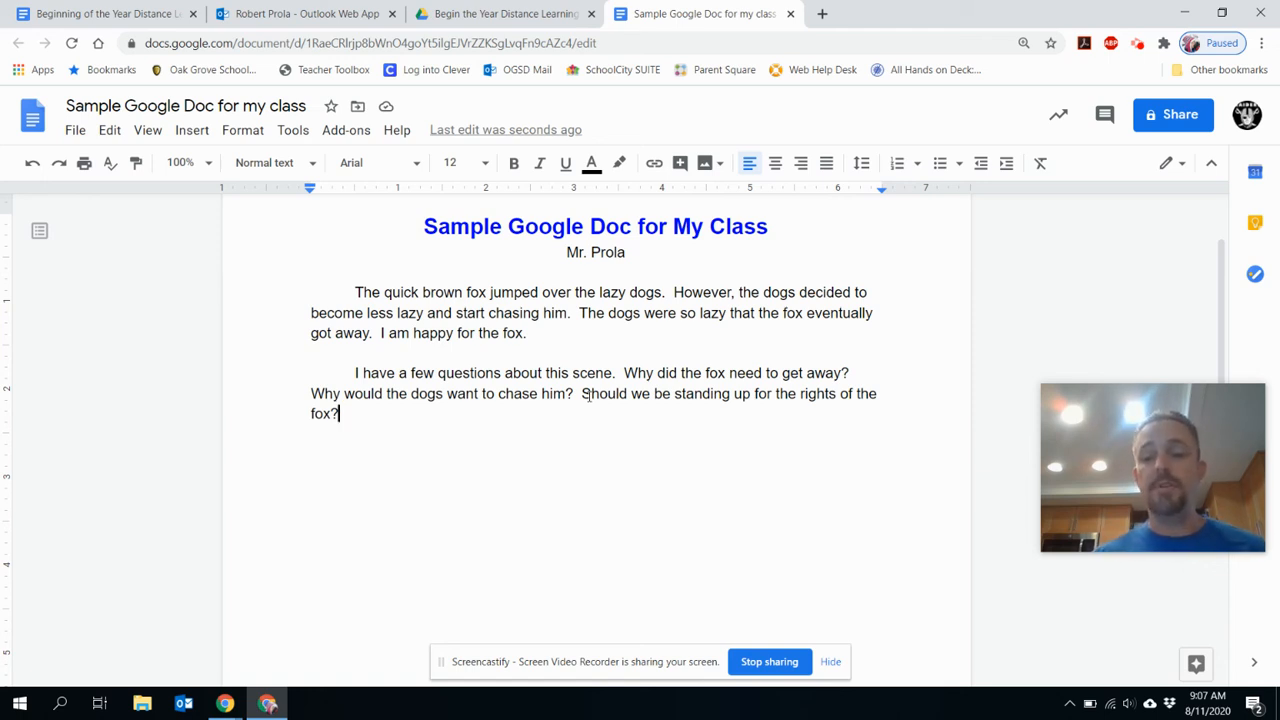
Misspell "lazy" as "lazee" in the first paragraph's third sentence and correct it with the suggested spelling "lazy".
click(727, 313)
key(BackSpace)
text(ee)
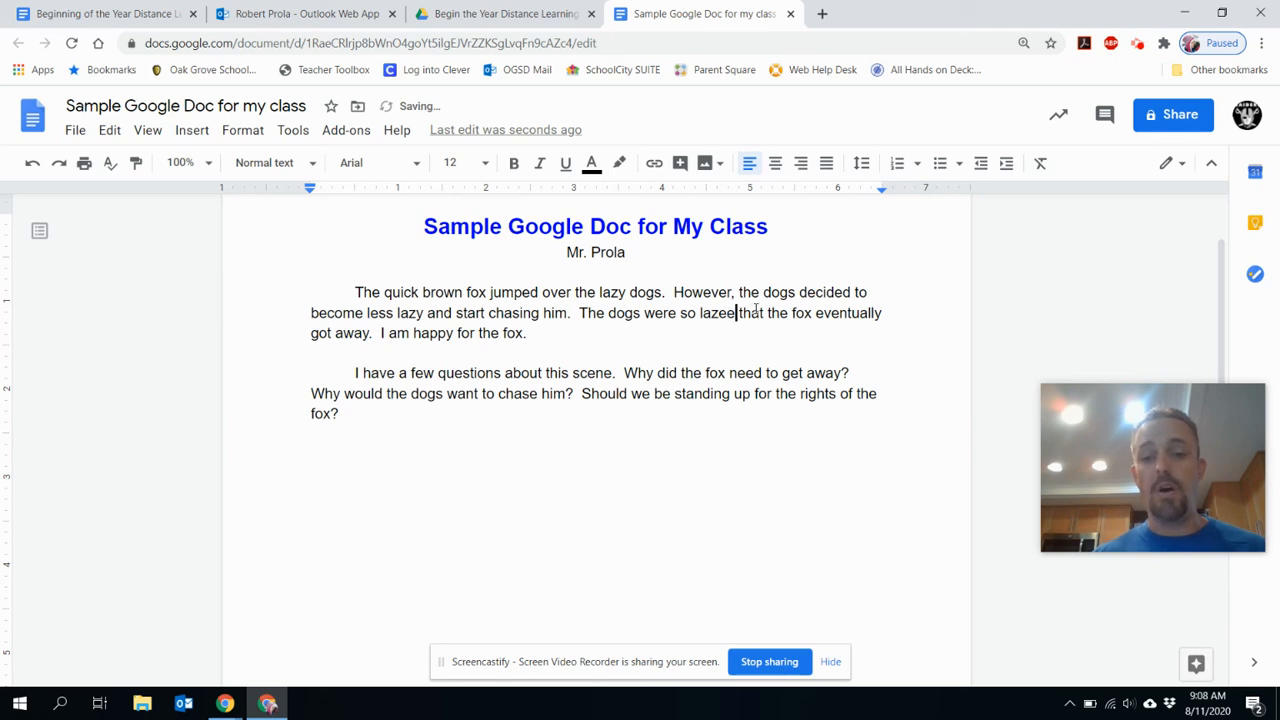
click(756, 313)
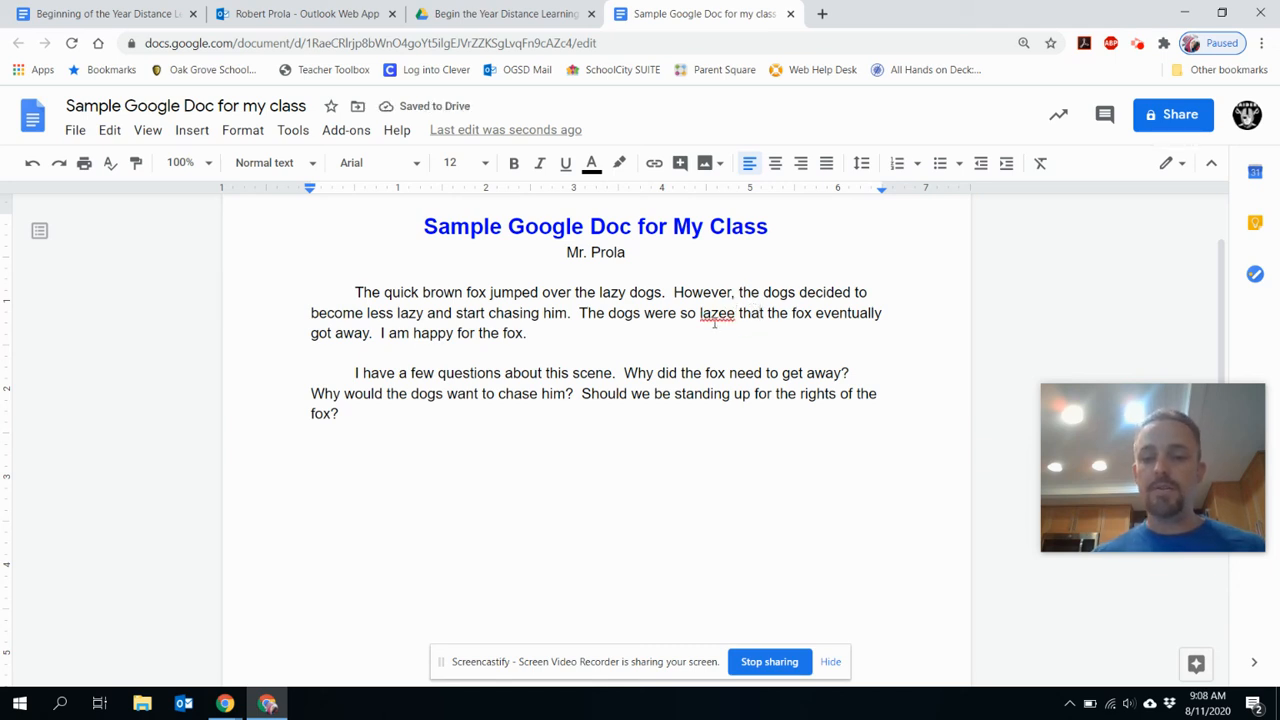
click(716, 313)
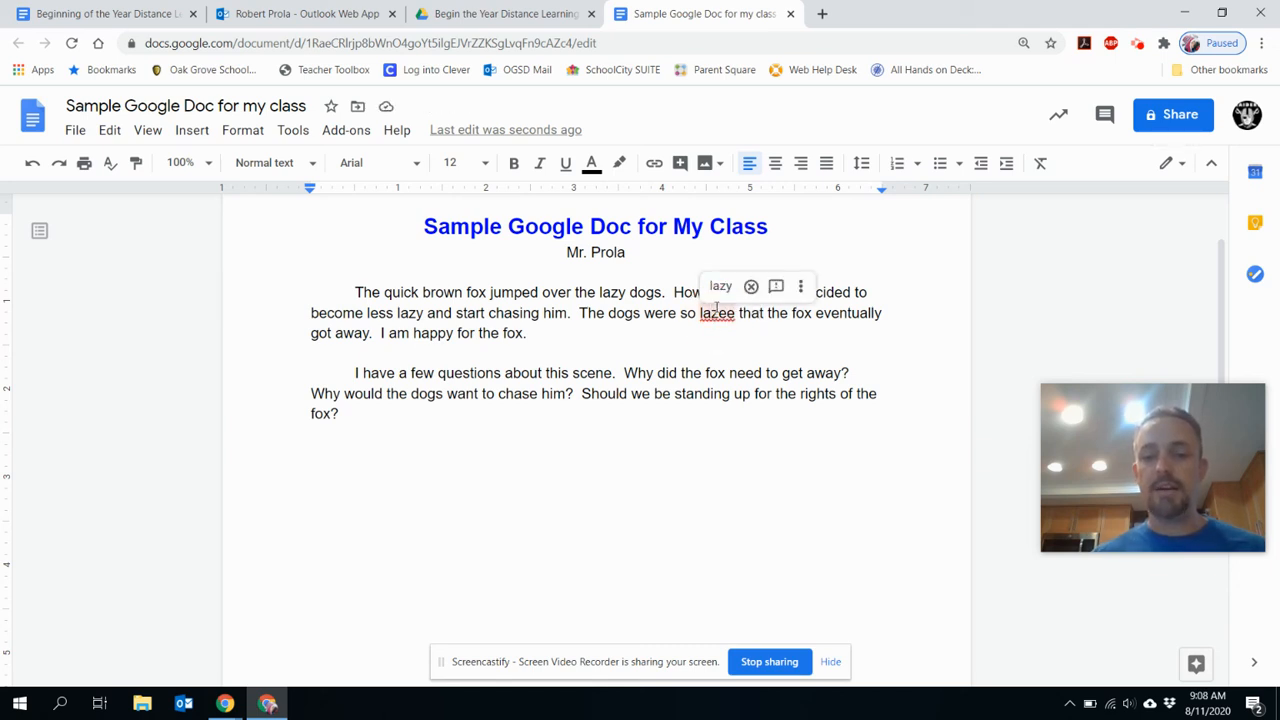
click(720, 287)
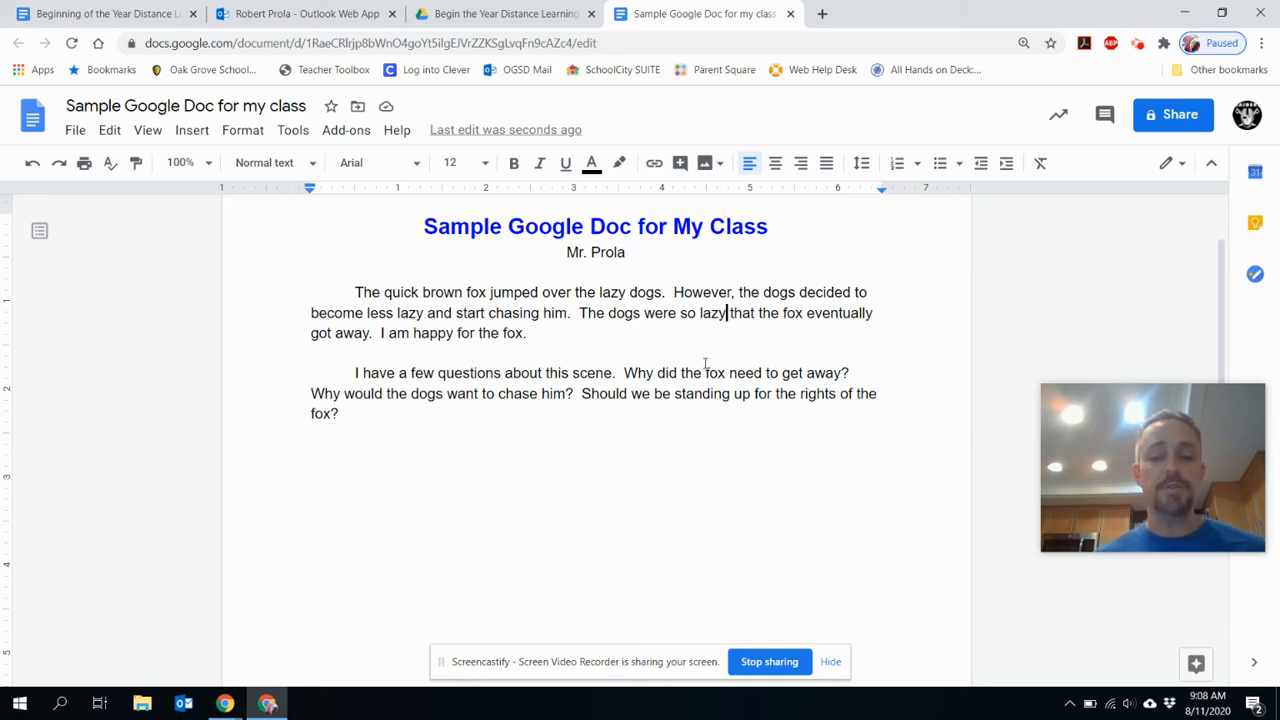
click(795, 394)
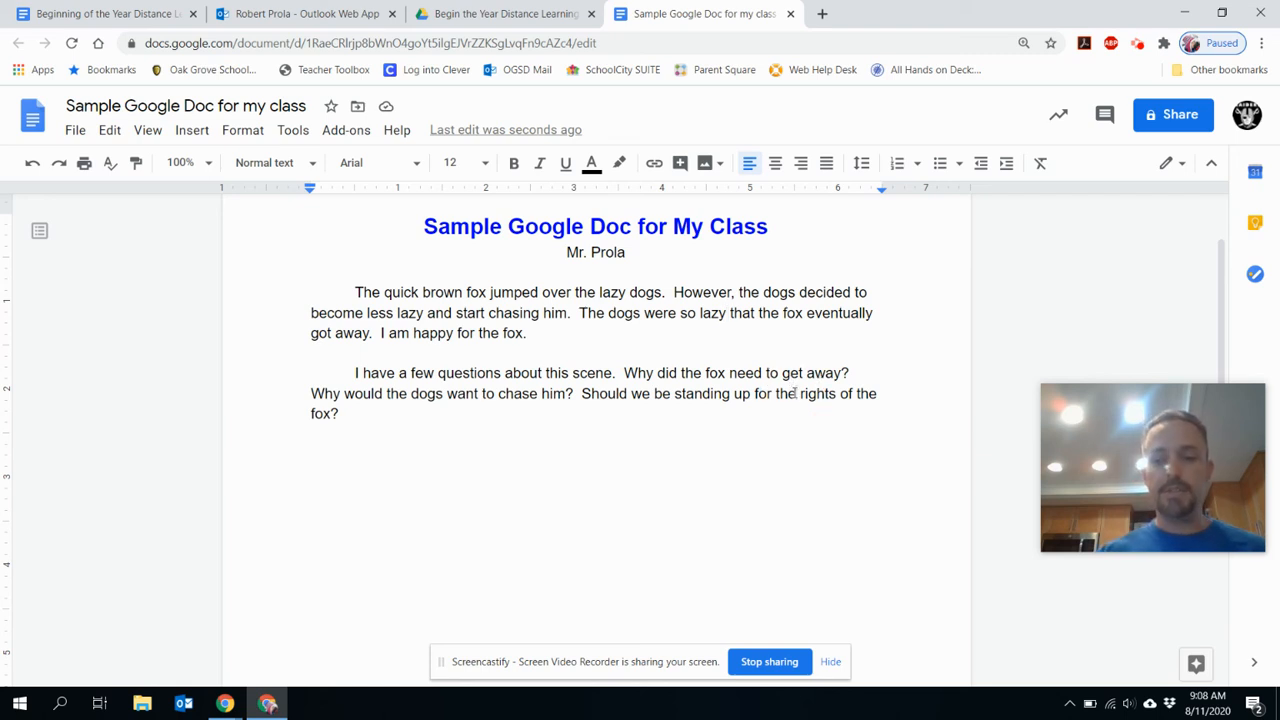
Change "the" before "rights" to "they" in the second paragraph's last question and correct it with the suggested word "the".
text(y)
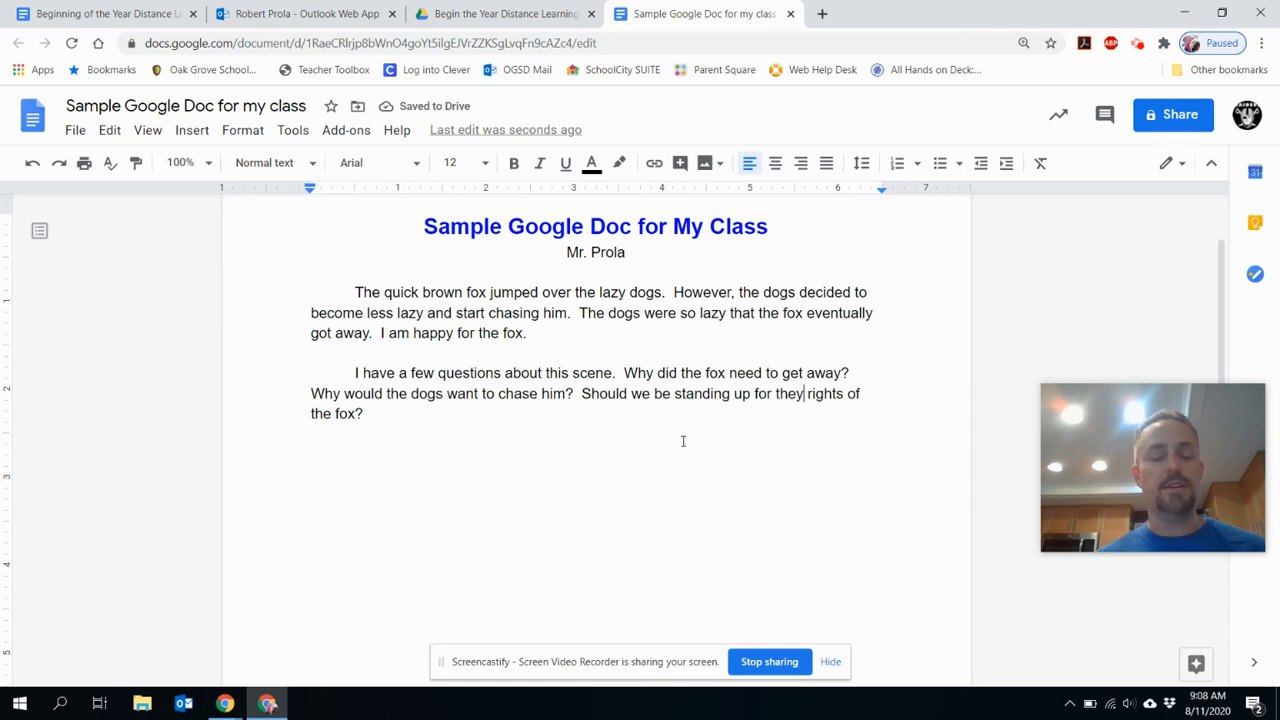
click(834, 395)
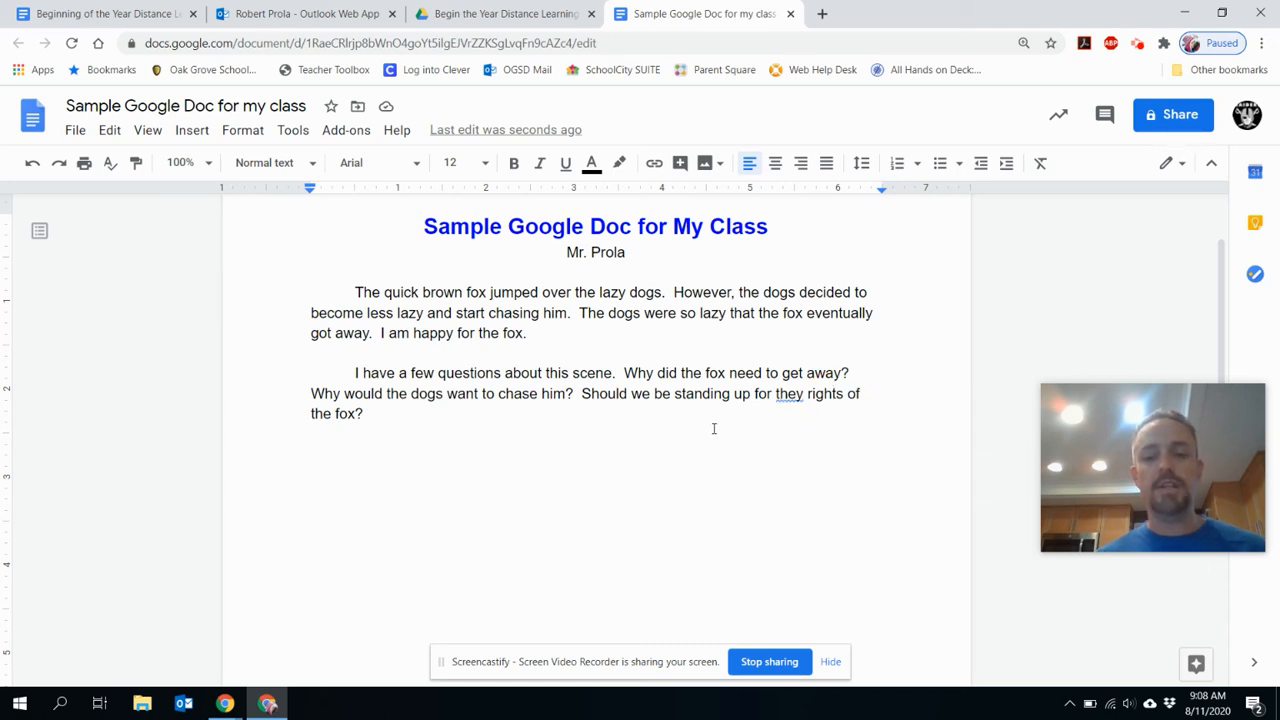
click(780, 398)
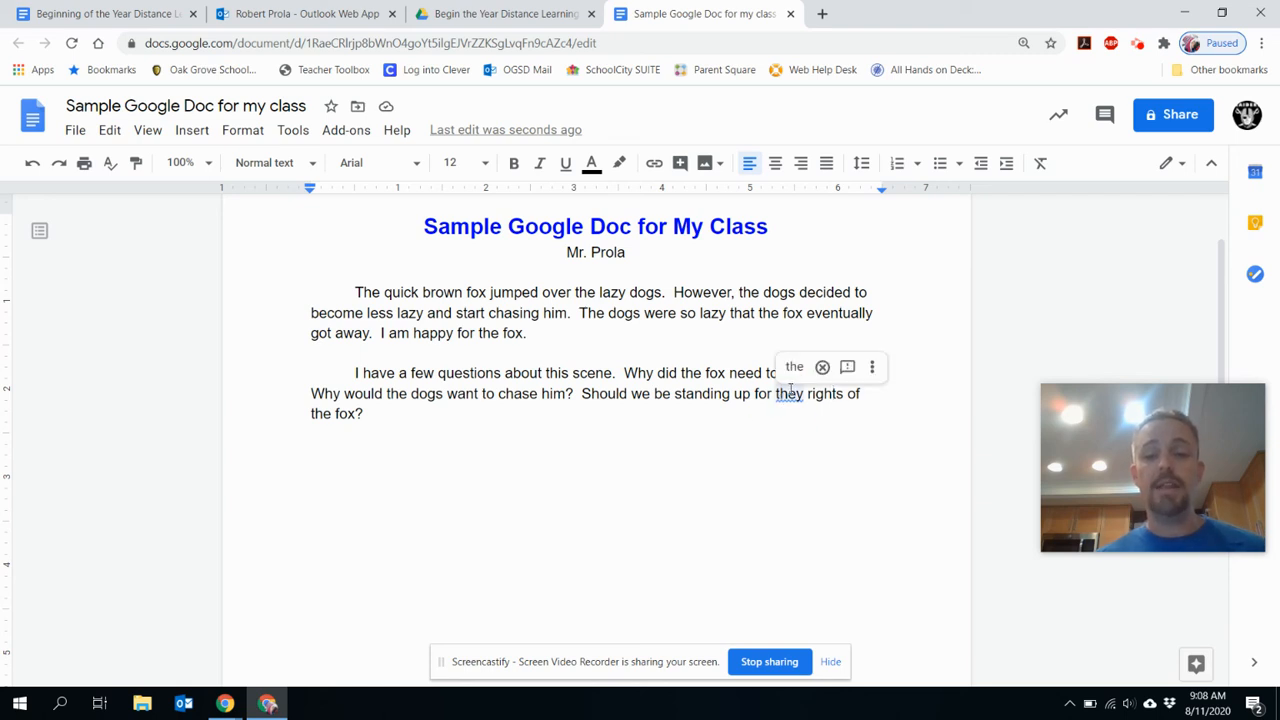
click(795, 369)
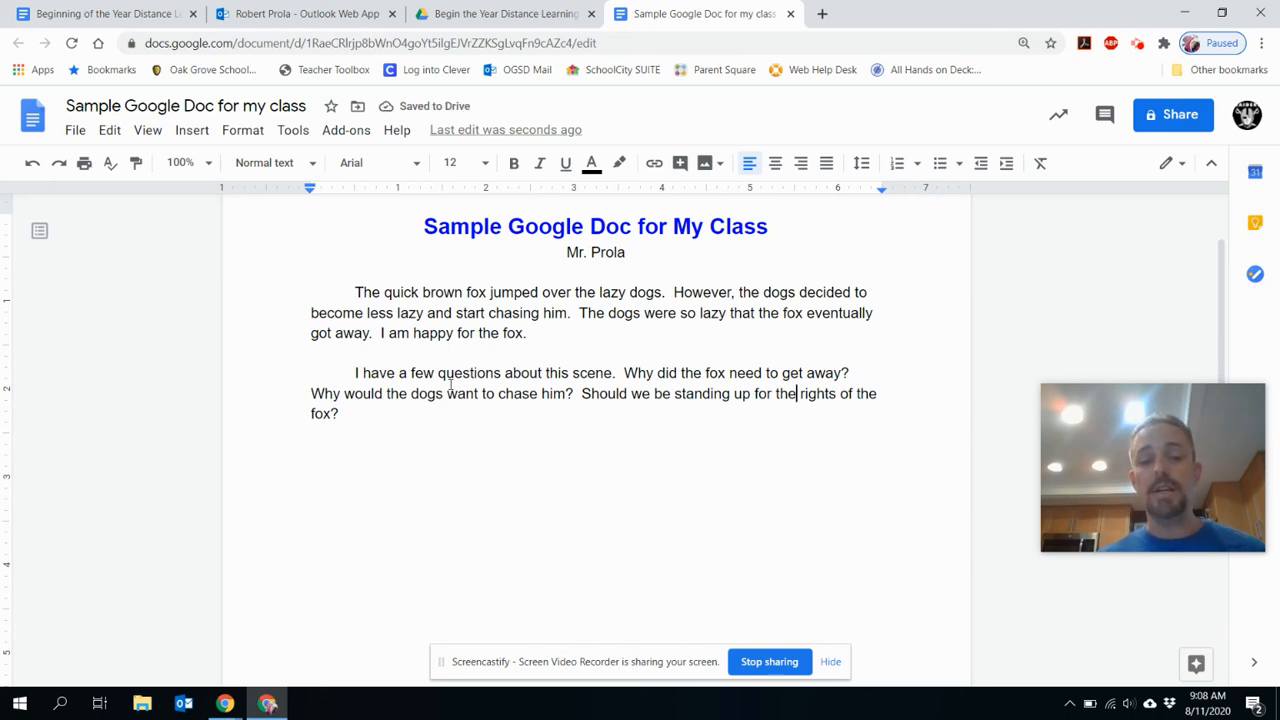
Change "to" before "chase him" to "too" in the second paragraph, accept the suggested correction "to", and return the cursor to the paragraph's end.
click(494, 394)
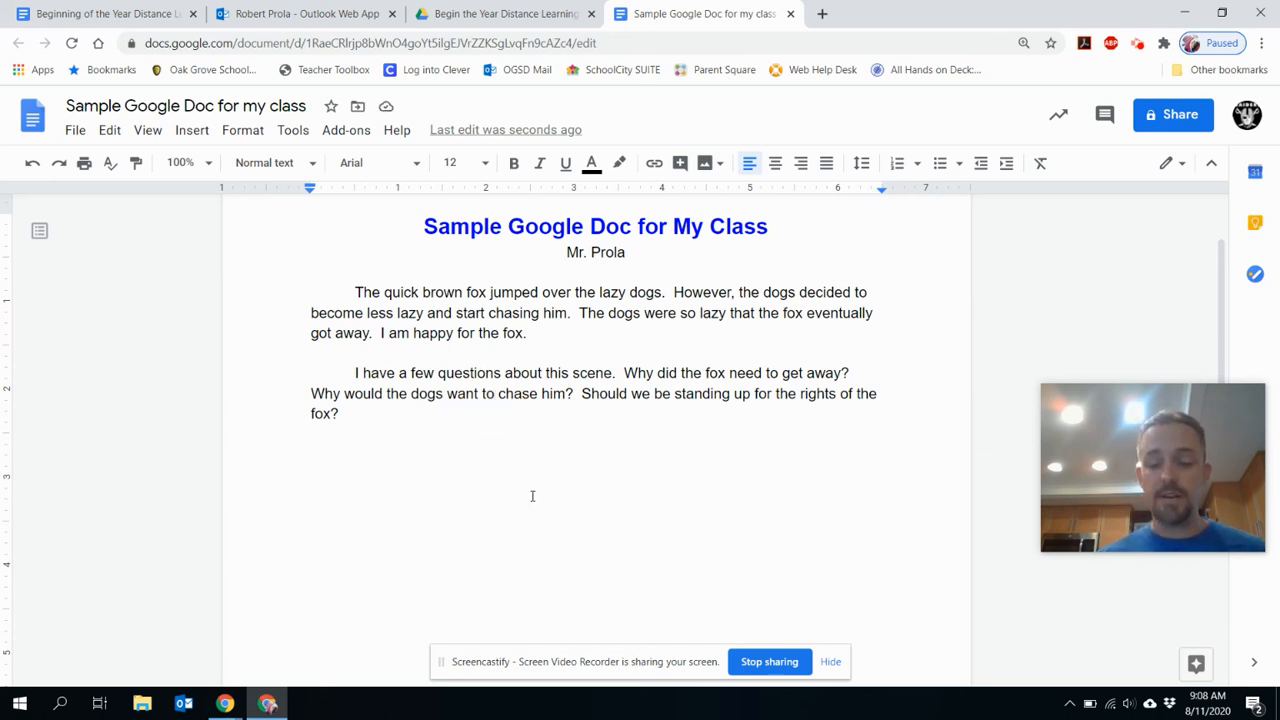
text(o)
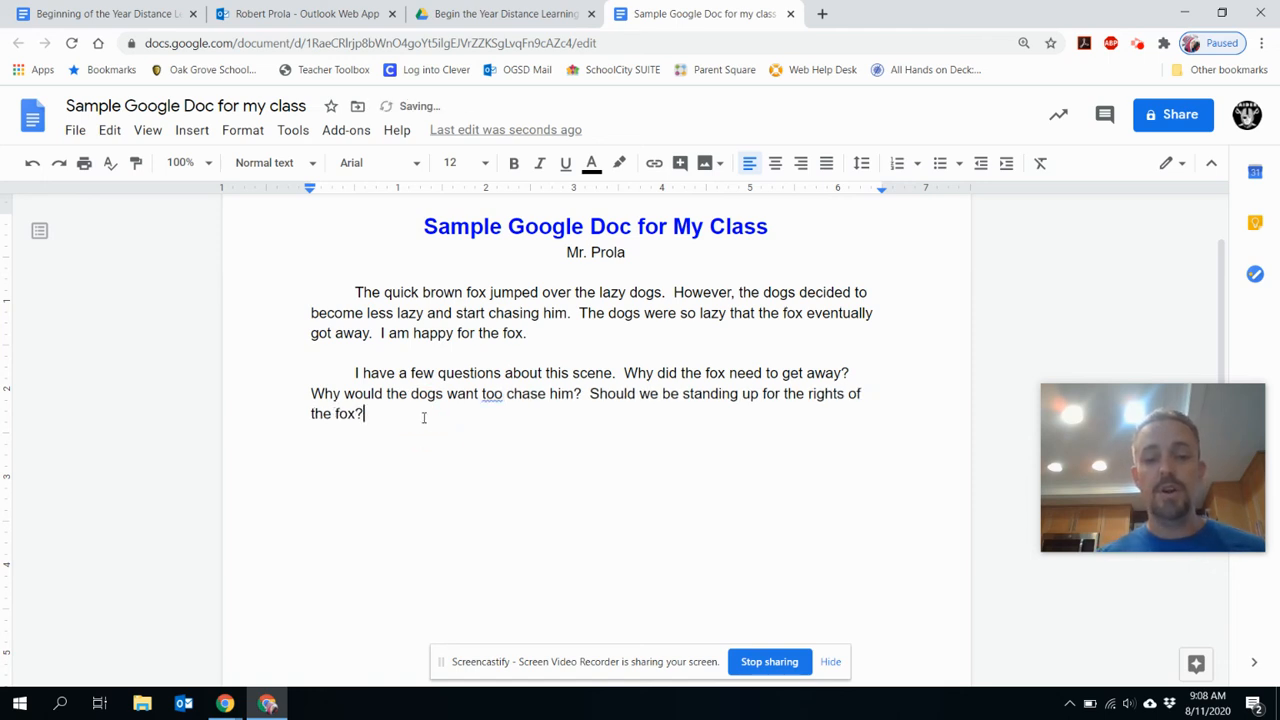
click(491, 394)
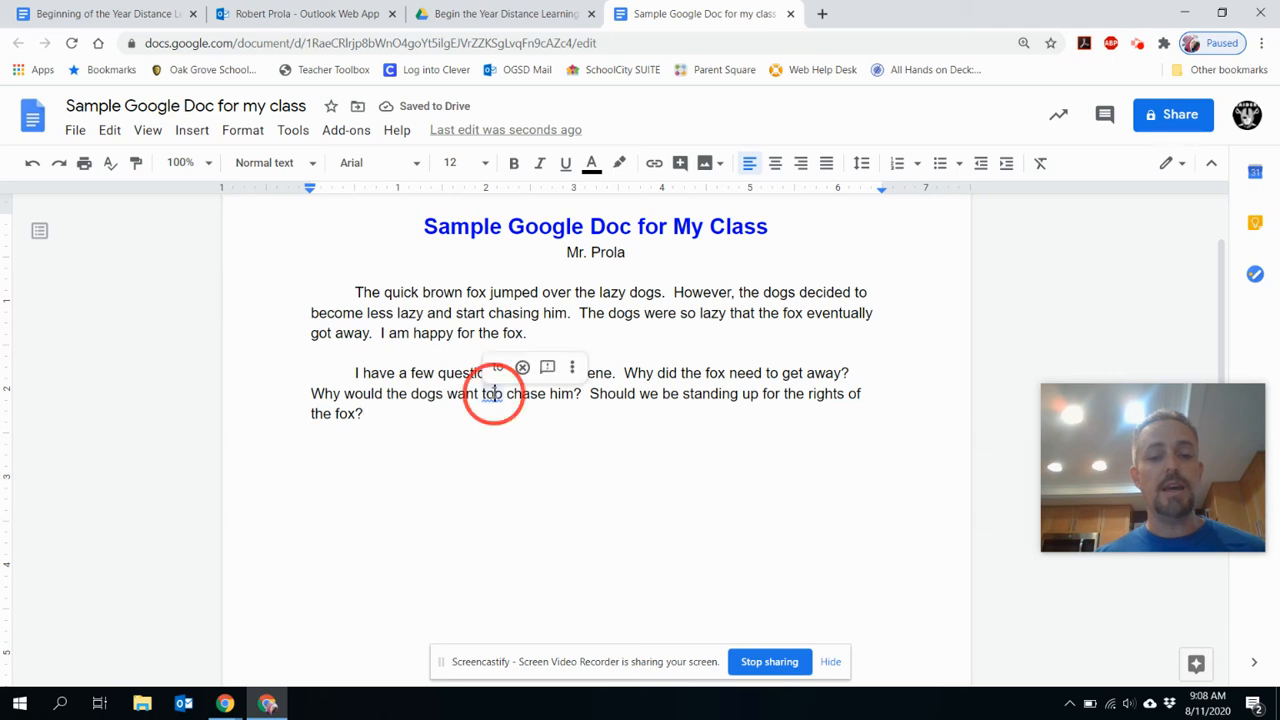
click(497, 372)
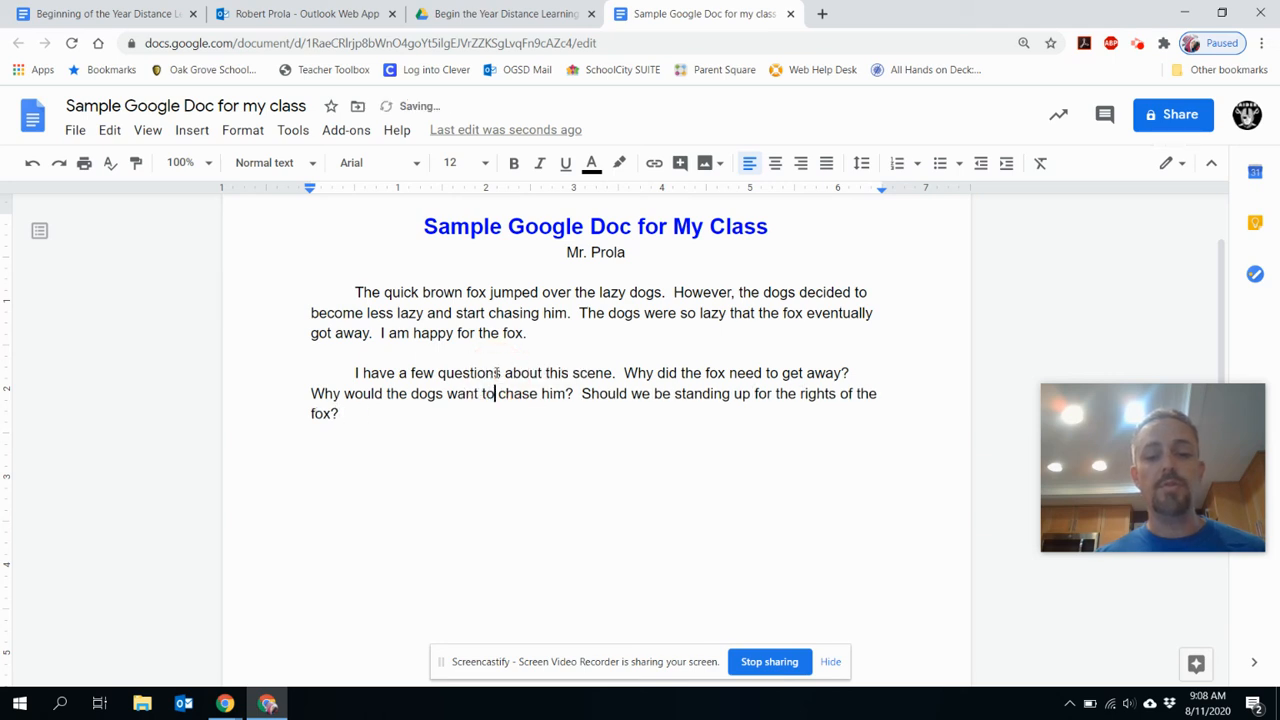
click(384, 417)
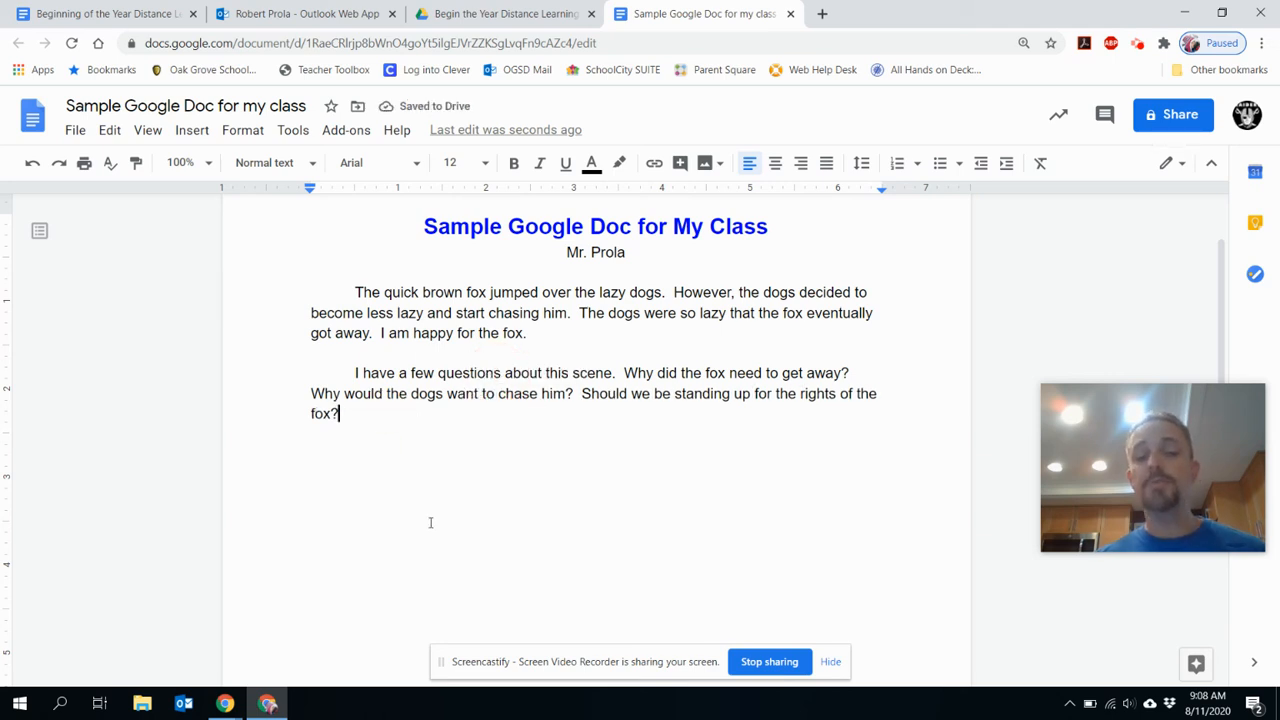